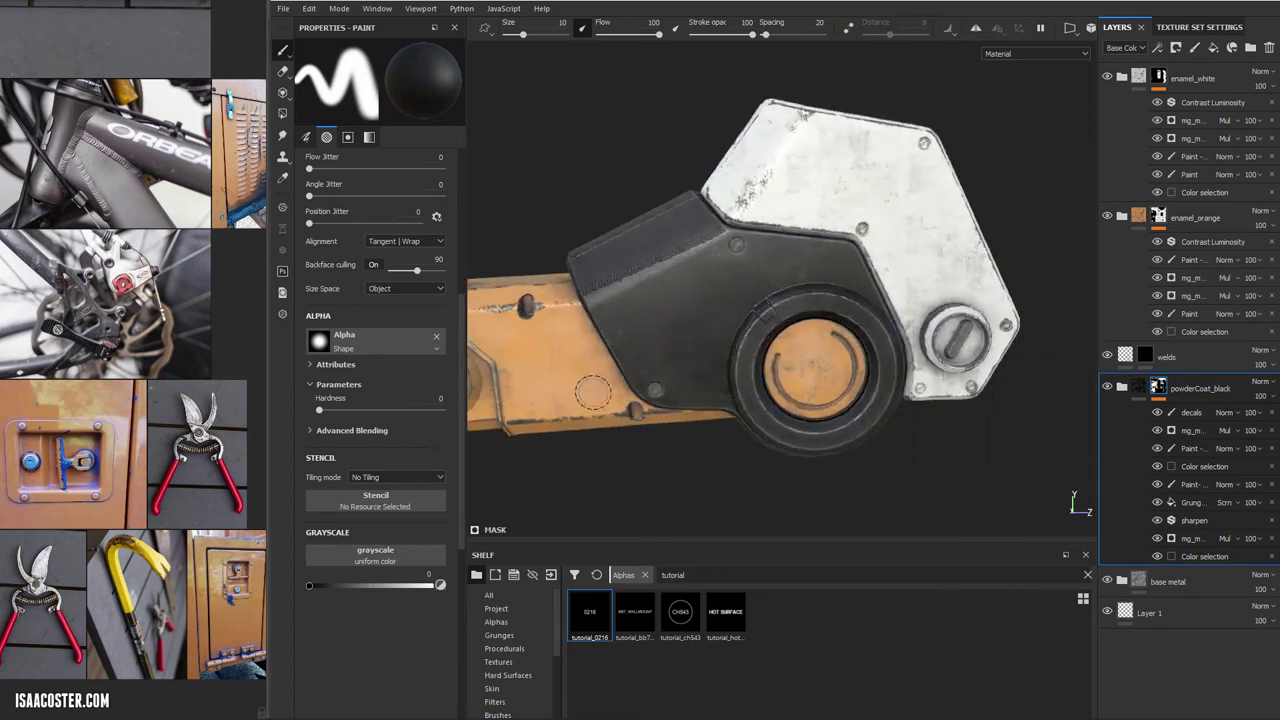
Select the decals paint effect on the powderCoat_black mask and load the tutorial_0216 alpha into the brush
alt+drag(785, 385, 720, 410)
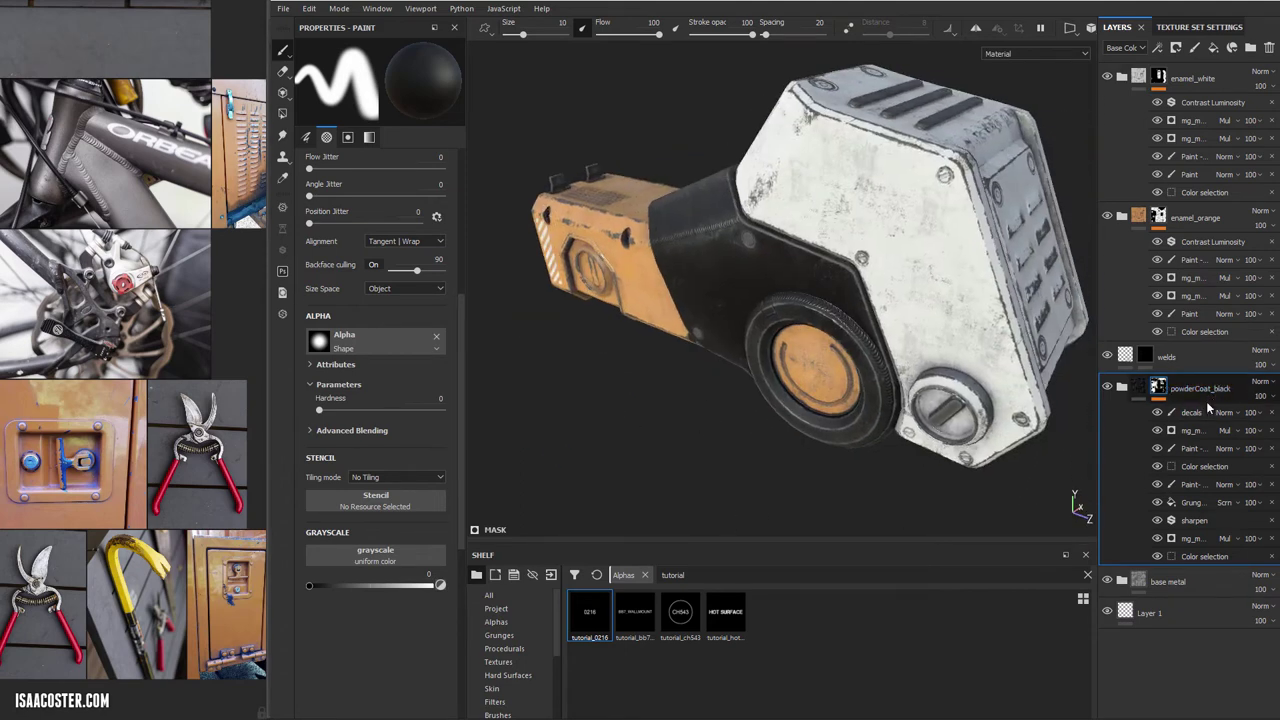
click(1204, 411)
alt+drag(672, 413, 978, 398)
alt+drag(851, 436, 790, 400)
alt+right_drag(790, 400, 860, 400)
alt+drag(852, 402, 842, 374)
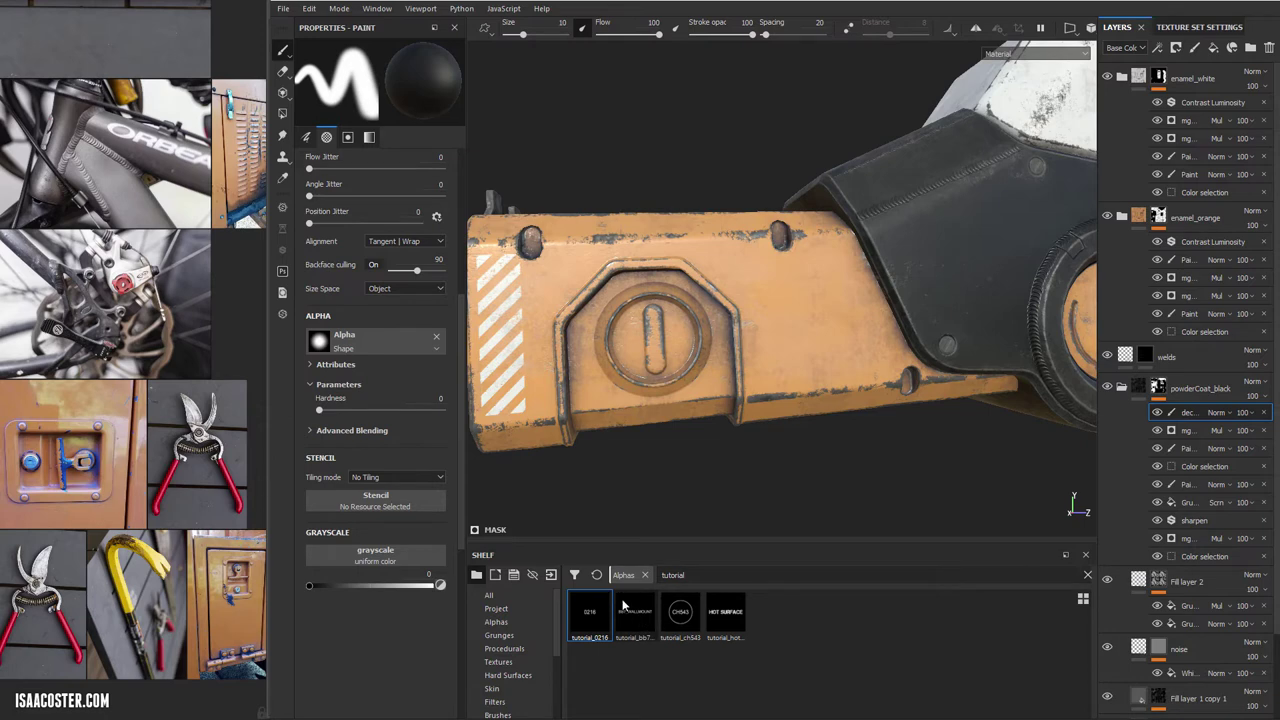
click(590, 619)
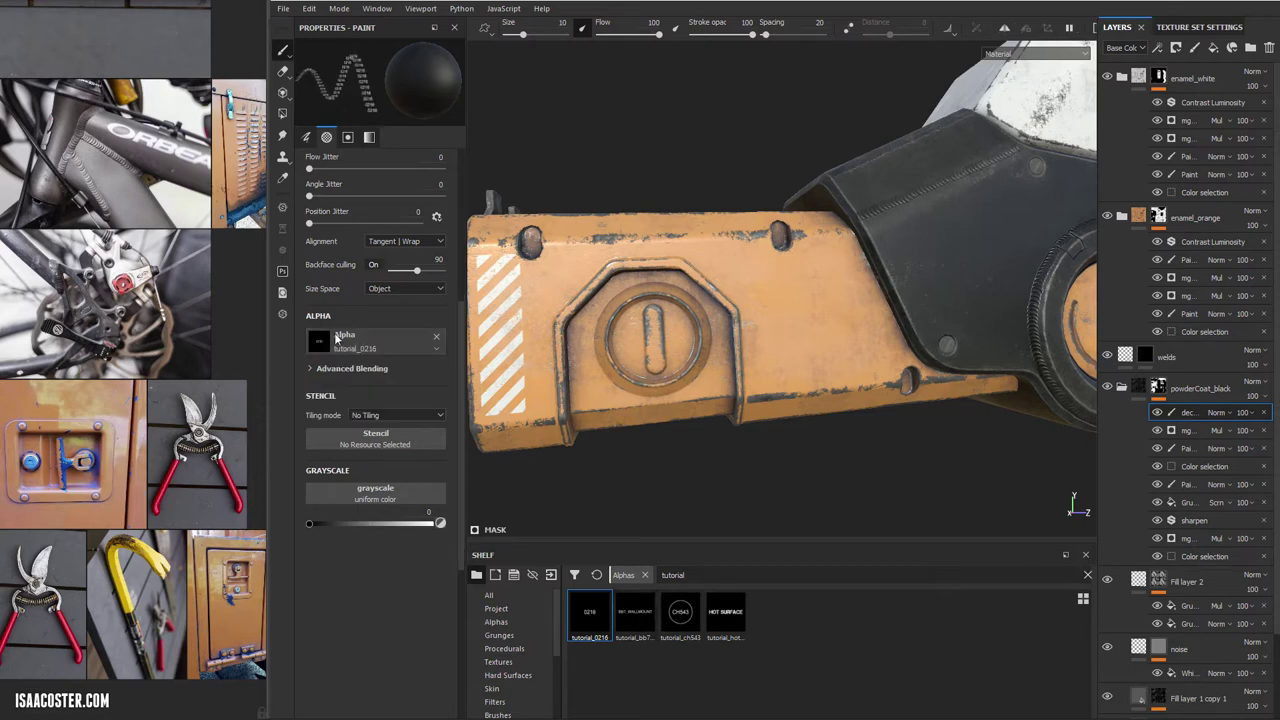
Set the brush size to about 40 and try to stamp 0216 on the orange panel between the bracket and black cover
alt+drag(788, 371, 783, 357)
ctrl+right_drag(783, 357, 890, 357)
alt+drag(783, 357, 784, 352)
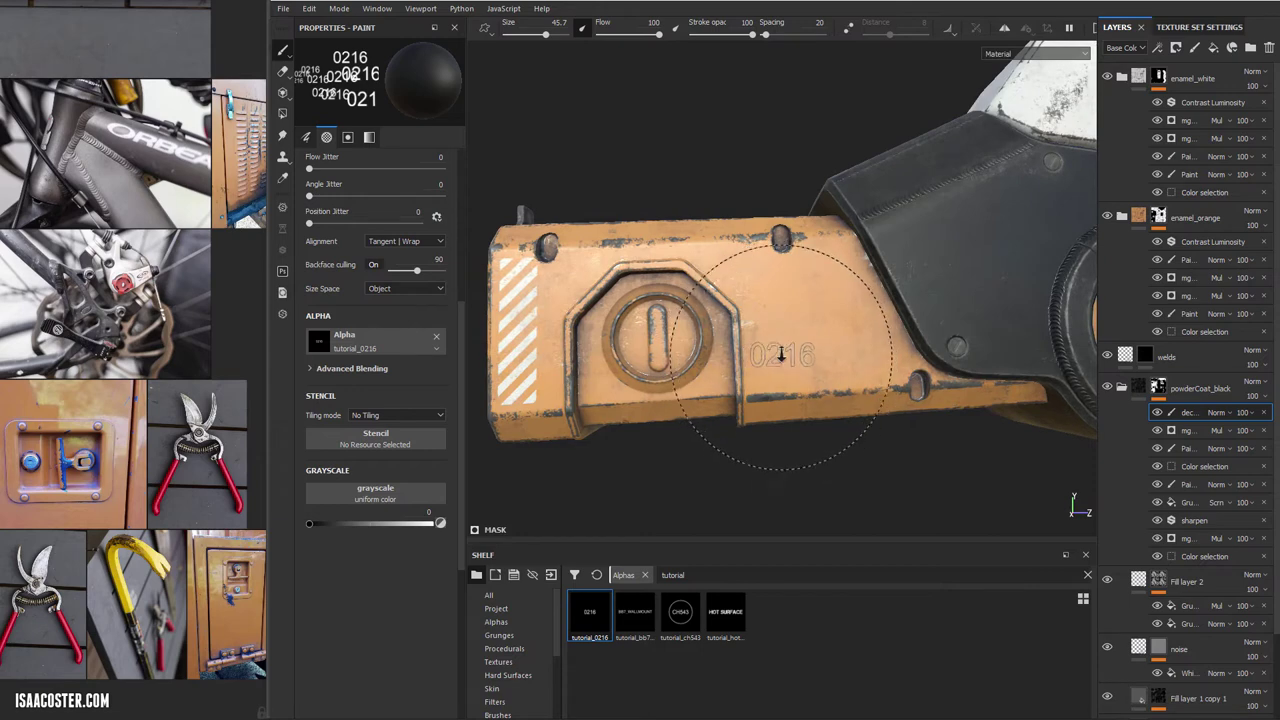
alt+right_drag(781, 360, 846, 415)
ctrl+right_drag(780, 378, 762, 381)
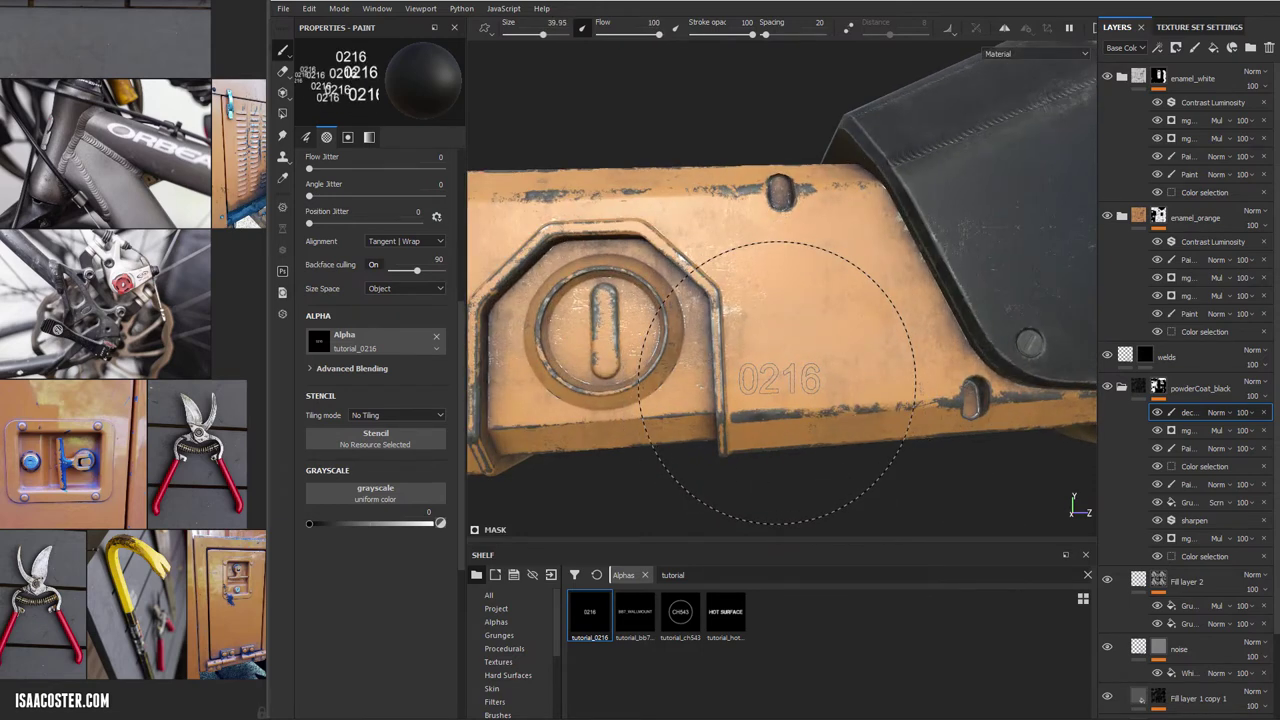
mouse_move(780, 380)
ctrl+mouse_down()
mouse_move(756, 380)
mouse_move(801, 383)
ctrl+mouse_up()
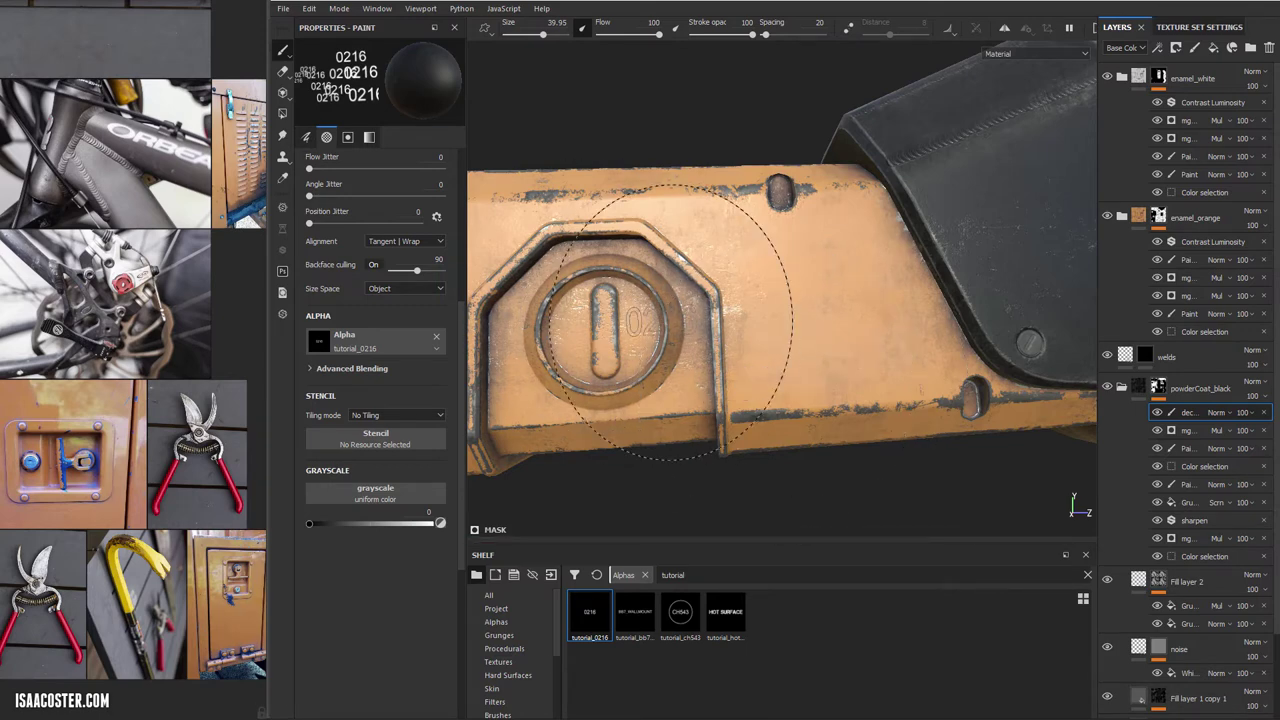
Move the powderCoat_black folder to the top of the layer stack and select its decals paint effect
mouse_move(670, 325)
alt+mouse_down()
mouse_move(740, 326)
mouse_move(757, 340)
alt+mouse_up()
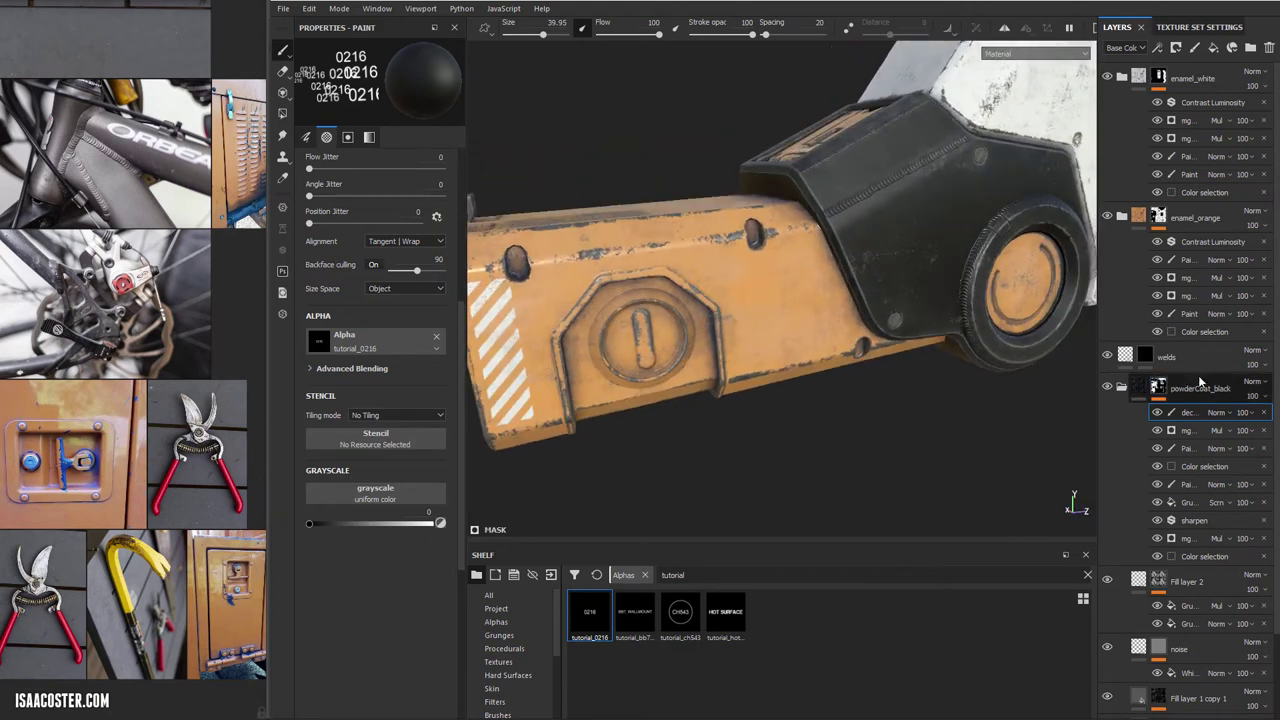
click(1159, 390)
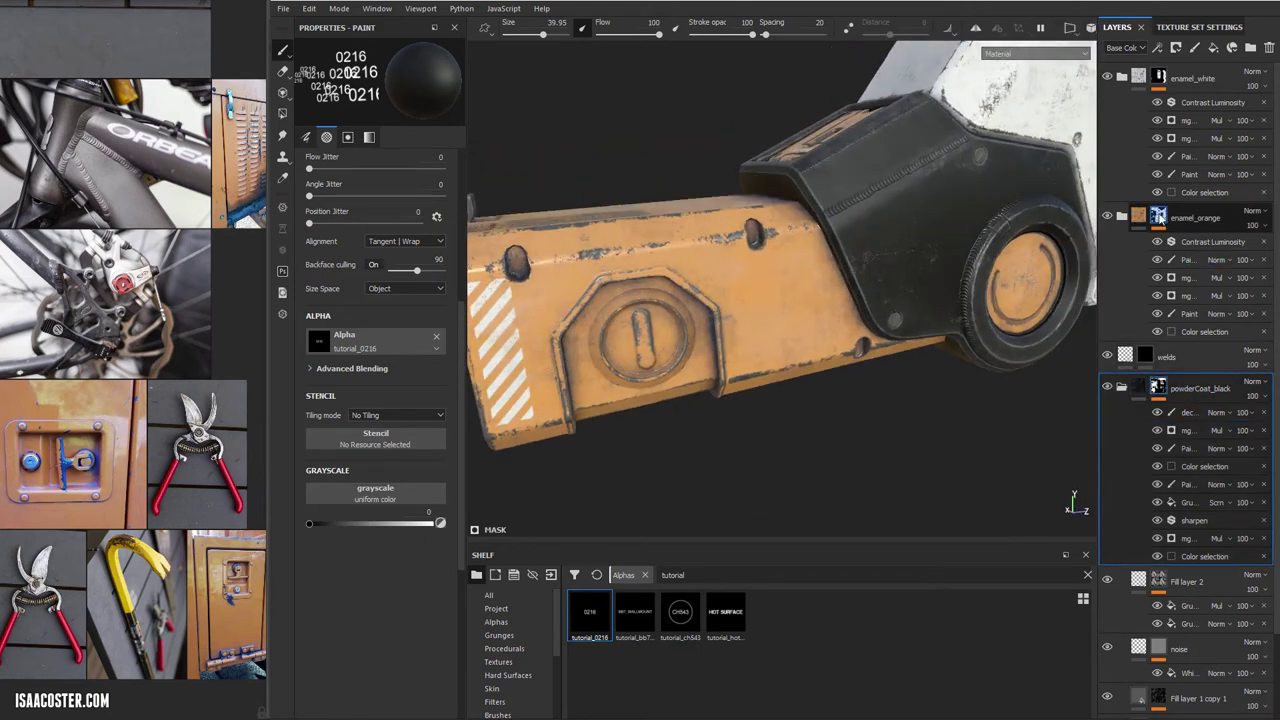
click(1205, 413)
click(1209, 386)
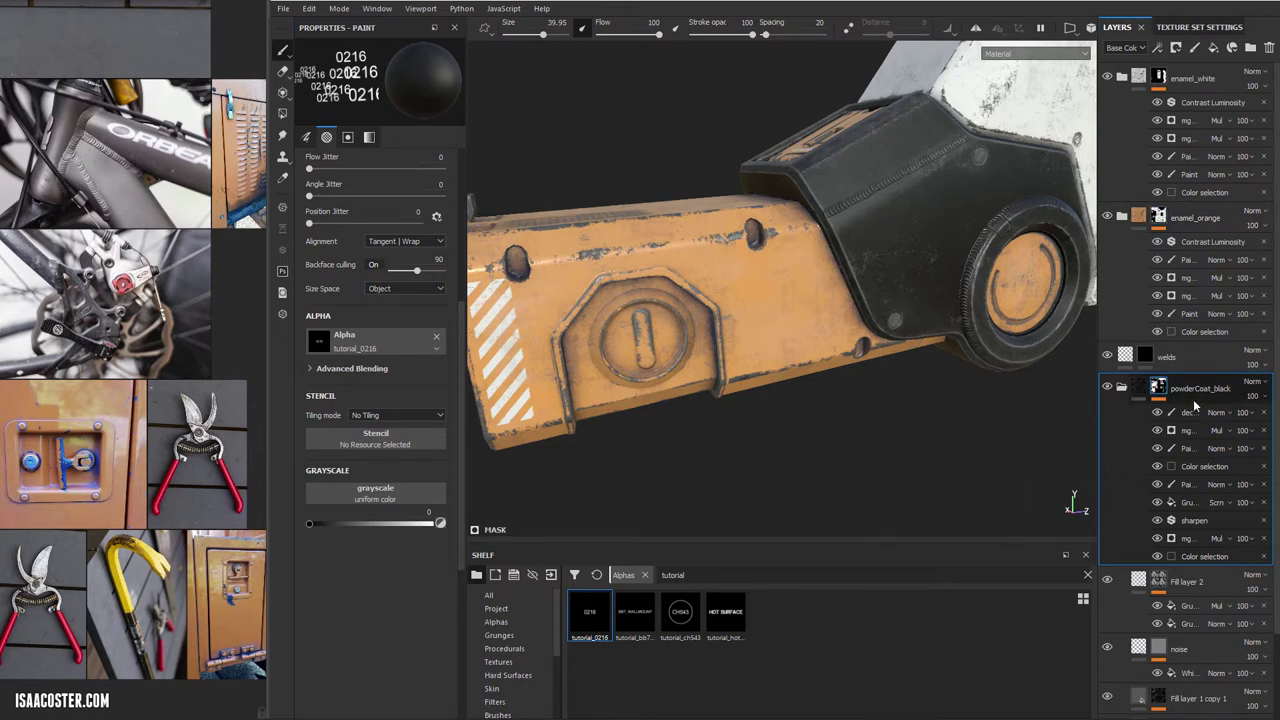
alt+right_drag(1006, 409, 826, 262)
mouse_move(826, 262)
alt+mouse_down()
mouse_move(833, 308)
mouse_move(806, 222)
alt+mouse_up()
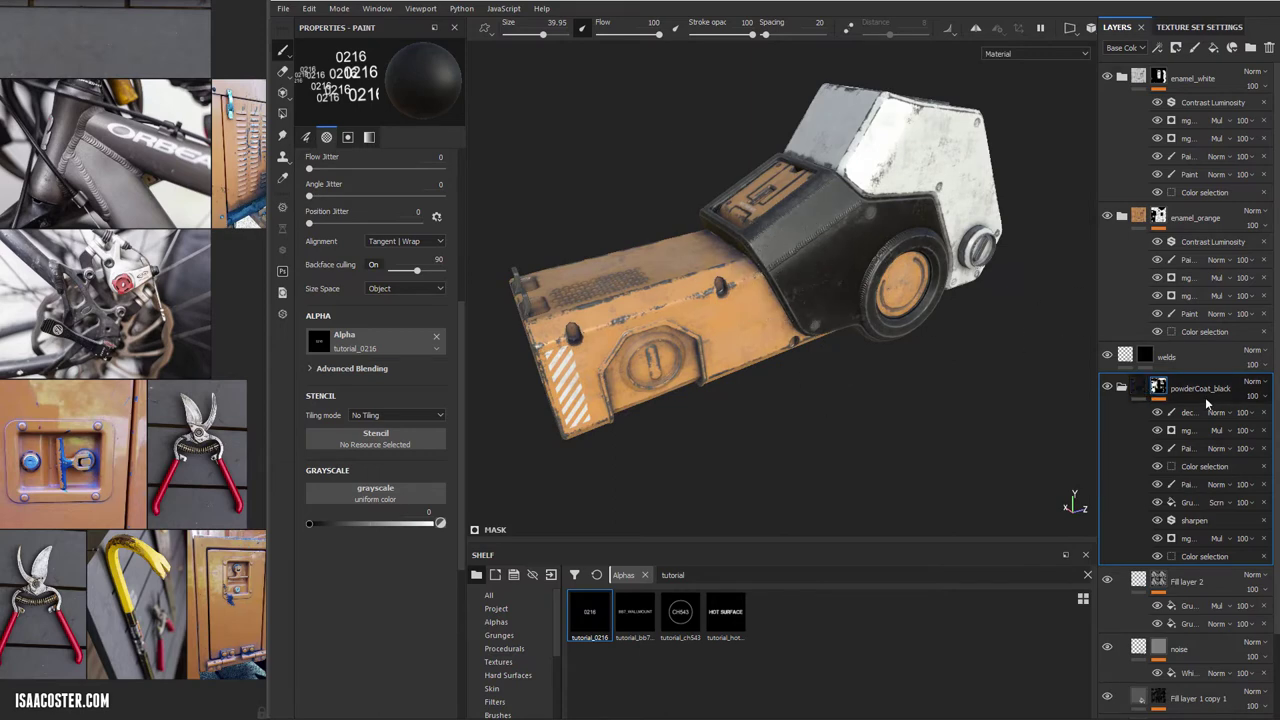
drag(1210, 393, 1203, 80)
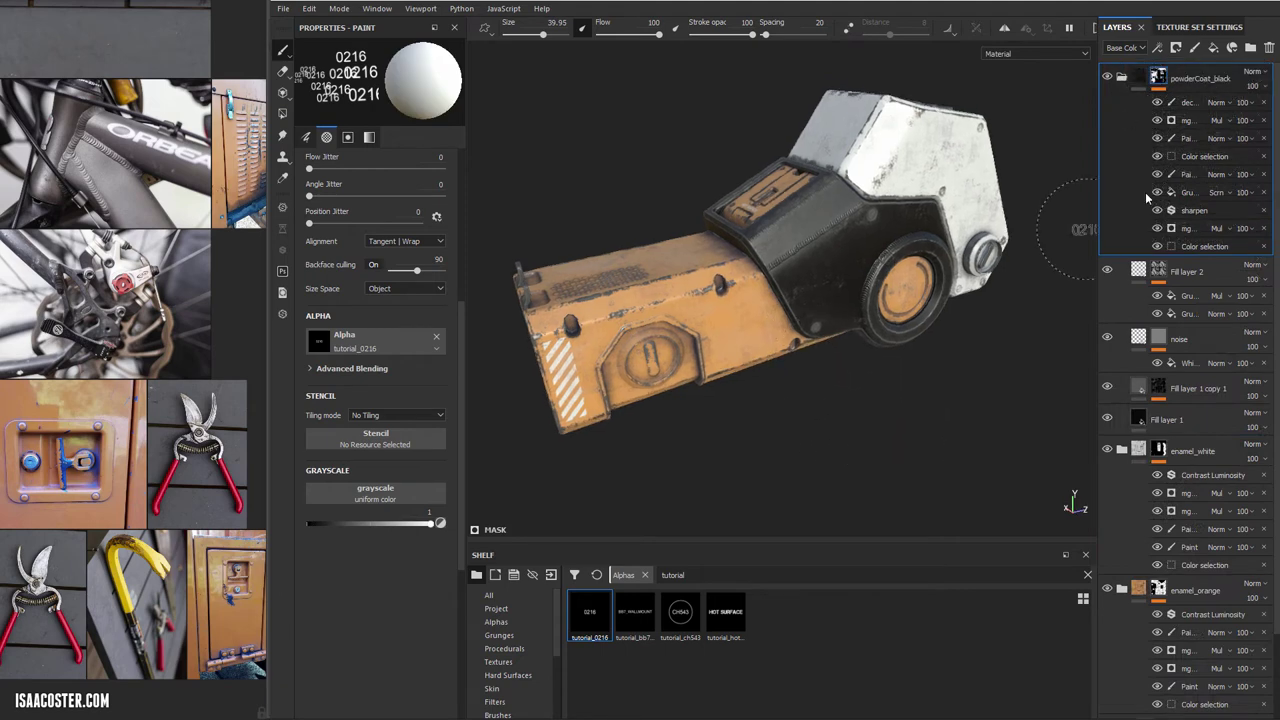
click(1190, 102)
Try a Basic Hard brush stroke on the orange side panel, then undo it
mouse_move(846, 409)
alt+mouse_down()
mouse_move(763, 420)
mouse_move(833, 428)
alt+mouse_up()
alt+middle_drag(833, 428, 865, 421)
alt+right_drag(830, 449, 954, 486)
alt+drag(954, 486, 833, 433)
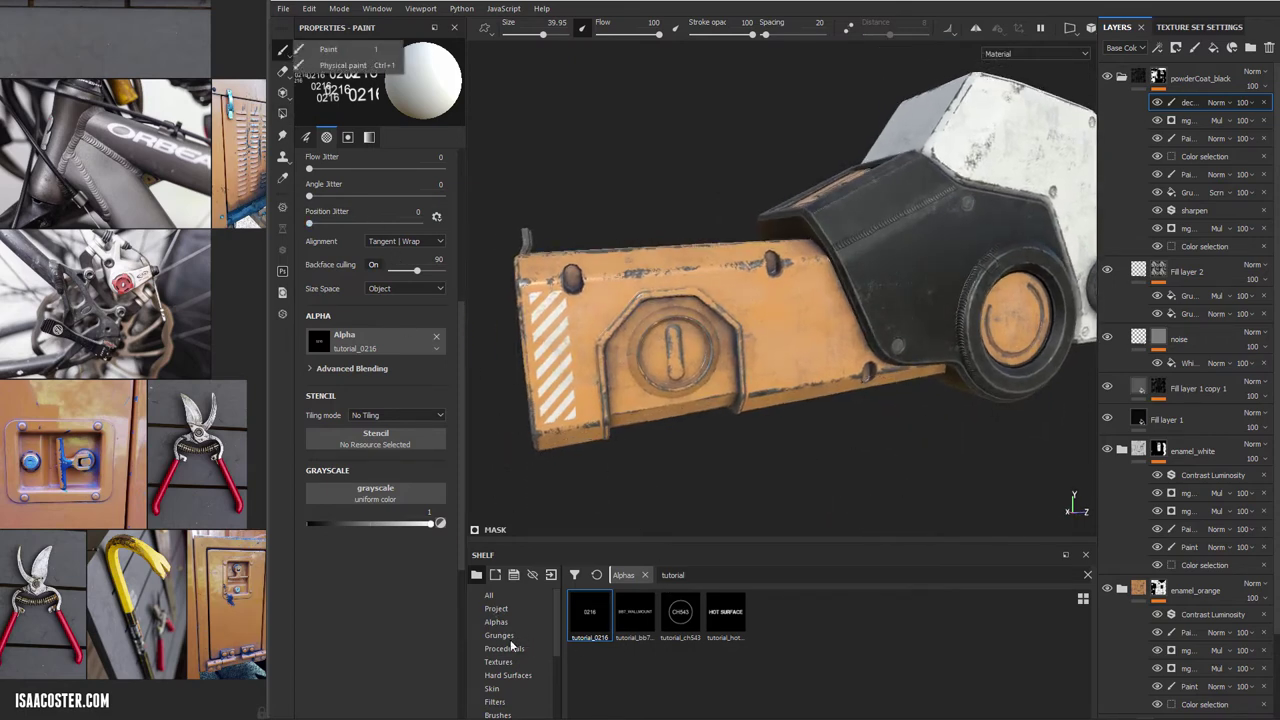
click(505, 714)
click(997, 612)
drag(808, 286, 763, 366)
alt+drag(842, 485, 797, 491)
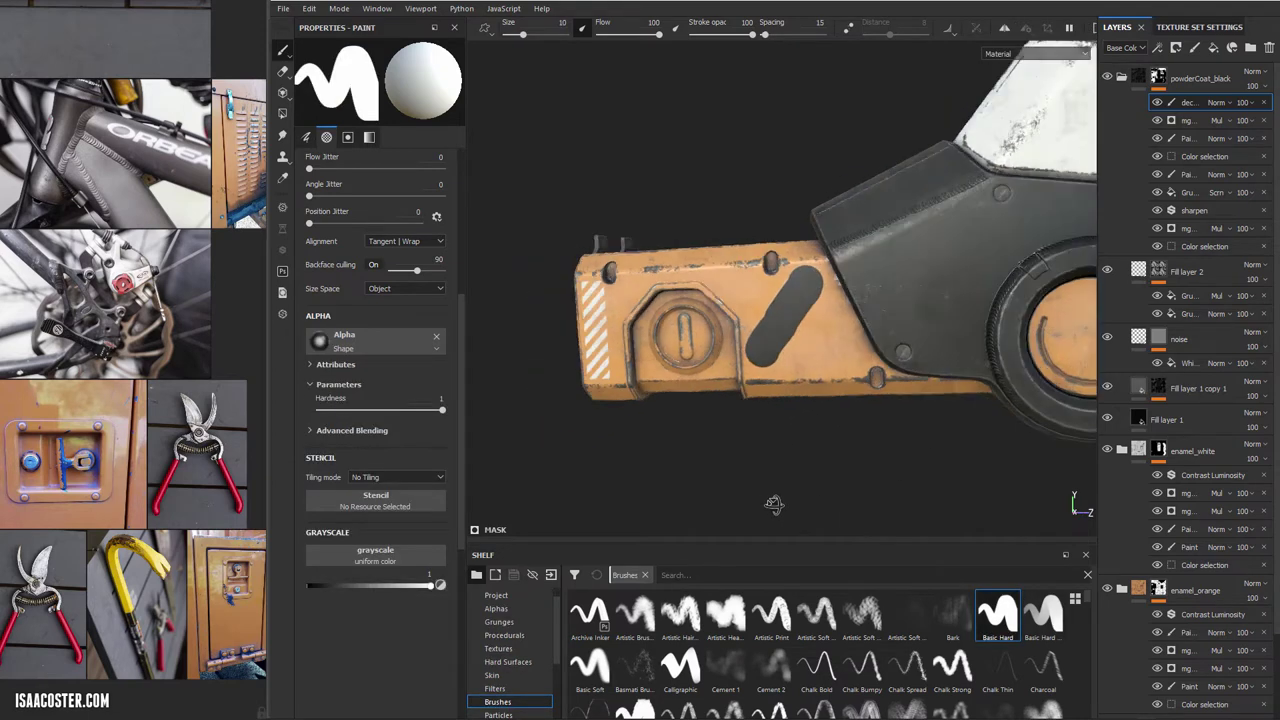
alt+right_drag(797, 491, 797, 400)
mouse_move(797, 400)
alt+mouse_down()
mouse_move(753, 340)
mouse_move(698, 312)
alt+mouse_up()
key(ctrl+z)
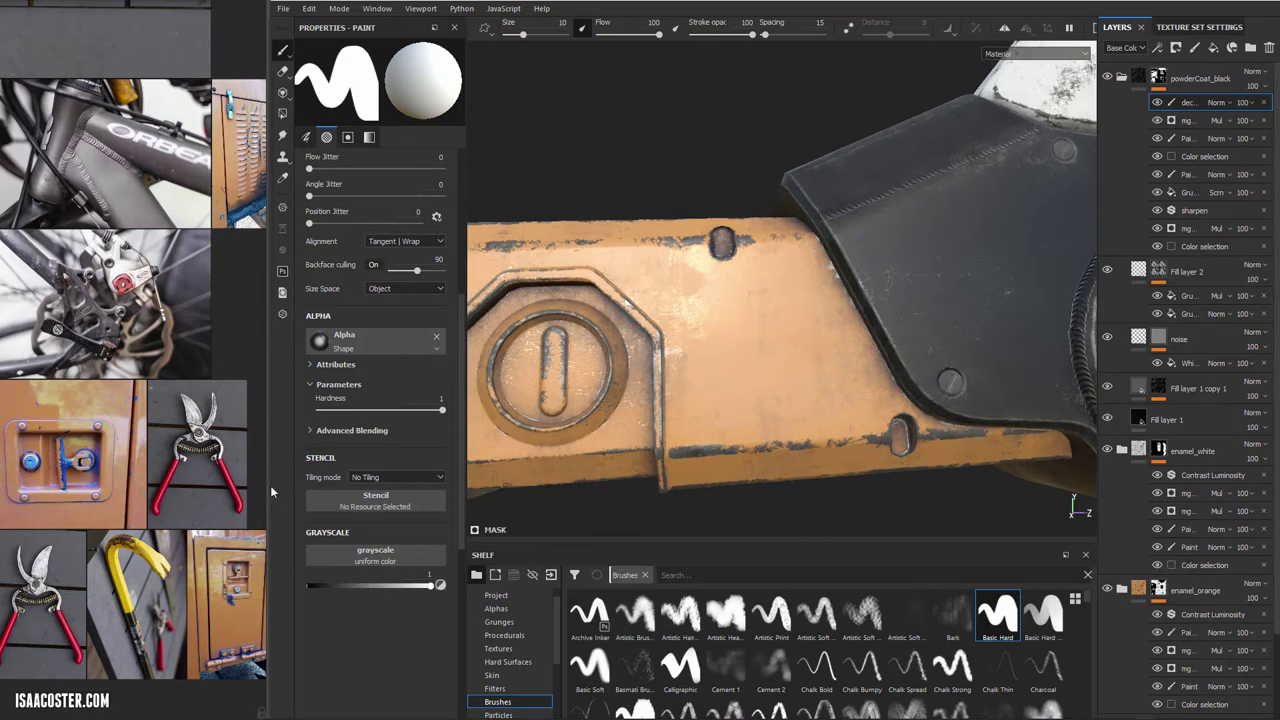
Search the alphas for "tutori" and load tutorial_0216 into the brush
click(668, 575)
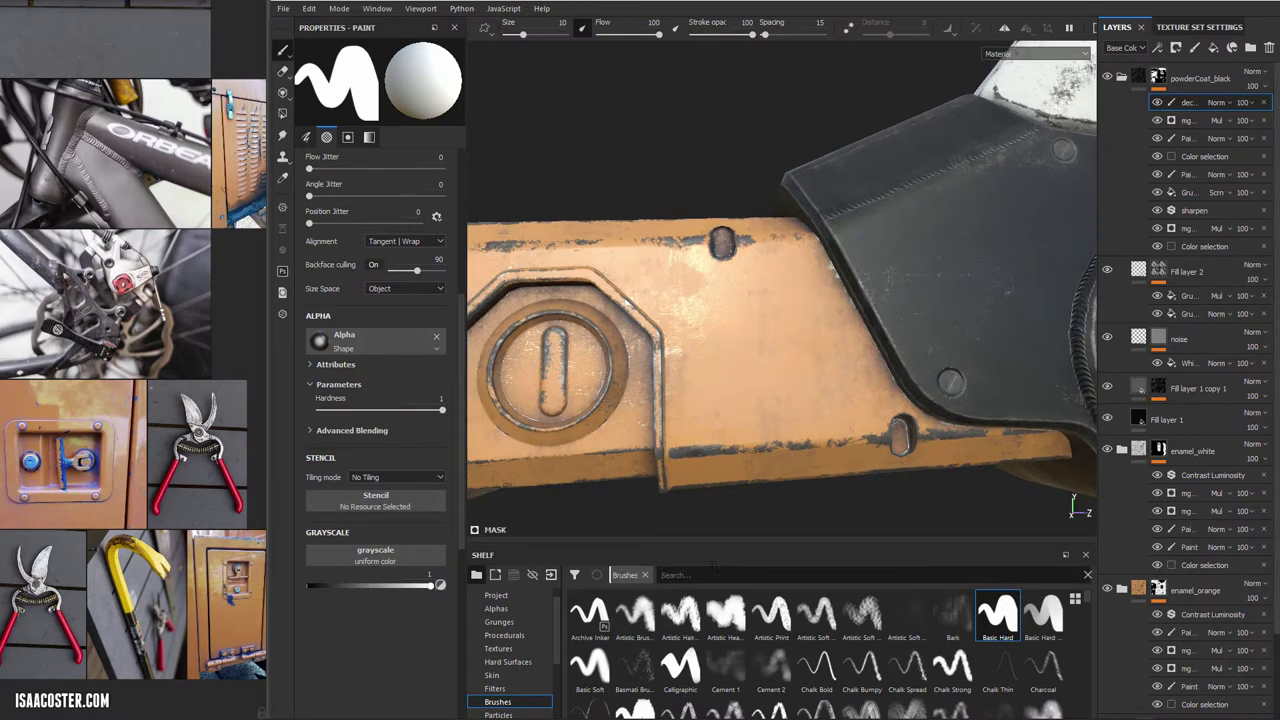
text(tutro)
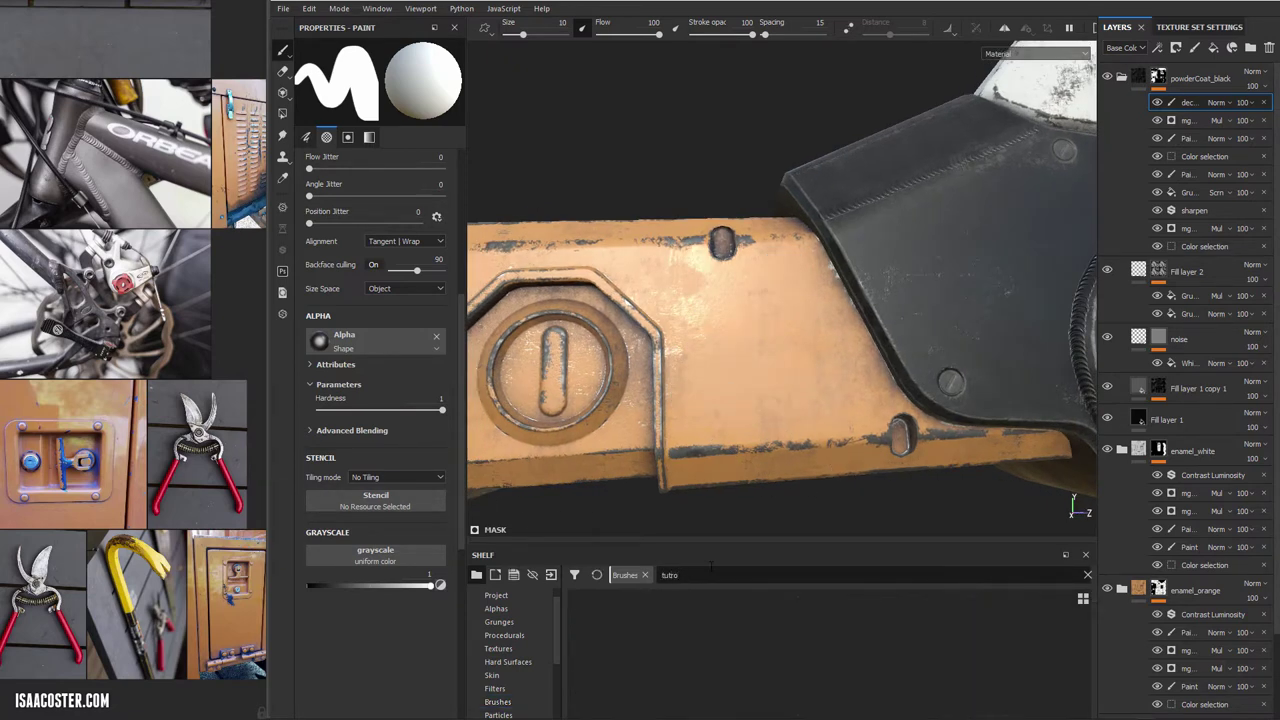
click(508, 609)
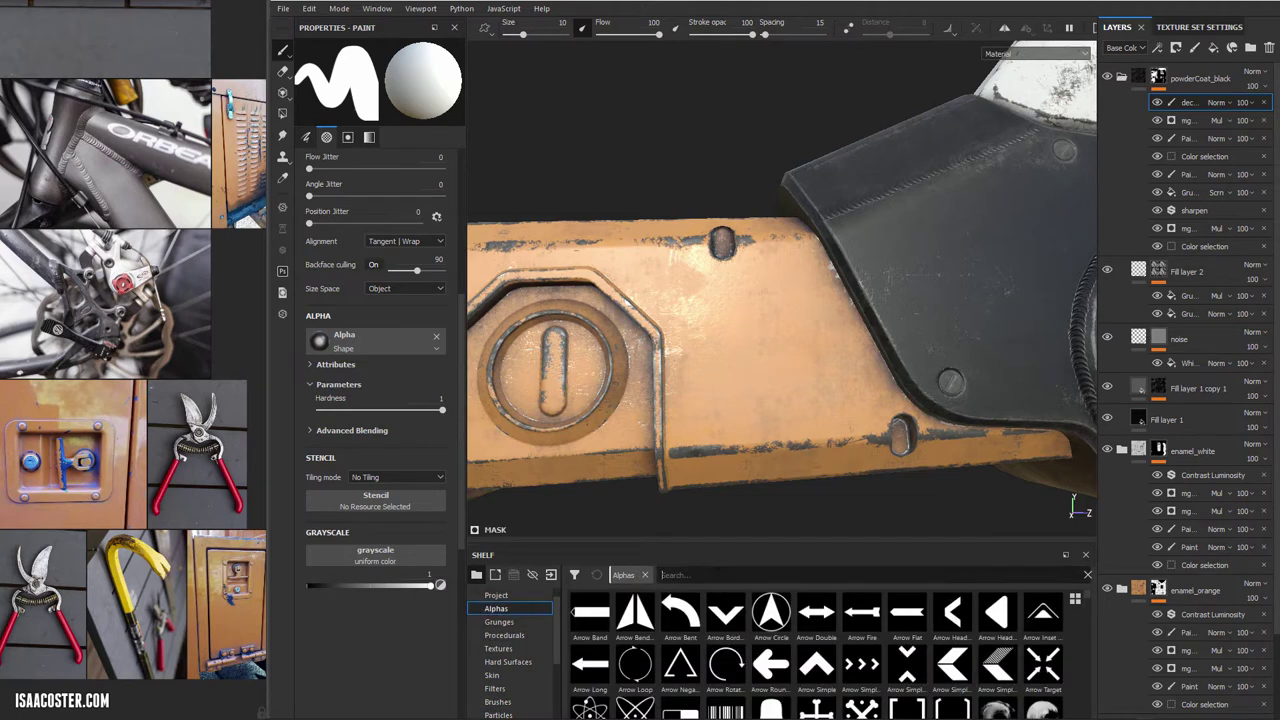
text(tutori)
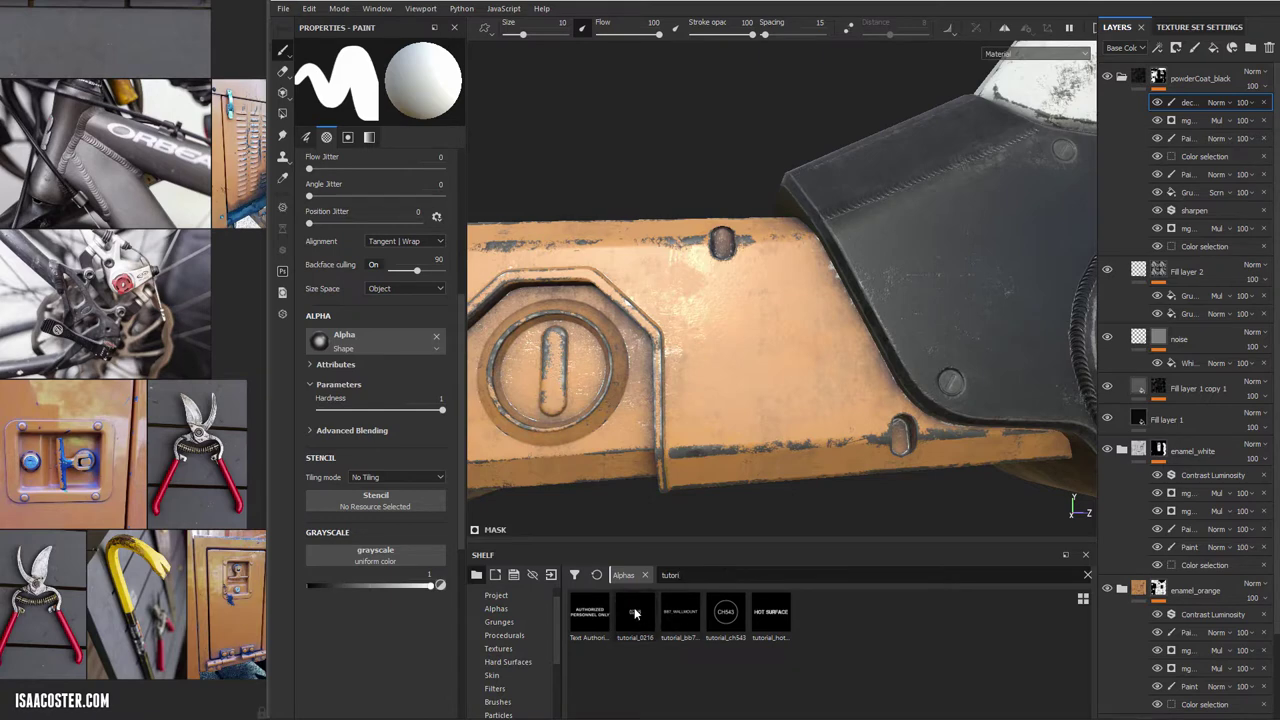
click(632, 611)
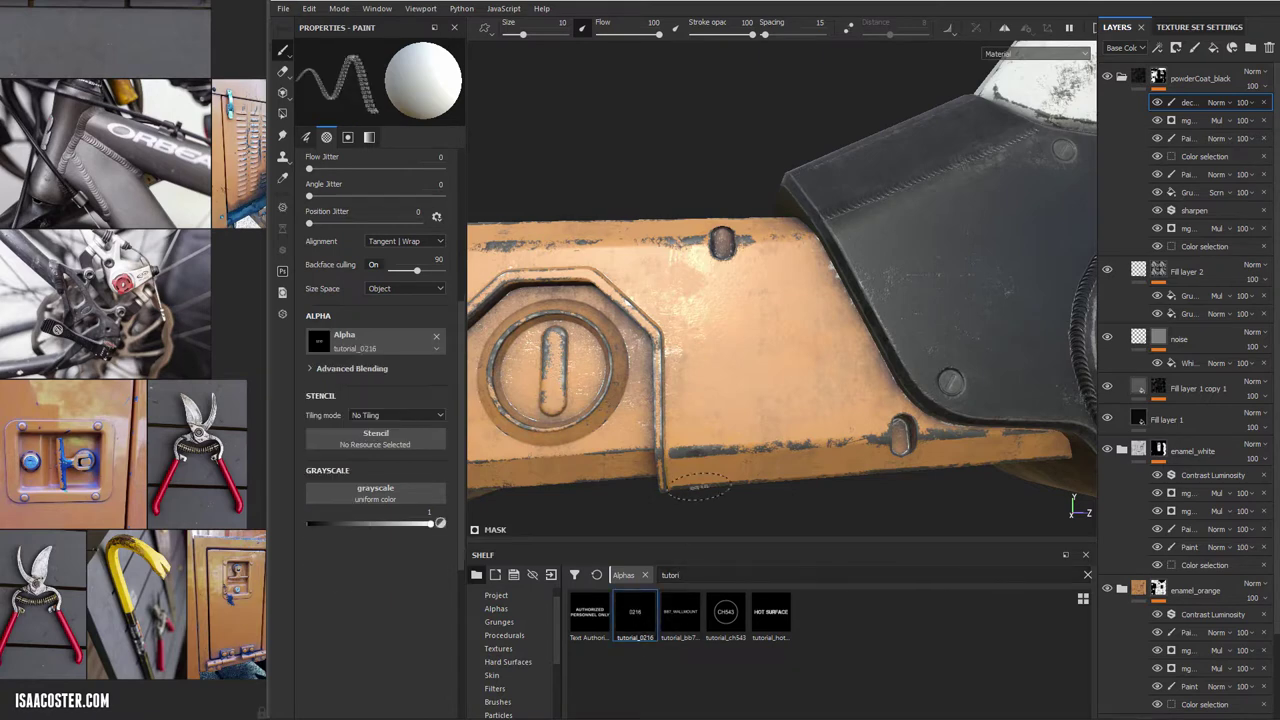
Try 0216 stamps at brush size 19.55 near the bracket's lower corner, then undo them
mouse_move(706, 420)
ctrl+right_down()
mouse_move(750, 420)
mouse_move(695, 427)
ctrl+right_up()
shift+click(694, 428)
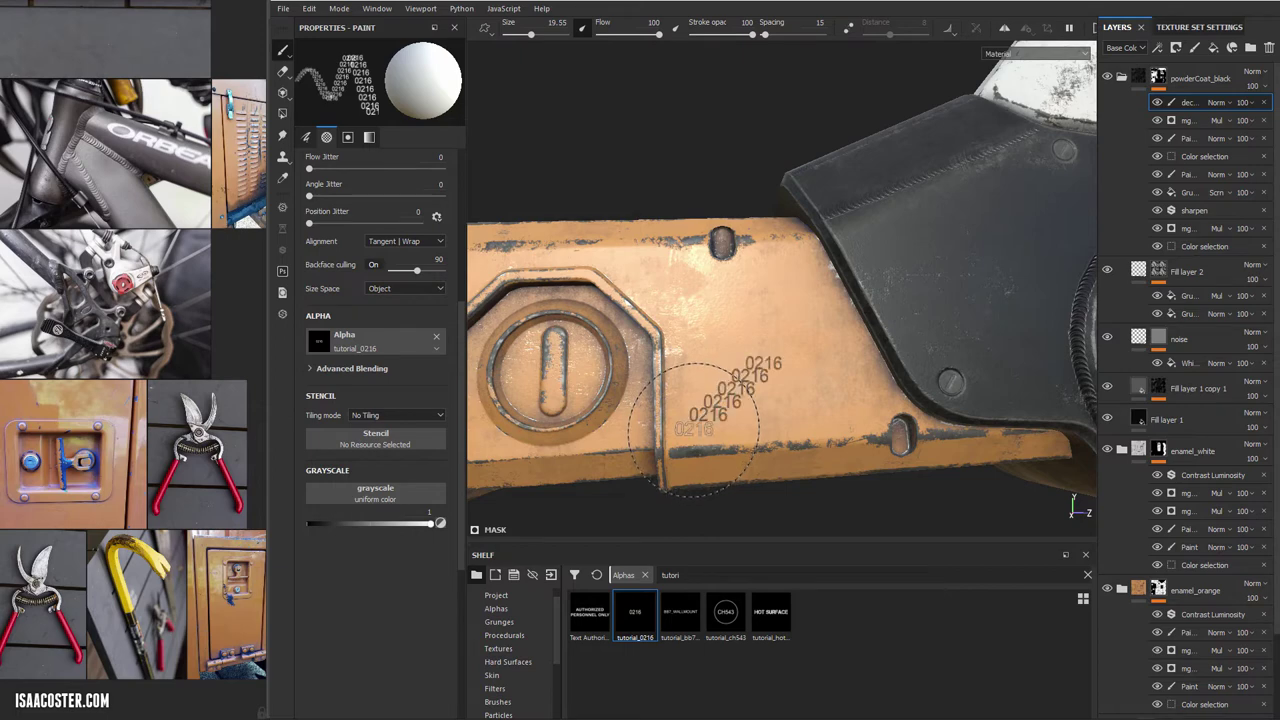
key(ctrl+z)
click(693, 427)
key(ctrl+z)
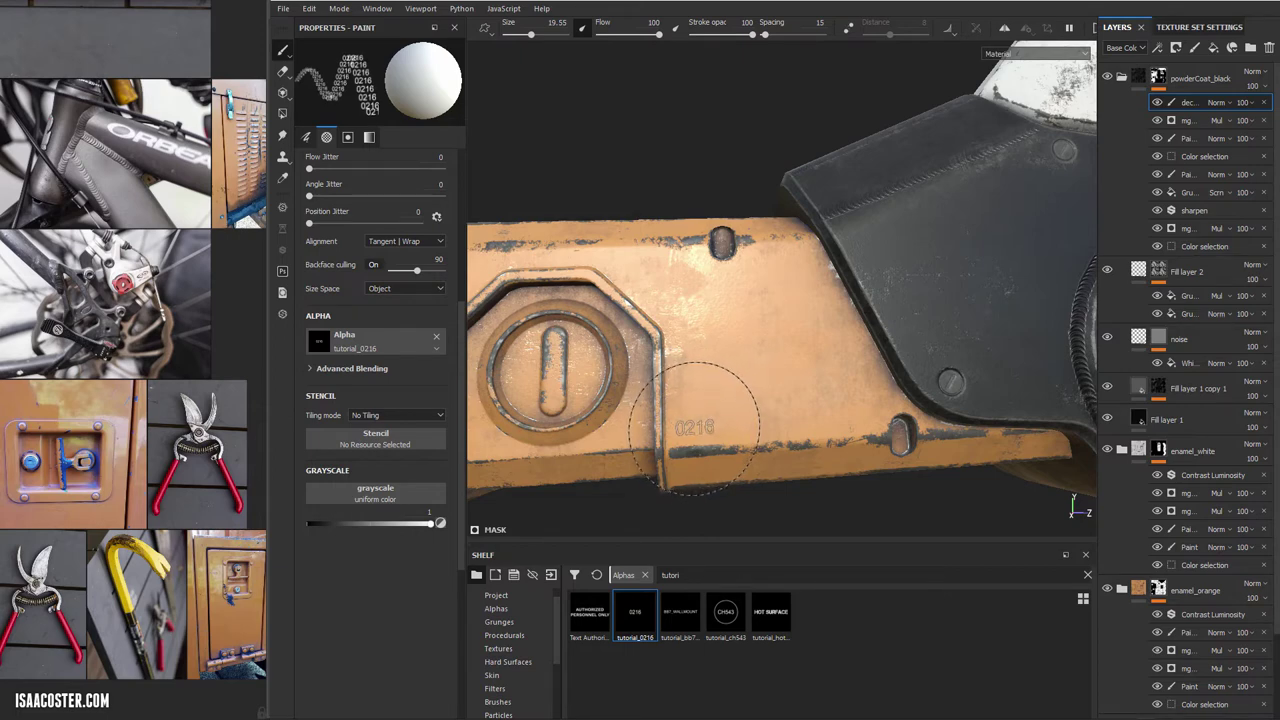
Enlarge the brush to 22.87 and stamp 0216 on the orange panel beside the bracket's lower corner
ctrl+right_drag(694, 428, 734, 428)
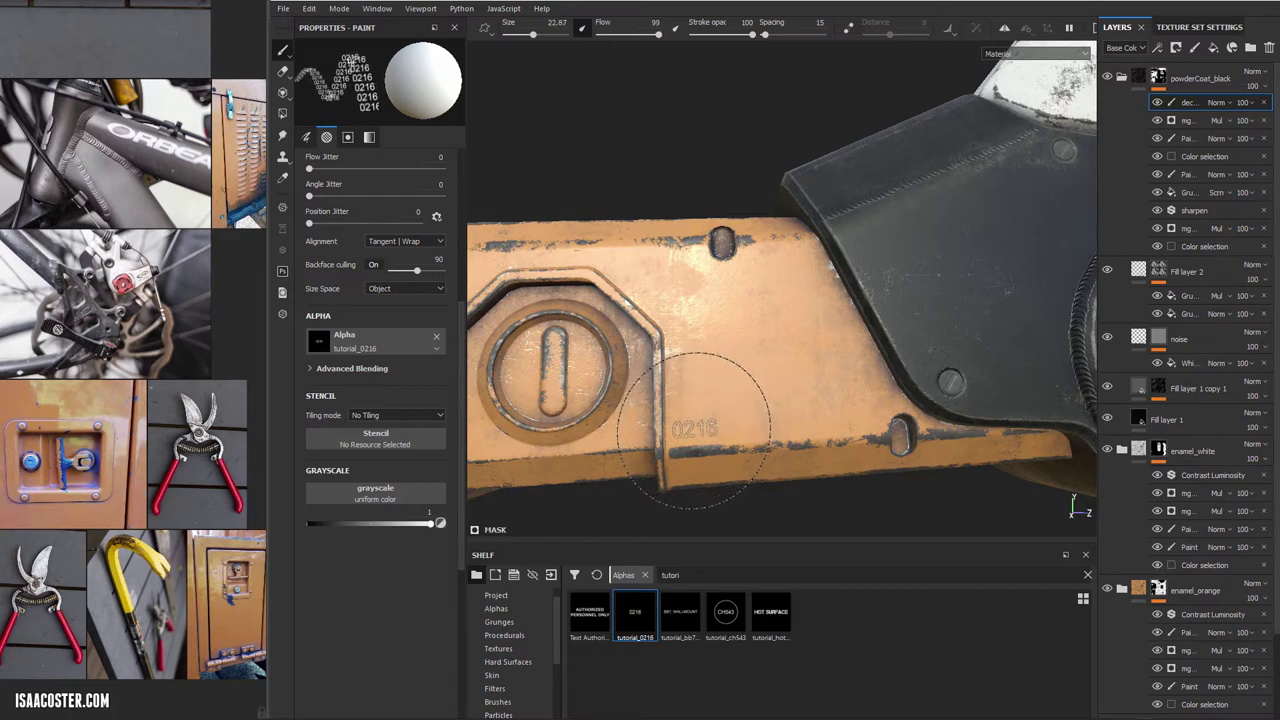
mouse_move(694, 430)
ctrl+mouse_down()
mouse_move(669, 401)
mouse_move(728, 420)
ctrl+mouse_up()
alt+middle_drag(666, 400, 746, 388)
alt+drag(718, 372, 739, 375)
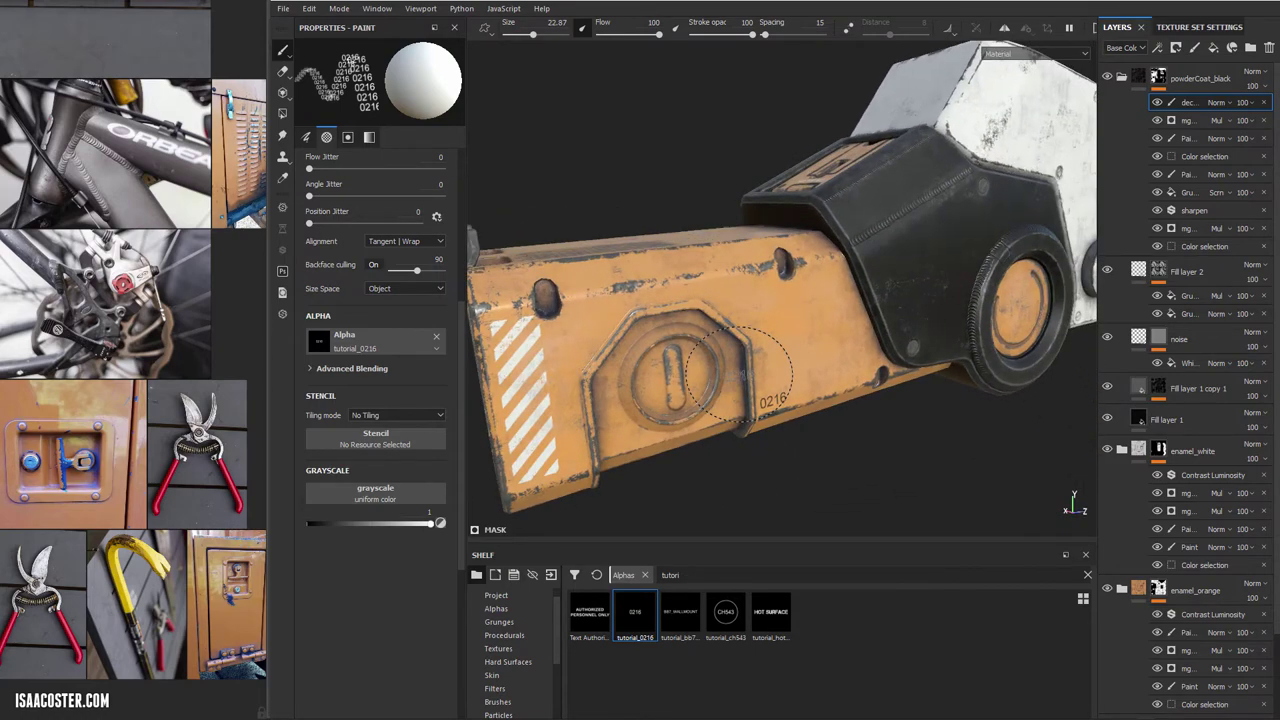
Stamp a matching 0216 beside the bracket on the opposite side of the orange body, using brush size 21.92
mouse_move(700, 288)
alt+mouse_down()
mouse_move(580, 204)
mouse_move(672, 283)
mouse_move(730, 217)
mouse_move(880, 209)
mouse_move(736, 240)
mouse_move(746, 236)
mouse_move(838, 392)
mouse_move(890, 375)
mouse_move(914, 404)
mouse_move(785, 350)
mouse_move(795, 331)
alt+mouse_up()
ctrl+right_drag(795, 331, 778, 334)
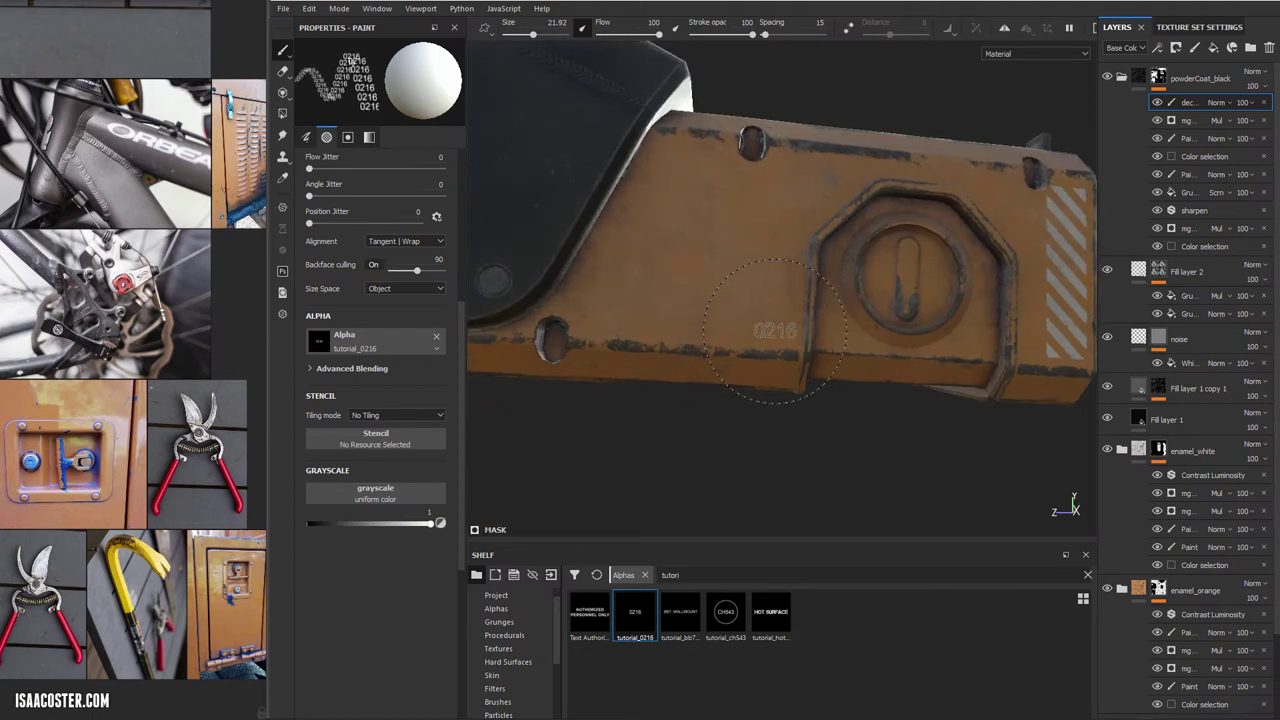
ctrl+drag(771, 330, 774, 335)
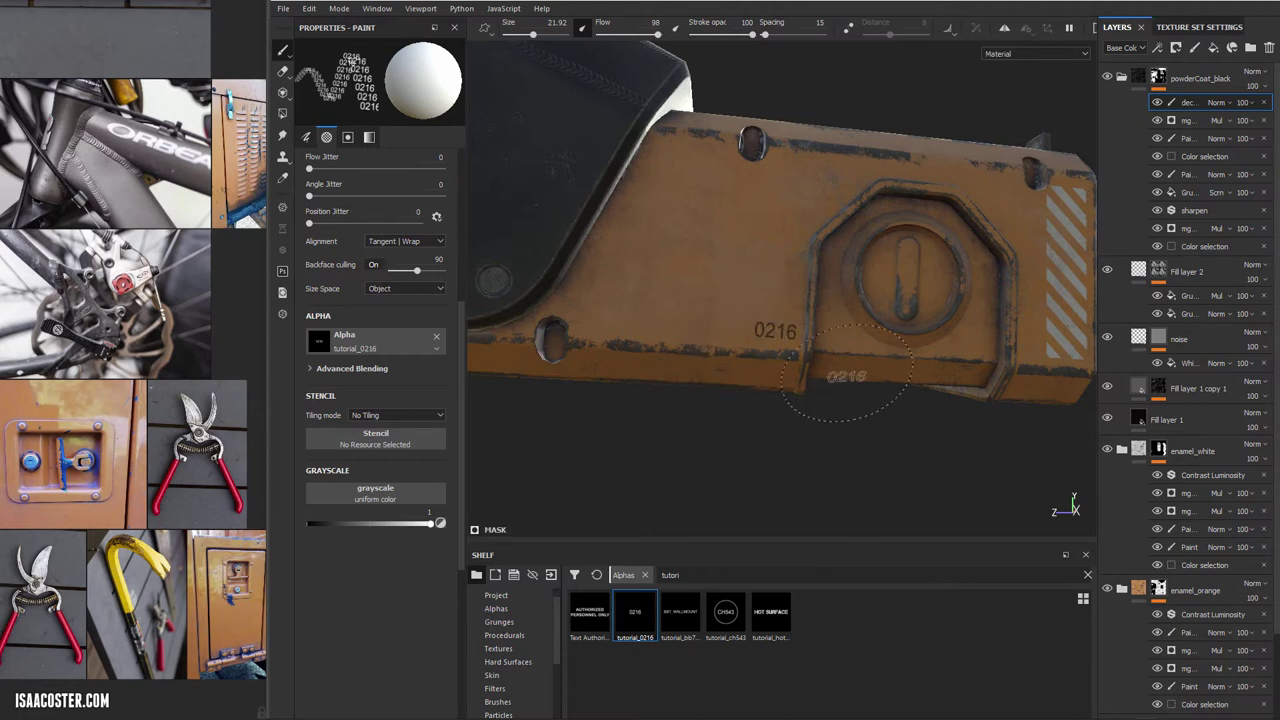
Examine the 0216 decal beside the bracket from several angles and up close
mouse_move(851, 380)
alt+mouse_down()
mouse_move(700, 335)
mouse_move(360, 312)
alt+mouse_up()
scroll(737, 366, down, 3)
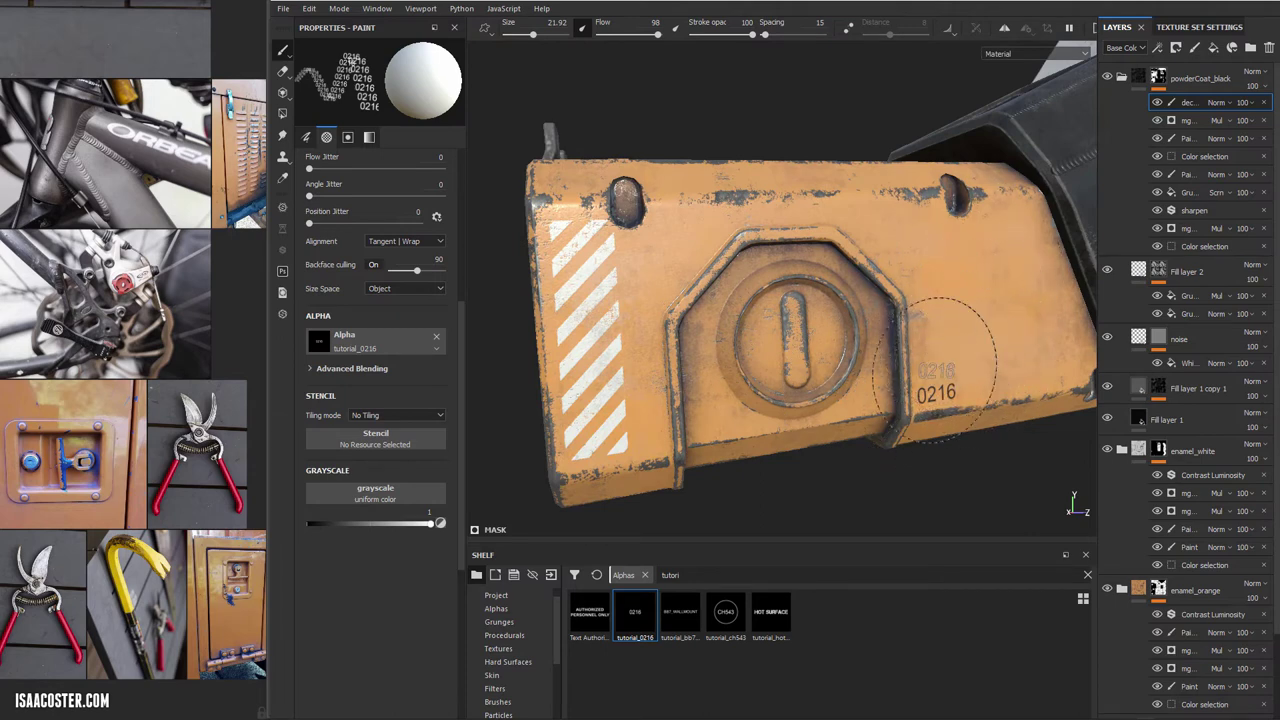
scroll(931, 319, up, 2)
mouse_move(932, 320)
alt+mouse_down()
mouse_move(960, 340)
mouse_move(1108, 368)
mouse_move(846, 372)
mouse_move(888, 312)
mouse_move(848, 296)
alt+mouse_up()
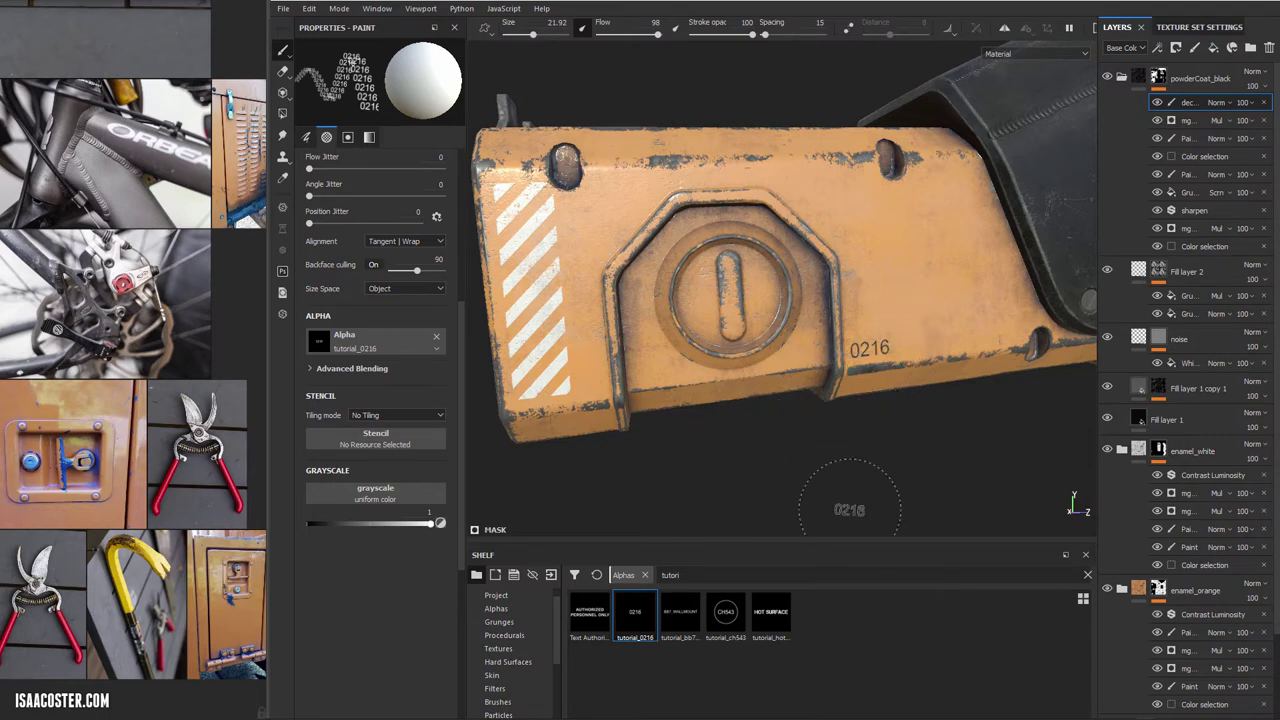
alt+drag(872, 352, 866, 342)
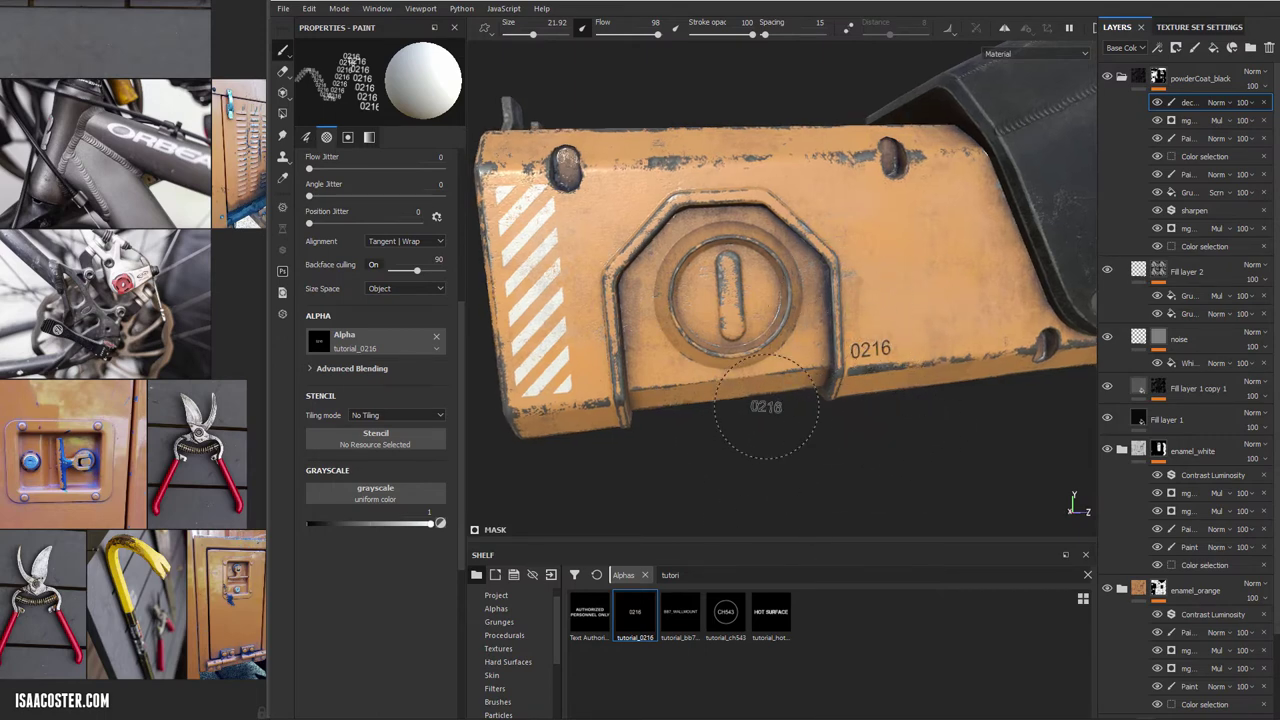
mouse_move(866, 346)
alt+mouse_down()
mouse_move(884, 452)
mouse_move(880, 362)
alt+mouse_up()
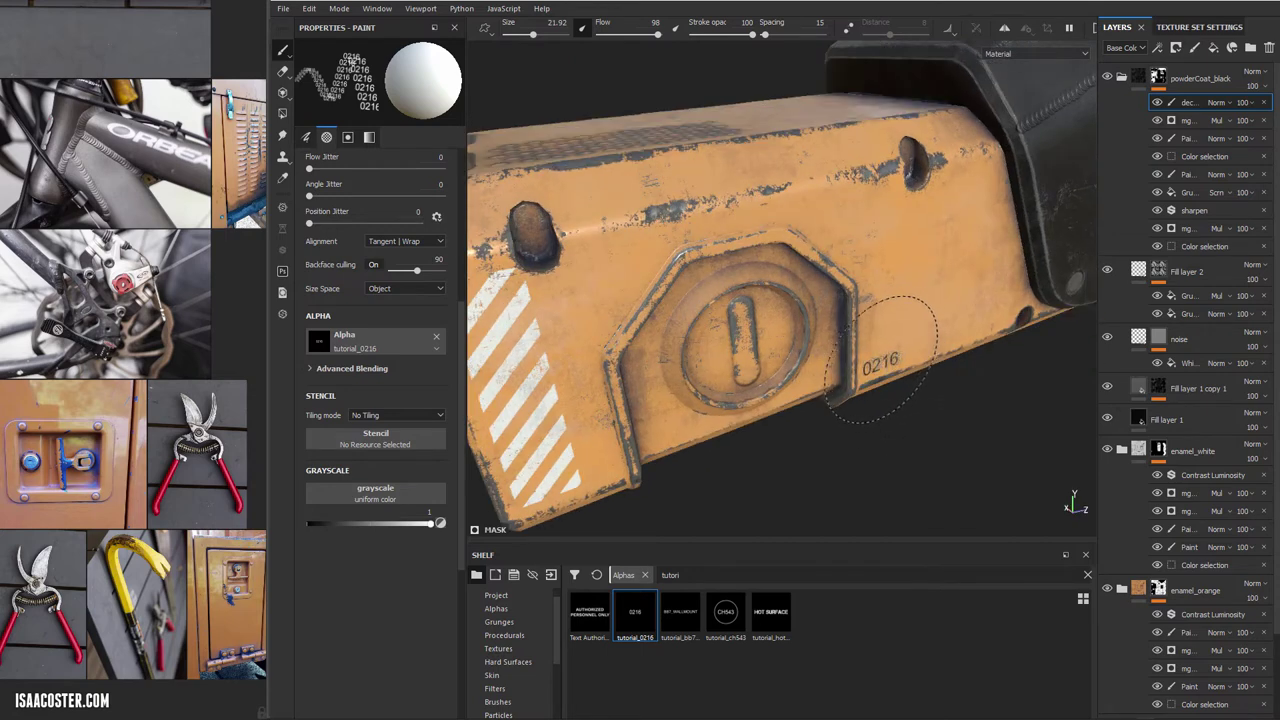
alt+drag(877, 398, 850, 385)
alt+right_drag(850, 385, 1028, 491)
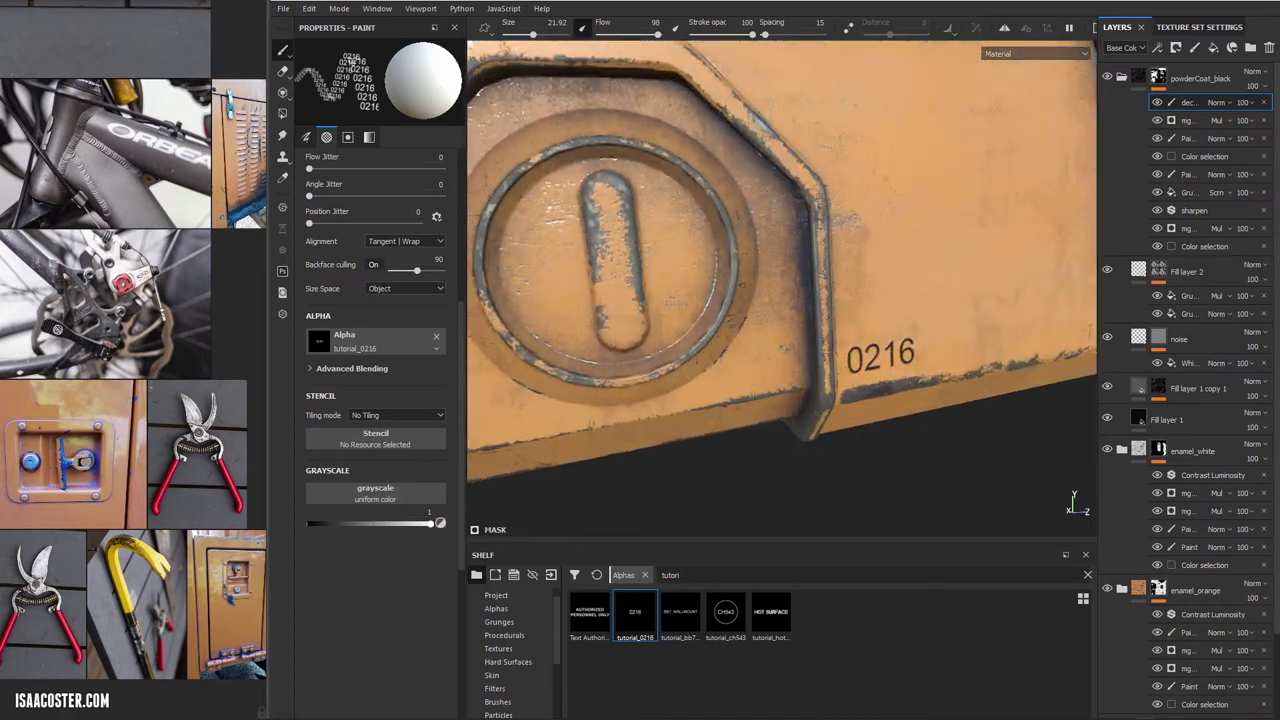
alt+drag(1028, 491, 793, 295)
mouse_move(752, 306)
alt+right_down()
mouse_move(543, 308)
mouse_move(957, 403)
mouse_move(817, 406)
alt+right_up()
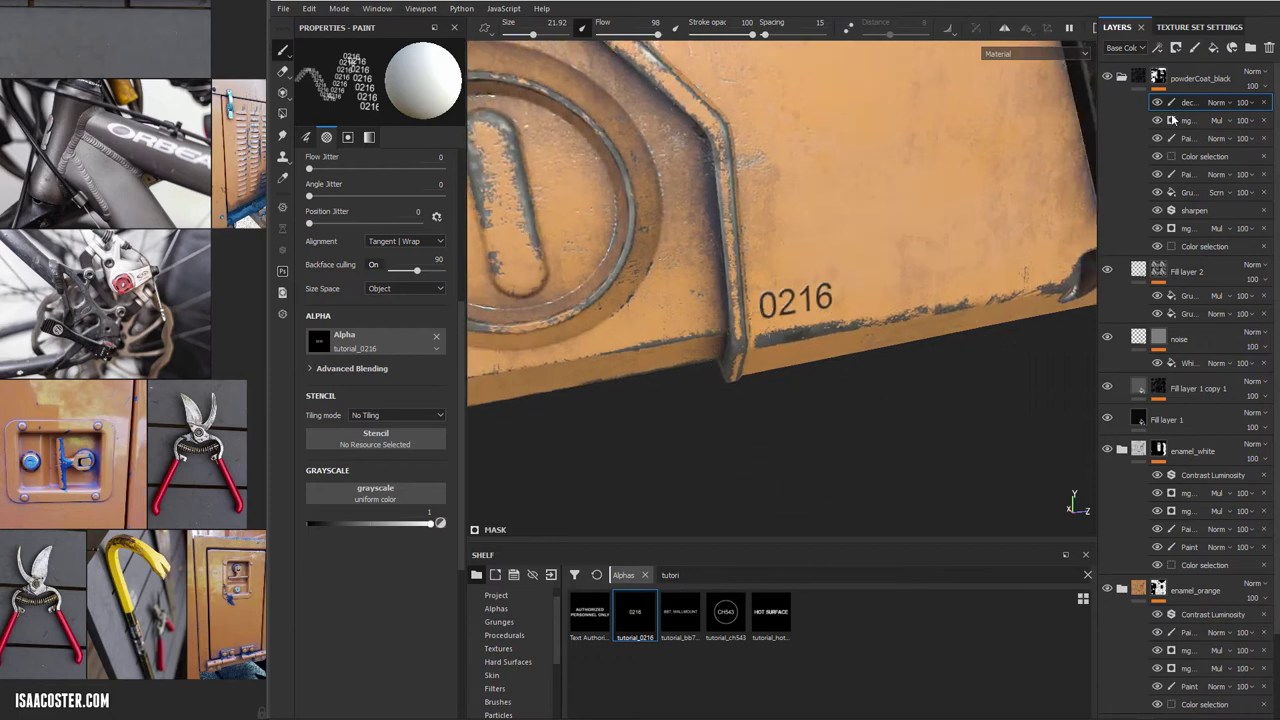
Try the decals effect lower in the powderCoat_black mask stack, directly above the bottom Color selection
mouse_move(1194, 105)
mouse_down()
mouse_move(1209, 191)
mouse_move(1197, 129)
mouse_up()
alt+drag(893, 290, 857, 252)
drag(1196, 124, 1200, 236)
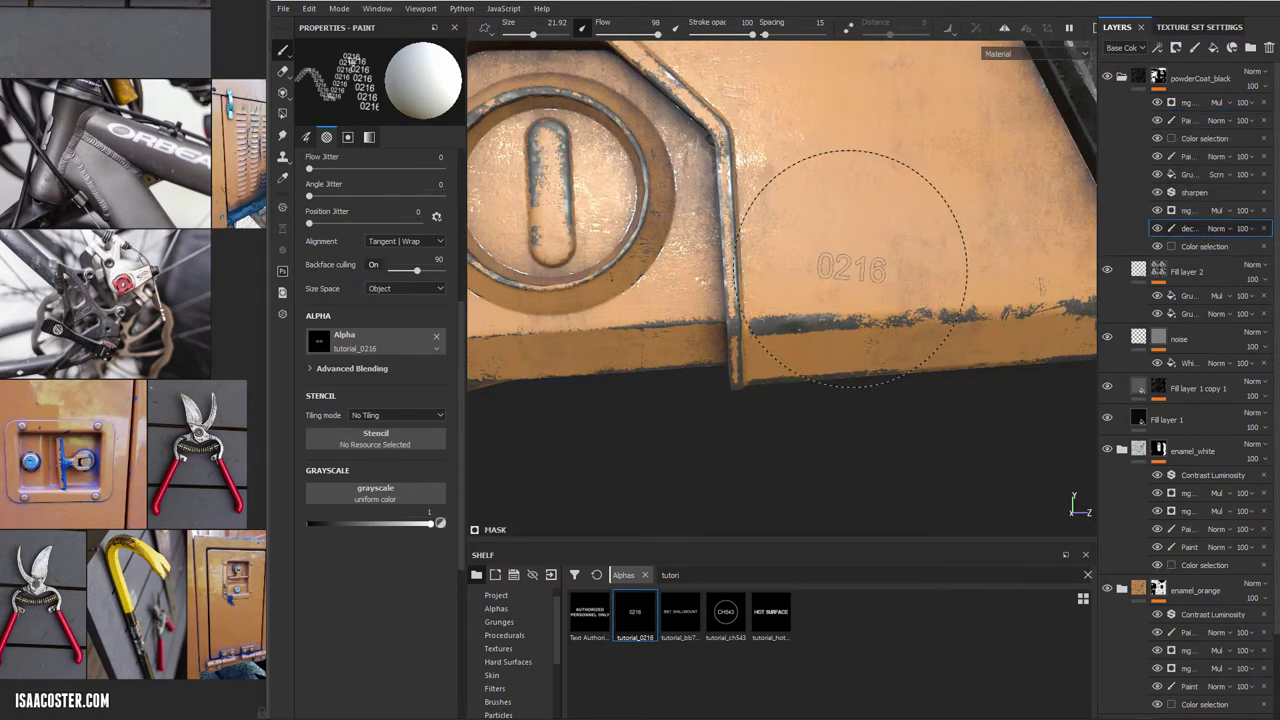
Place the decals effect directly above the upper Color selection in the mask stack, toggling that selection's visibility to compare
drag(1199, 224, 1179, 161)
click(1158, 140)
click(1158, 140)
click(1158, 139)
click(1158, 139)
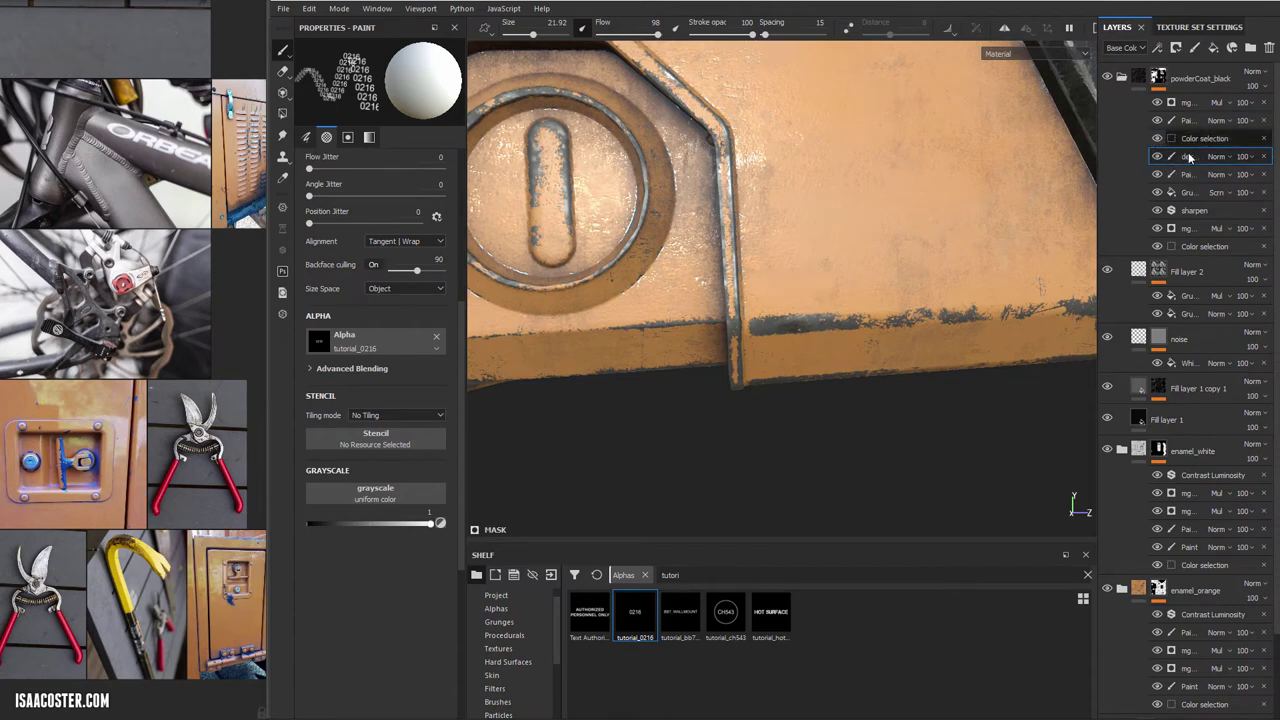
drag(1190, 156, 1192, 128)
Search the shelf brushes for scratch and load the Scratches brush for the decals effect
alt+drag(886, 221, 830, 266)
ctrl+right_drag(813, 274, 722, 278)
mouse_move(815, 281)
alt+mouse_down()
mouse_move(803, 257)
mouse_move(794, 292)
alt+mouse_up()
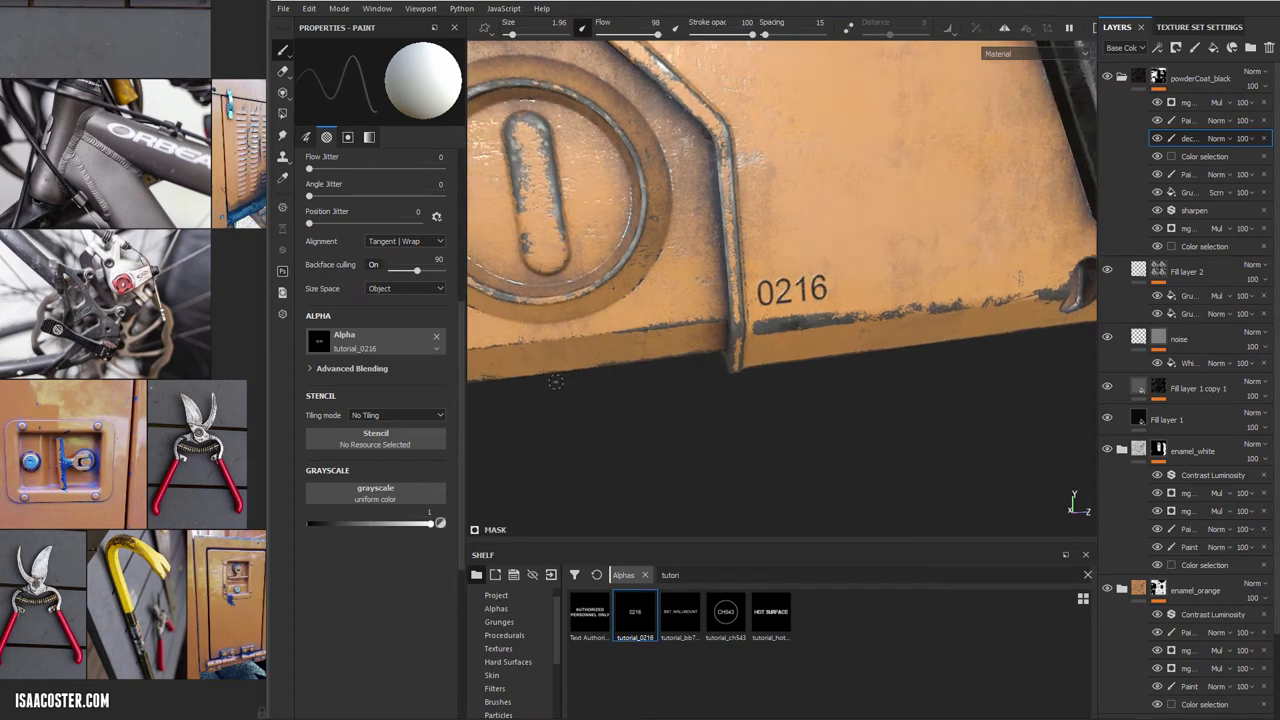
scroll(515, 630, up, 1)
scroll(511, 655, down, 3)
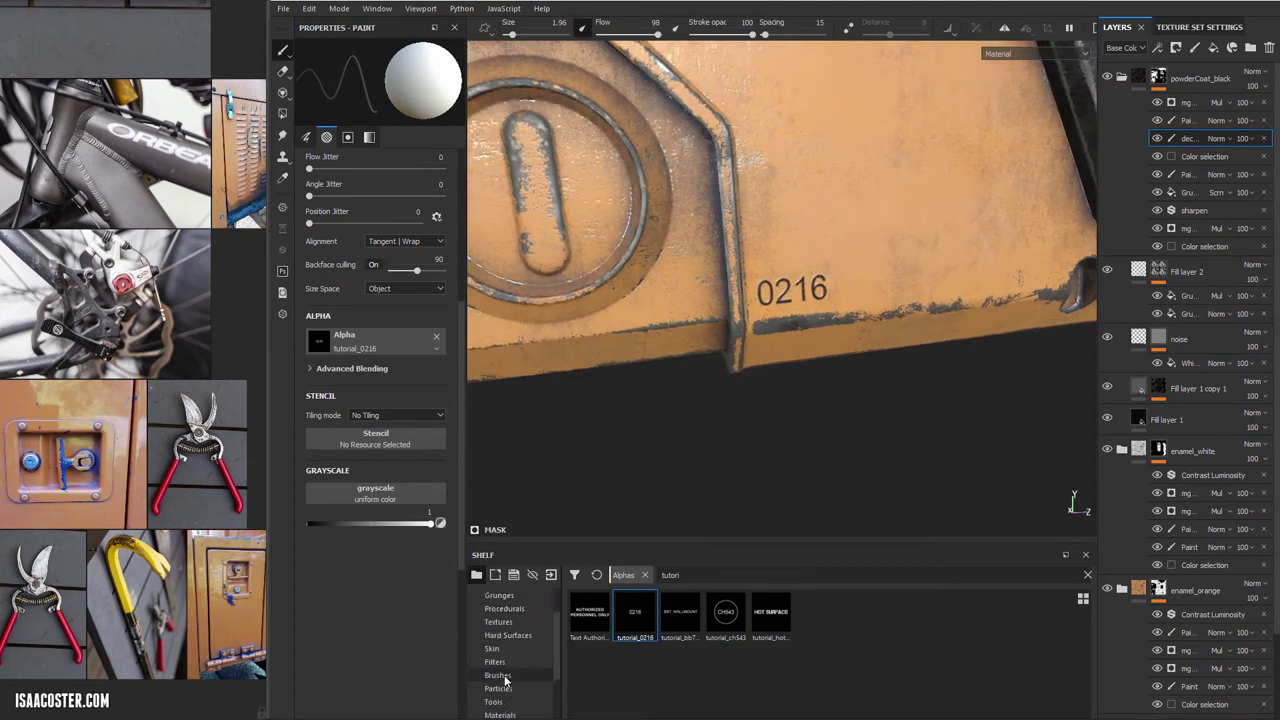
click(506, 677)
scroll(830, 660, down, 5)
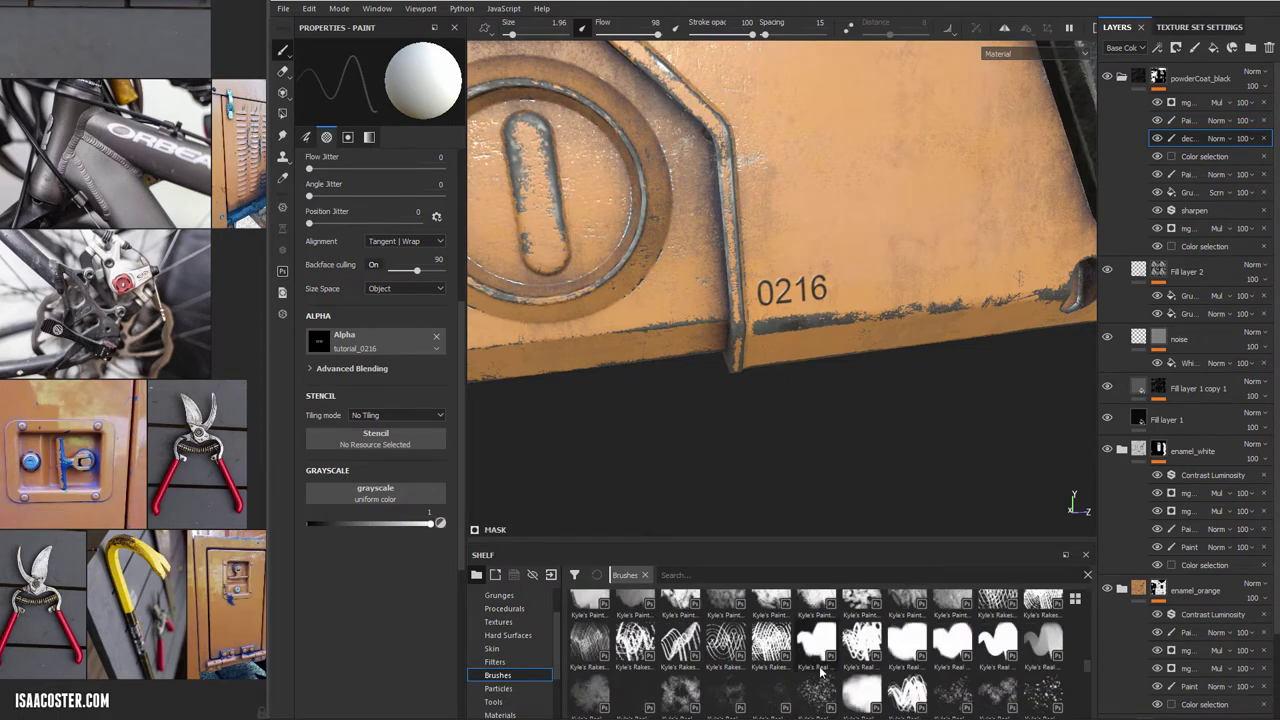
click(665, 575)
text(scr)
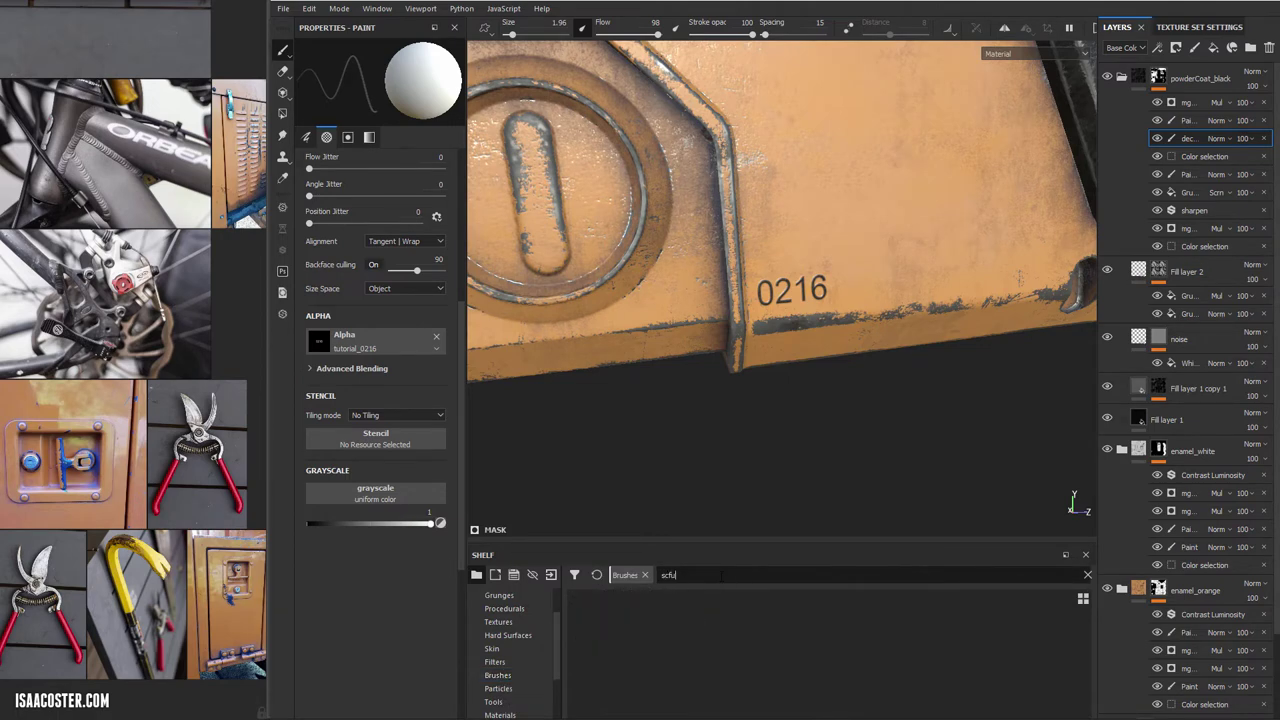
text(atch)
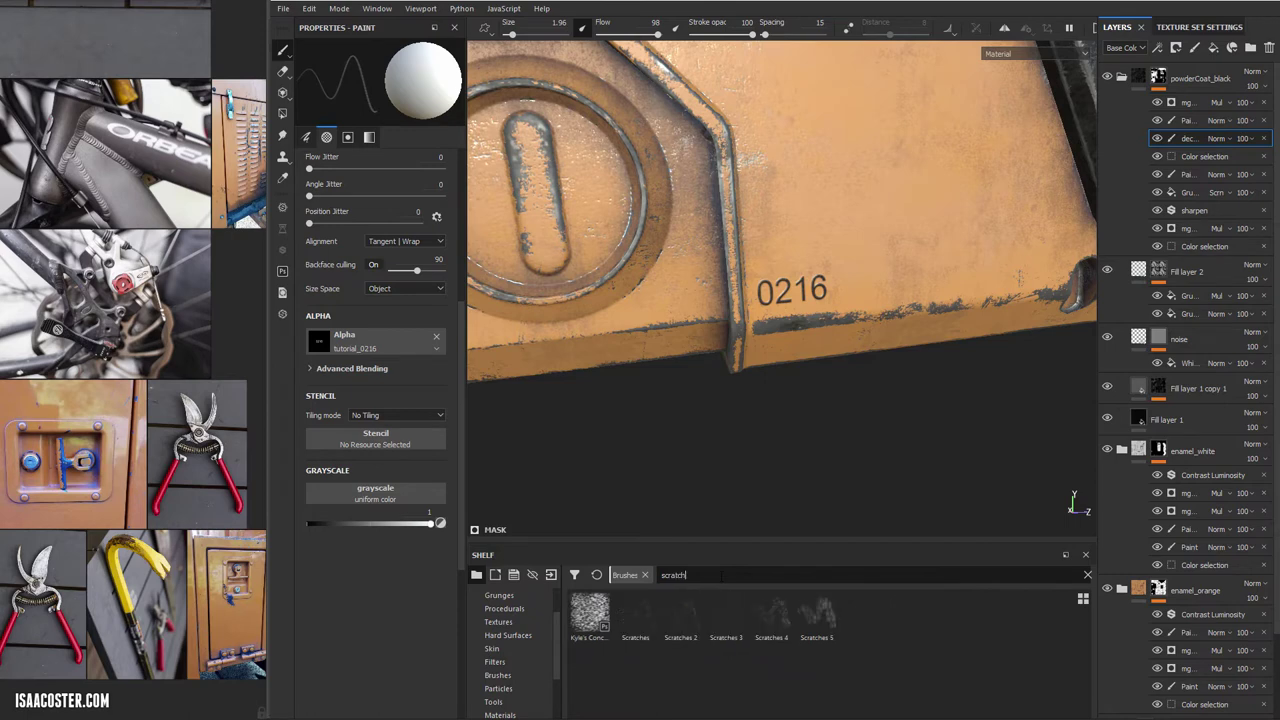
click(638, 612)
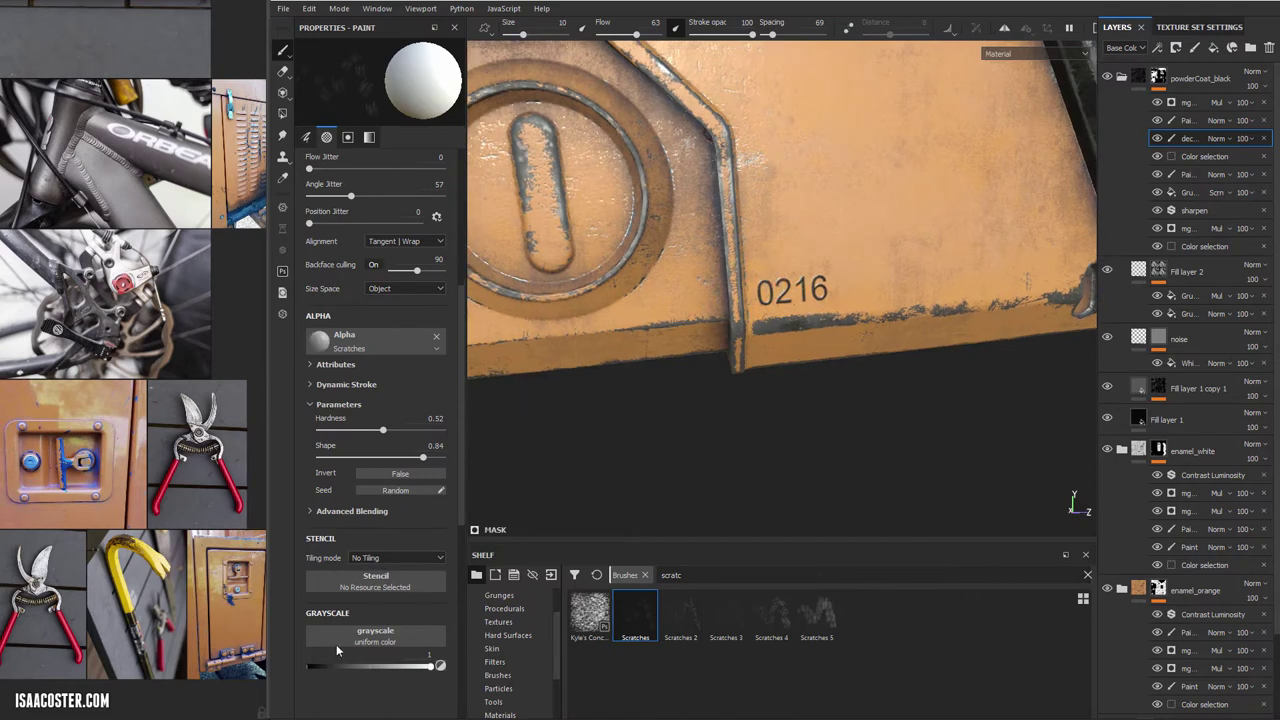
Scratch away parts of the 0216 decal with the Scratches and Scratches 2 brushes at grayscale 0
drag(333, 665, 270, 670)
ctrl+right_drag(802, 290, 760, 290)
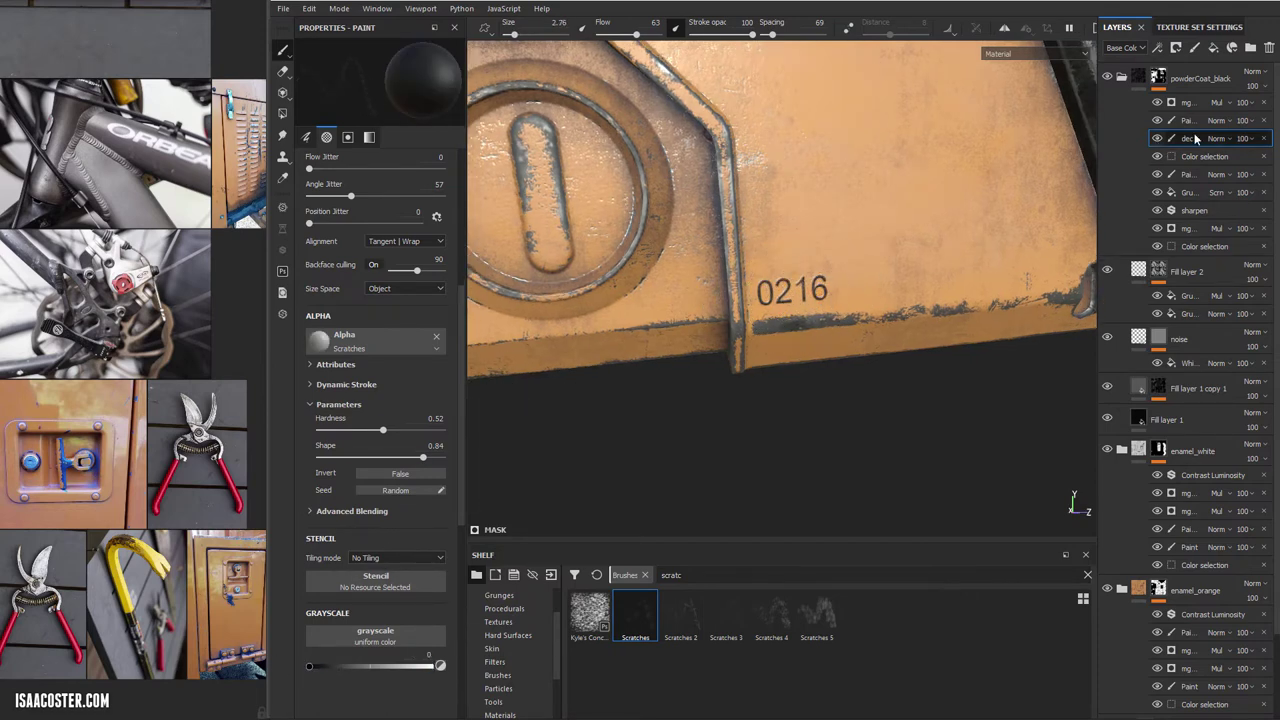
alt+drag(885, 193, 945, 190)
scroll(846, 275, down, 3)
scroll(830, 285, up, 8)
ctrl+right_drag(852, 220, 876, 220)
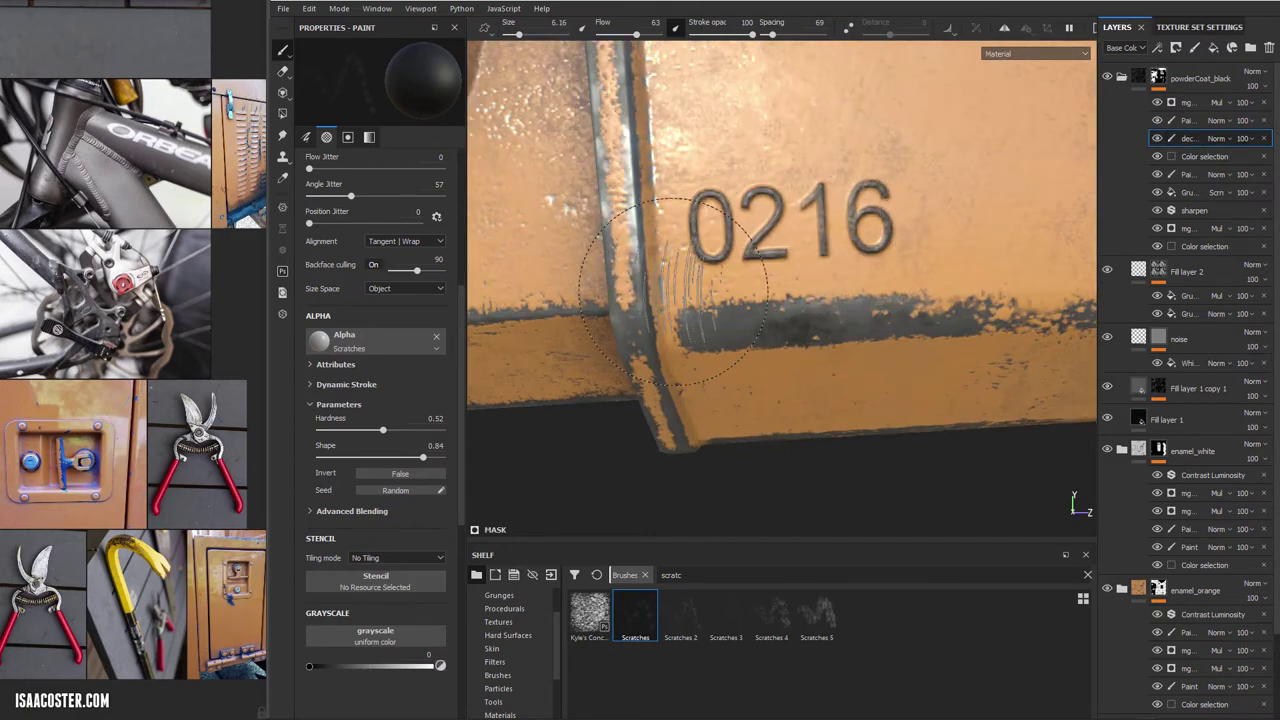
click(695, 612)
ctrl+right_drag(813, 215, 836, 215)
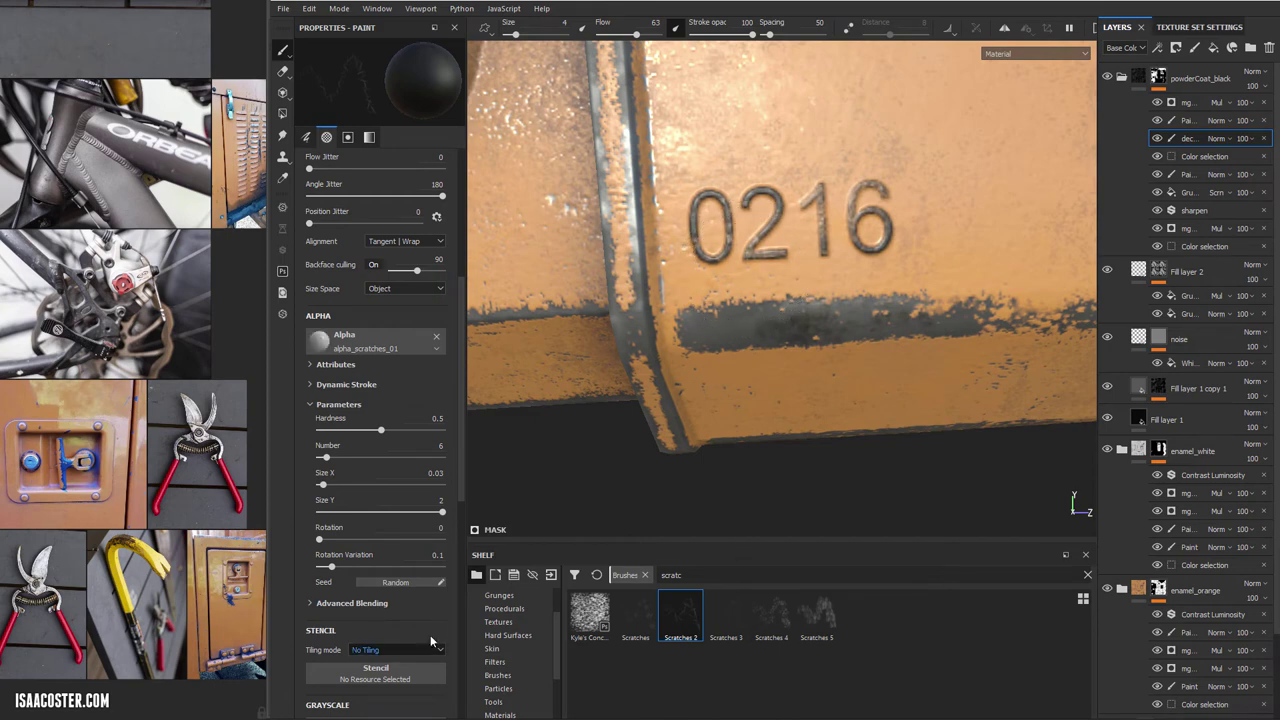
Chip small bits off the 0216 decal with the Basic Hard brush at size 0.35, hardness 0.93 and grayscale 0
scroll(537, 630, up, 2)
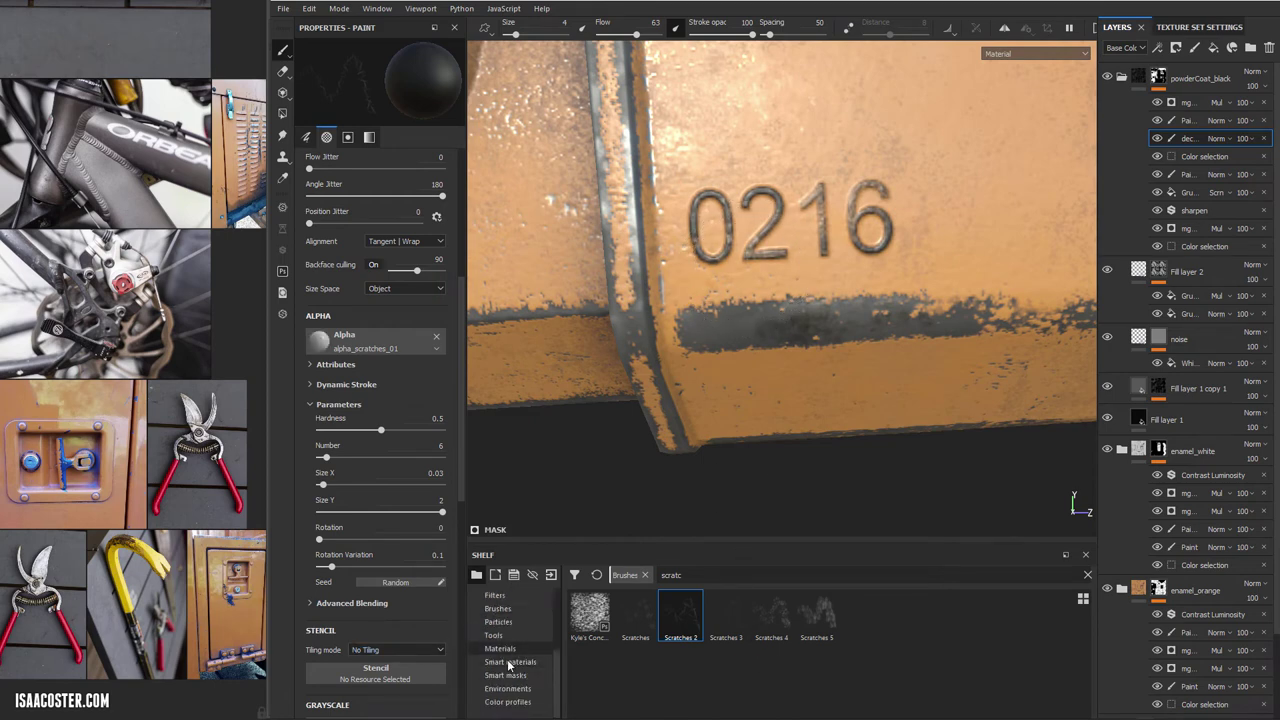
scroll(520, 665, up, 3)
scroll(508, 681, down, 3)
click(498, 675)
click(995, 612)
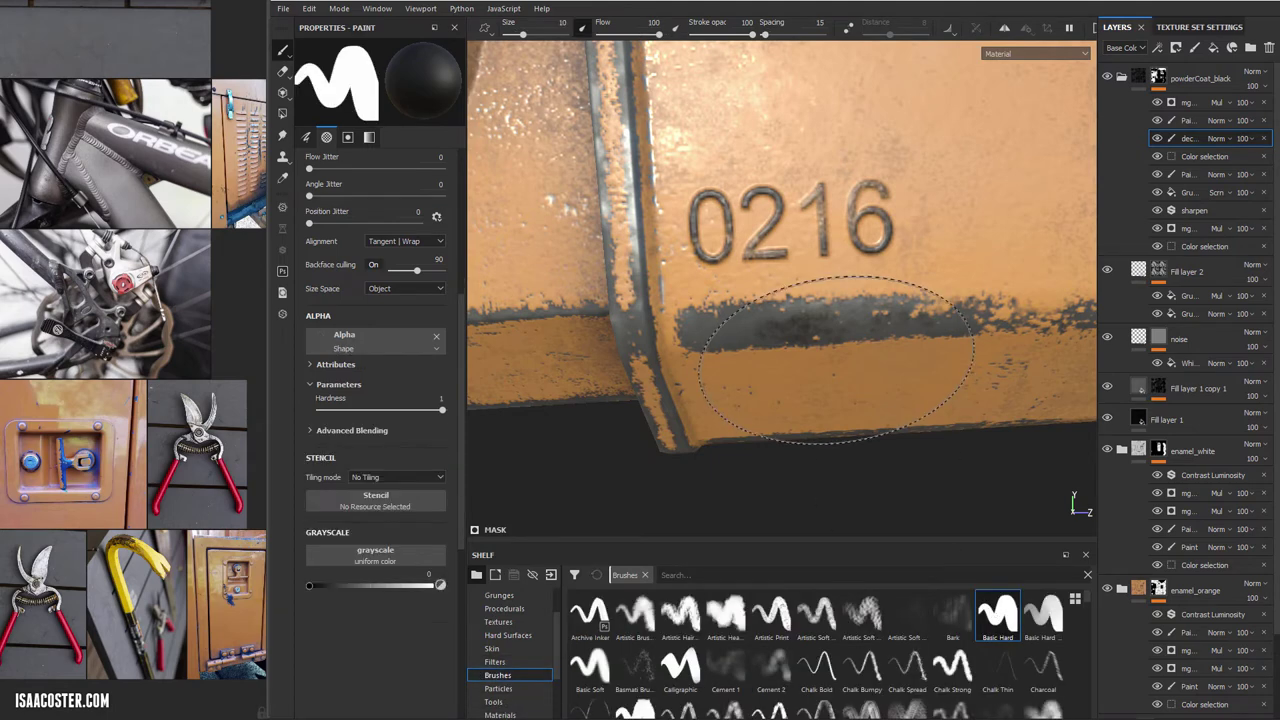
key(ctrl)
ctrl+right_drag(845, 265, 846, 265)
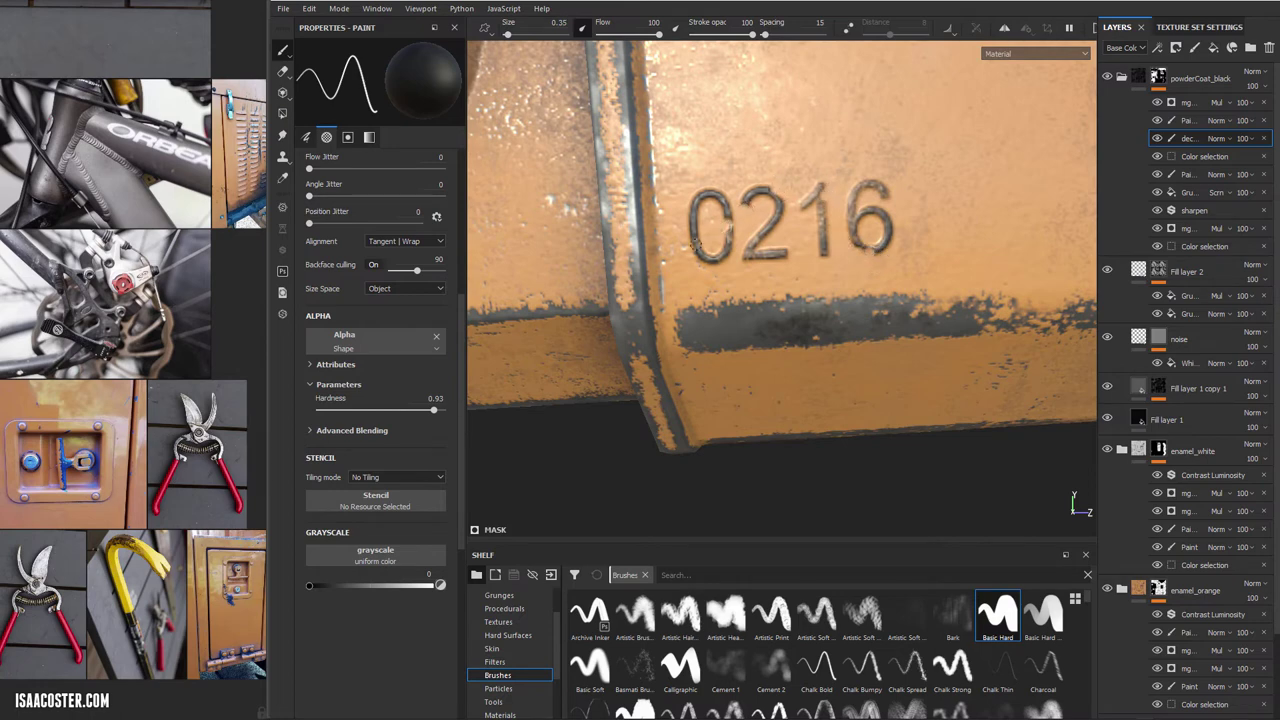
Erase the whole 0216 decal on the opposite side of the orange body with the Basic Hard brush at size 8.51 and hardness 0.94
alt+drag(614, 224, 900, 320)
alt+right_drag(900, 320, 698, 297)
alt+drag(698, 297, 800, 300)
shift+right_drag(800, 300, 745, 303)
alt+drag(715, 303, 692, 268)
alt+right_drag(692, 268, 857, 503)
alt+drag(857, 503, 780, 420)
alt+right_drag(640, 270, 696, 322)
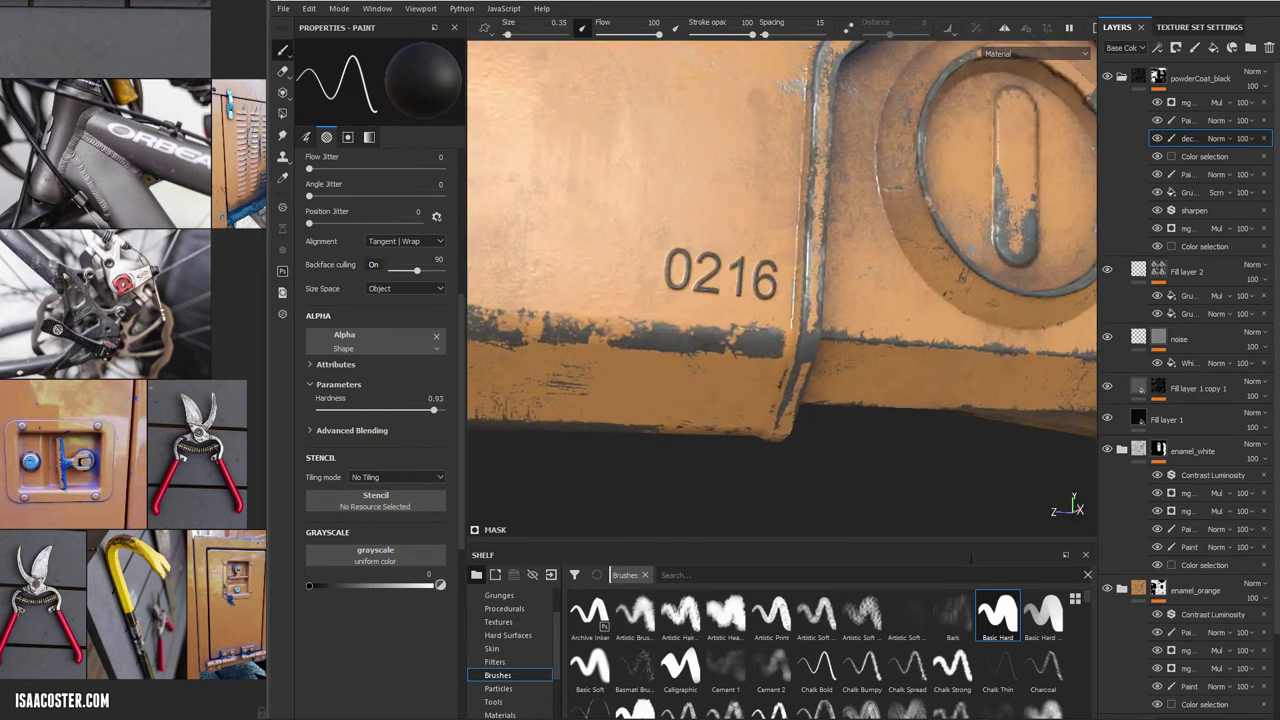
mouse_move(696, 322)
alt+mouse_down()
mouse_move(689, 277)
mouse_move(660, 290)
alt+mouse_up()
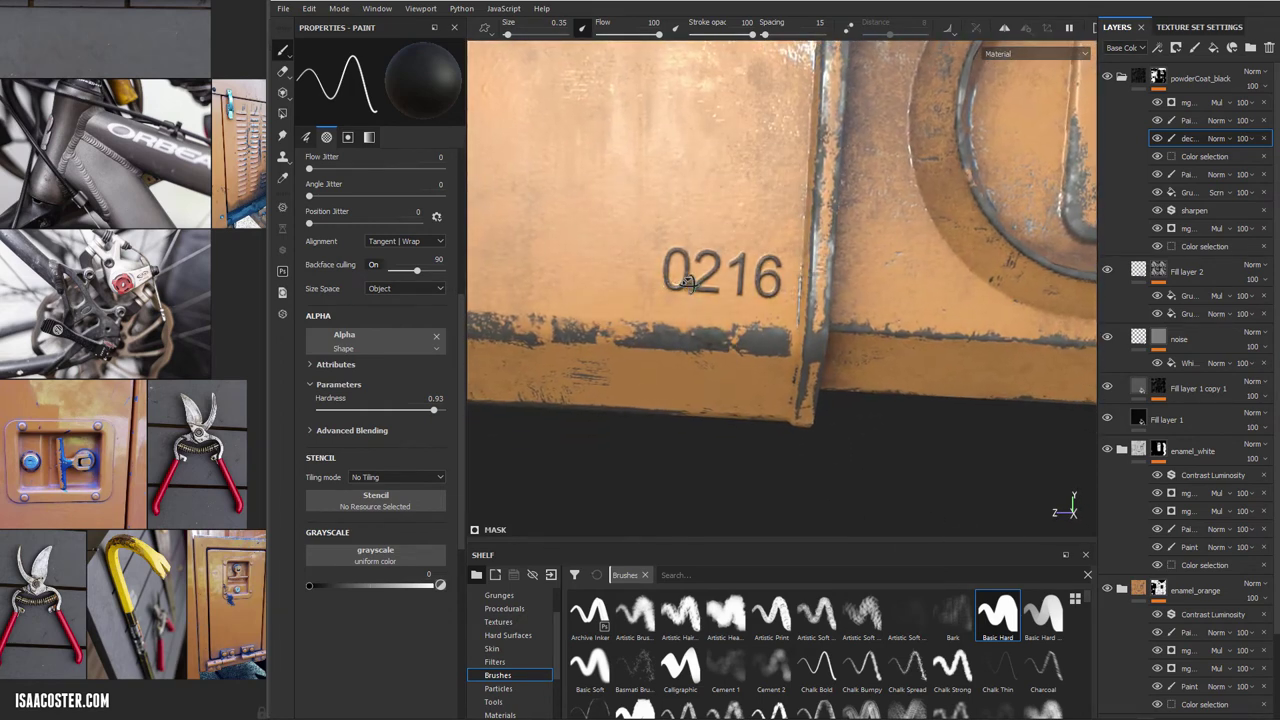
ctrl+right_drag(693, 286, 775, 286)
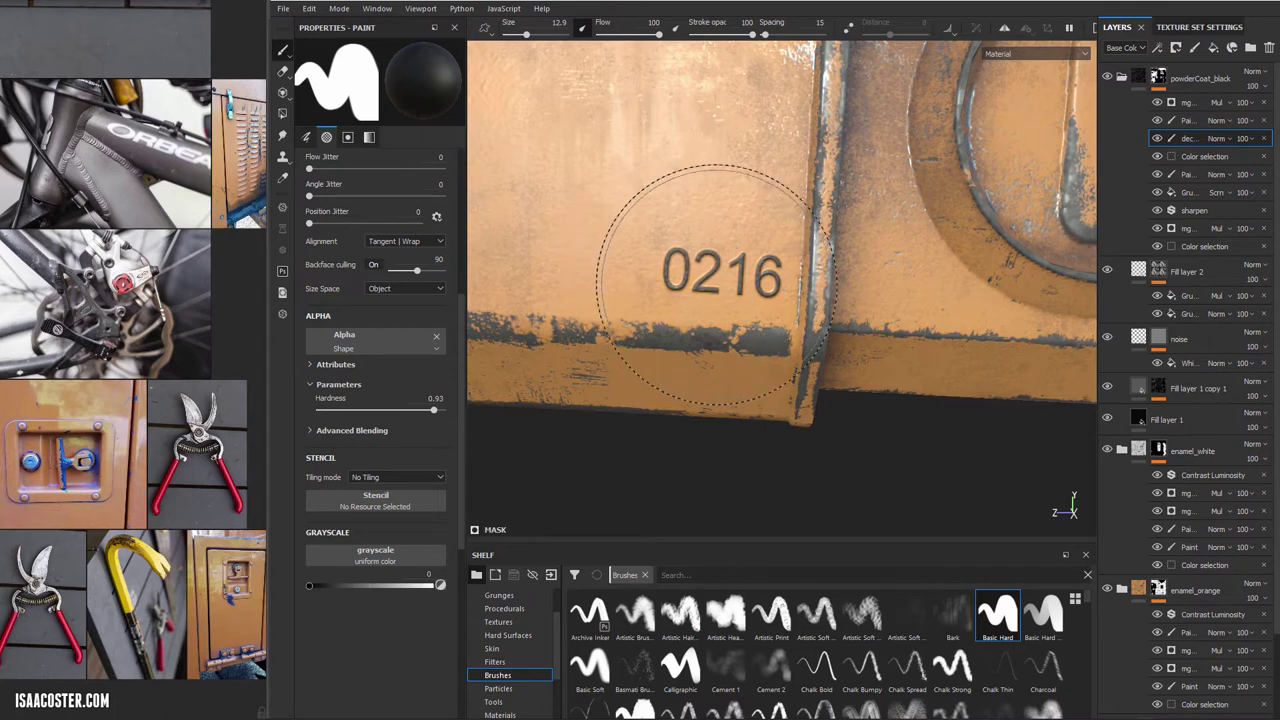
mouse_move(733, 279)
alt+mouse_down()
mouse_move(704, 283)
mouse_move(744, 316)
alt+mouse_up()
ctrl+right_drag(750, 322, 712, 320)
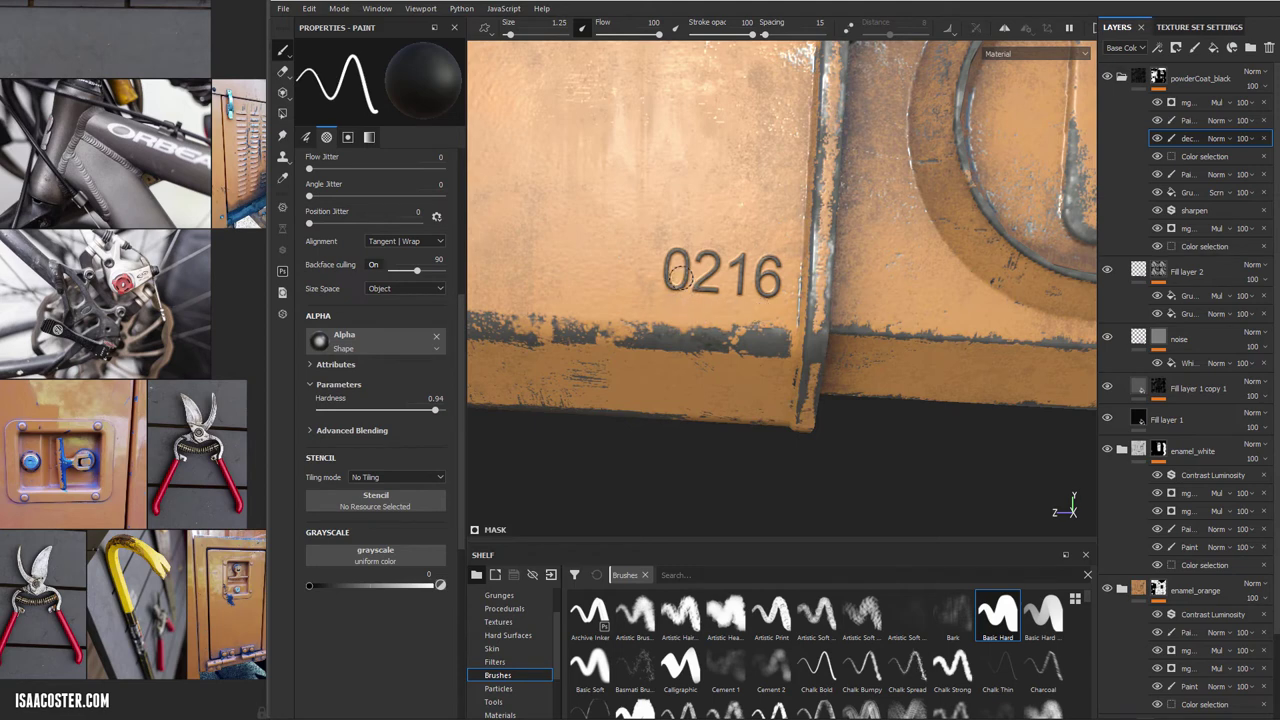
ctrl+right_drag(691, 266, 722, 264)
drag(700, 257, 731, 266)
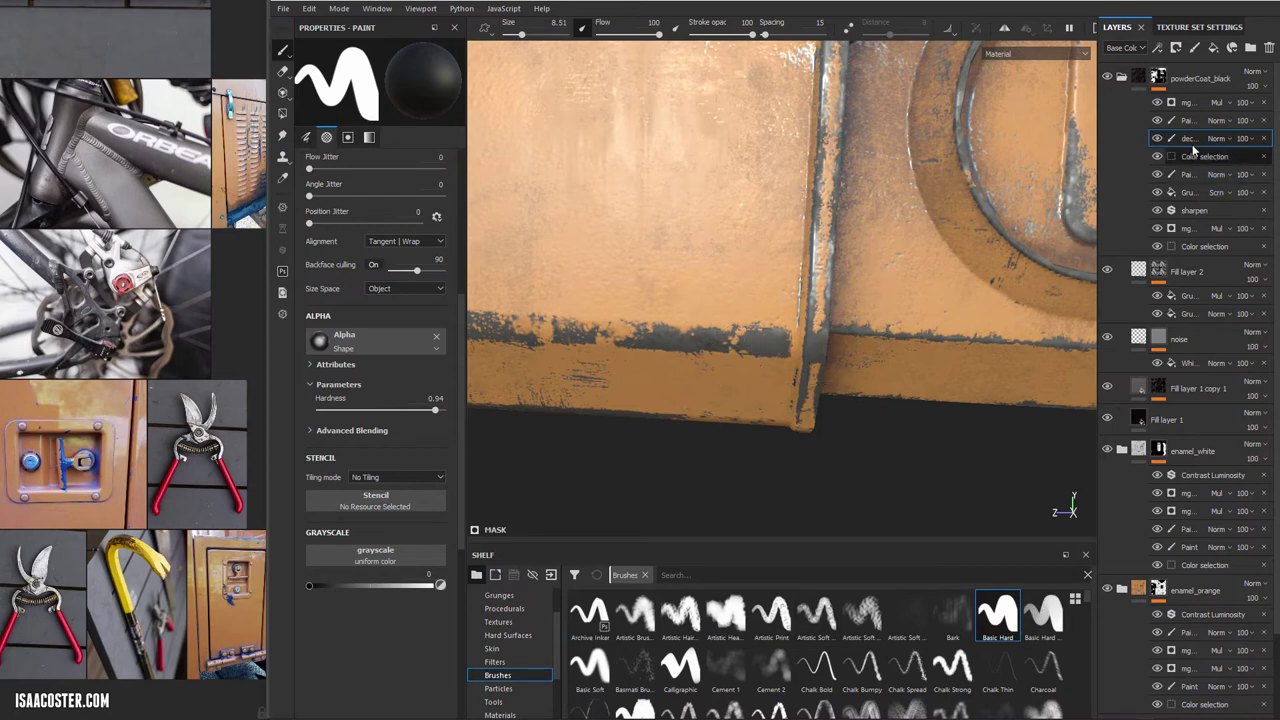
Search the alphas for sign and load Sign Electrical as the brush alpha
click(688, 575)
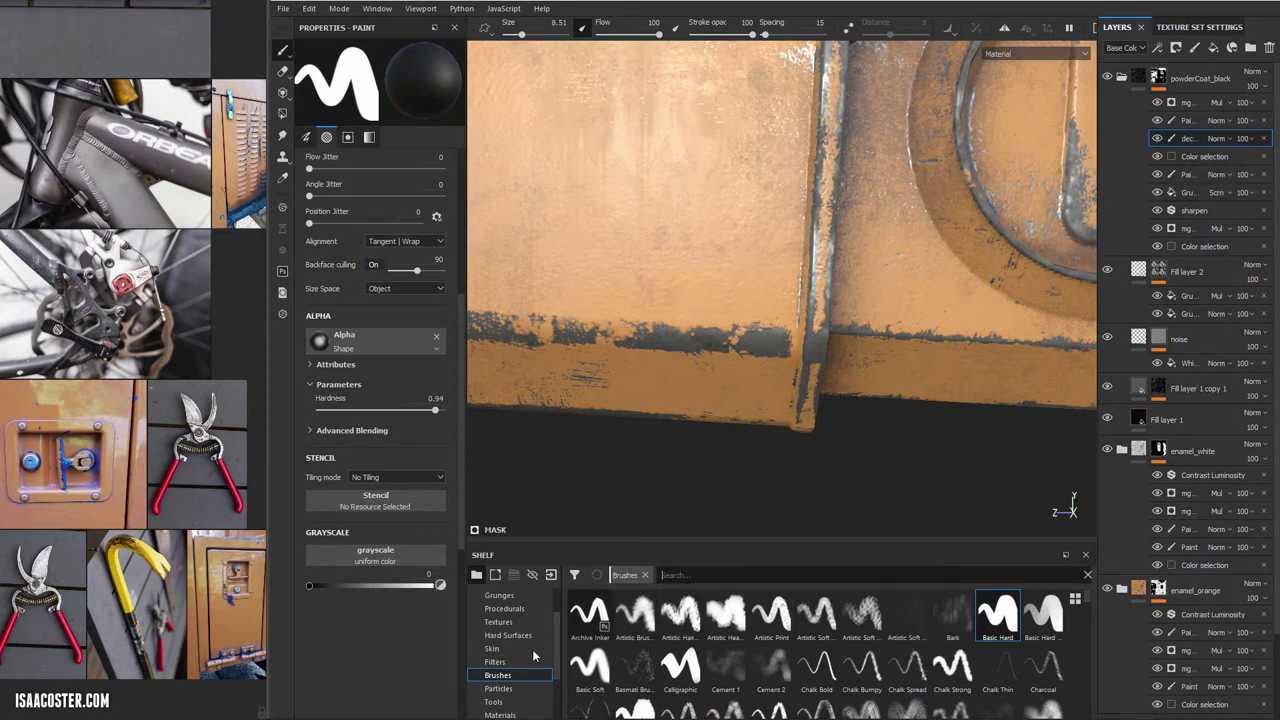
scroll(510, 640, up, 3)
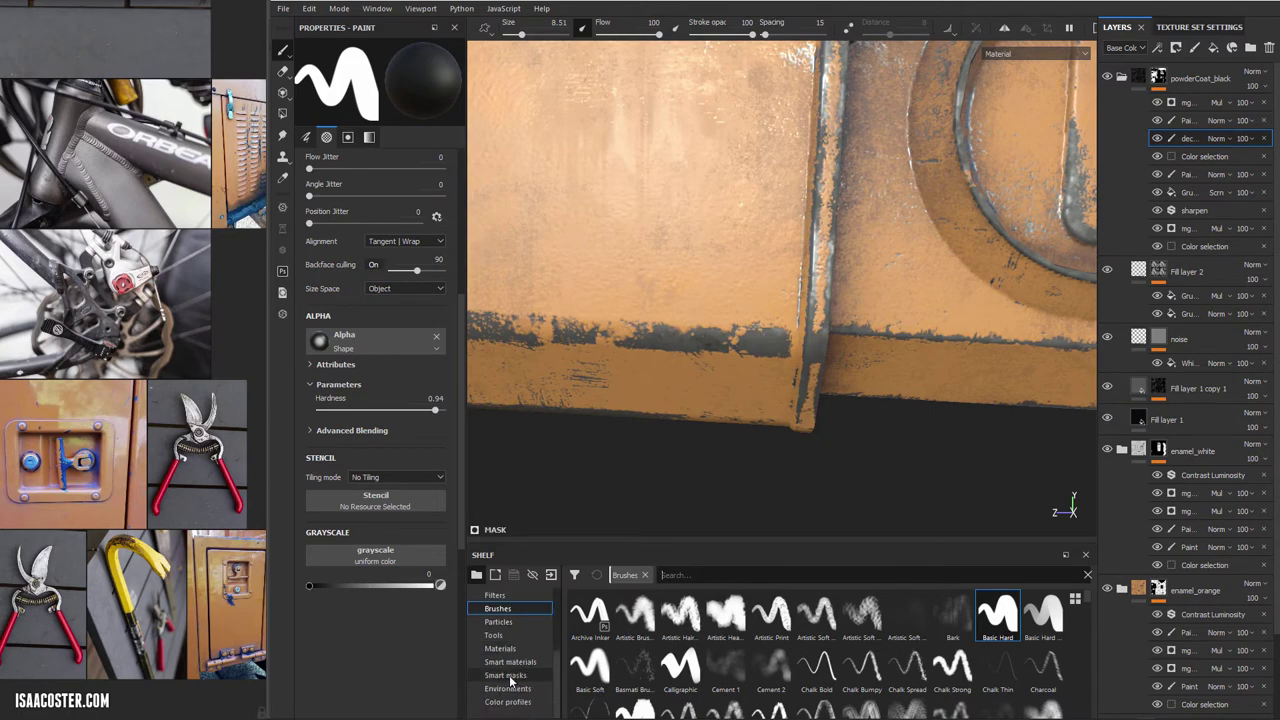
click(496, 622)
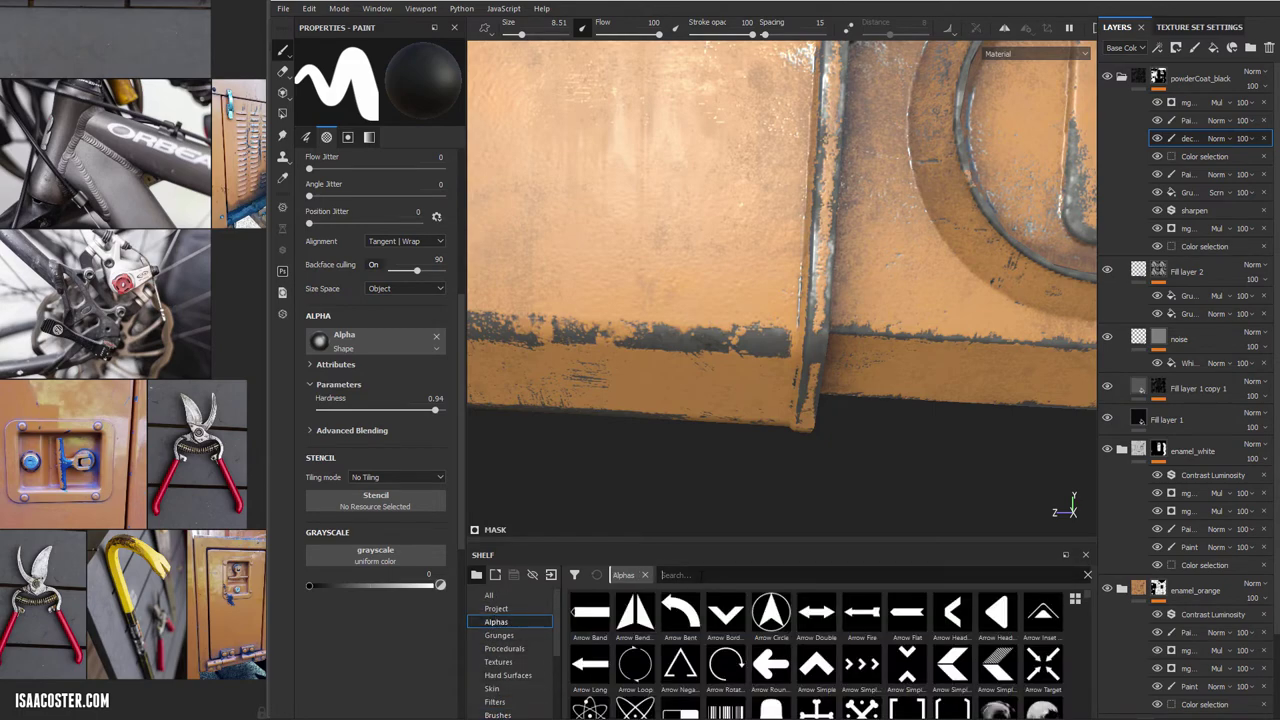
click(688, 575)
text(signs)
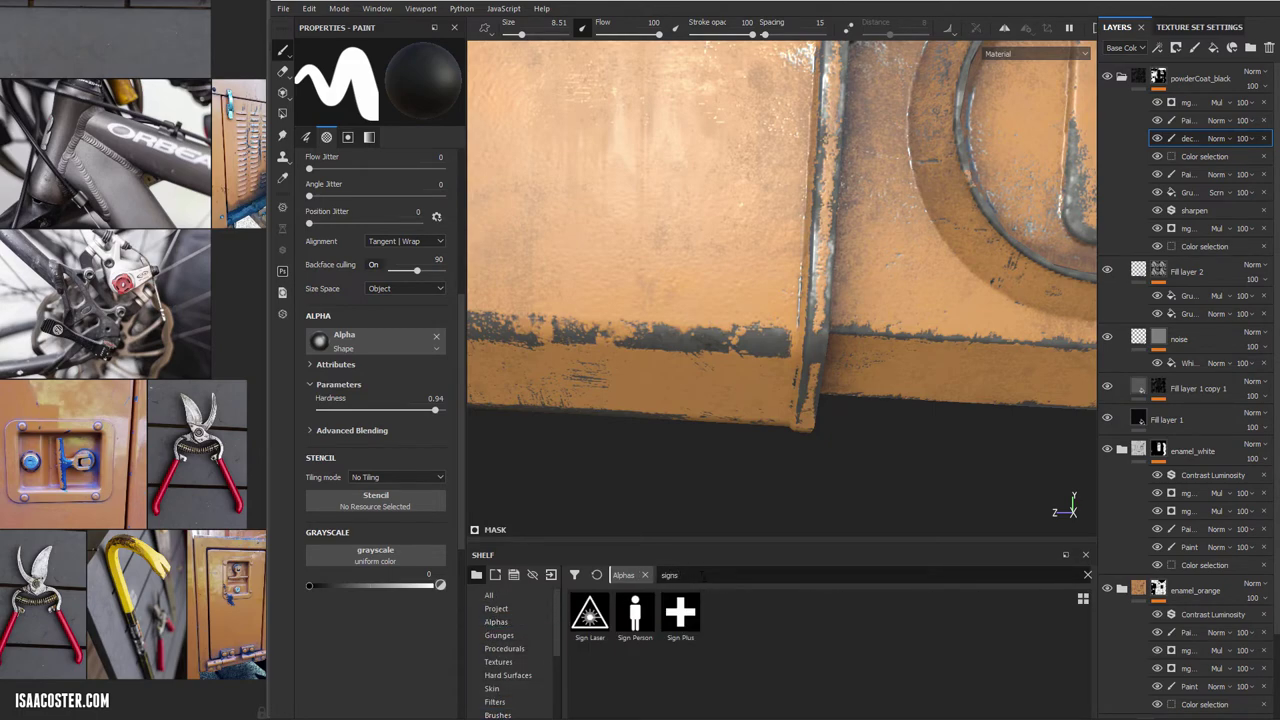
key(BackSpace)
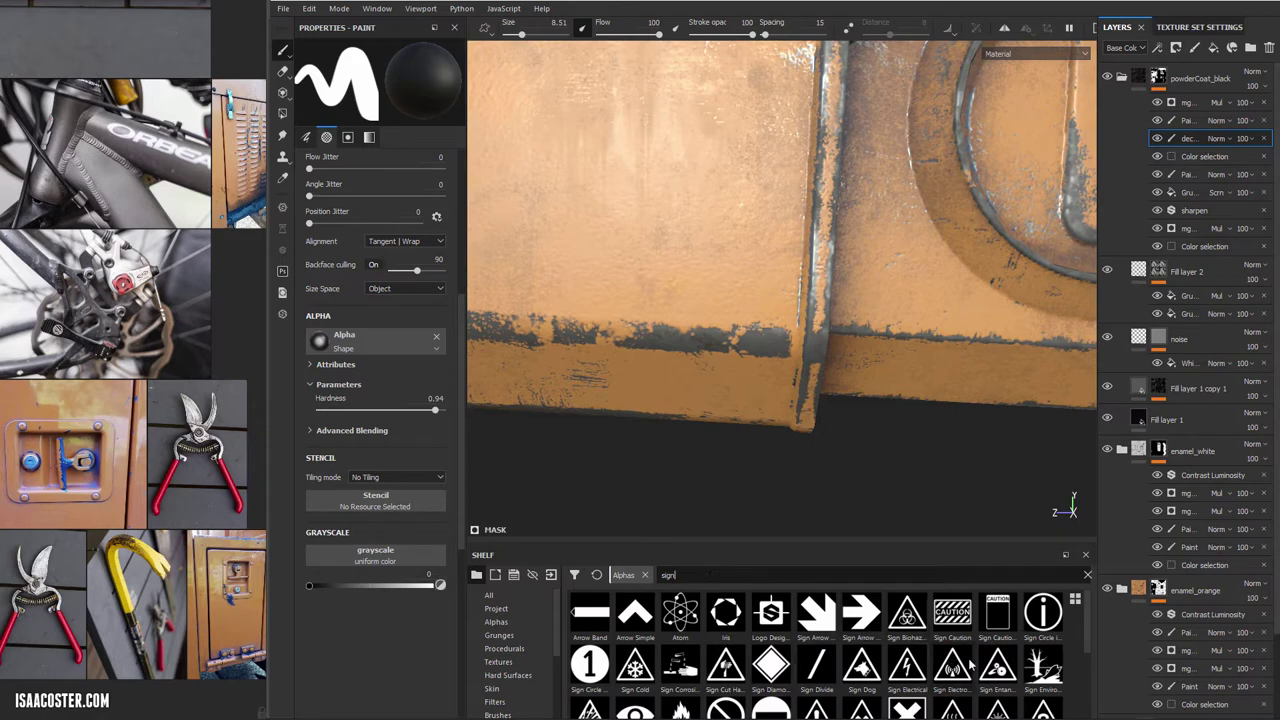
click(907, 665)
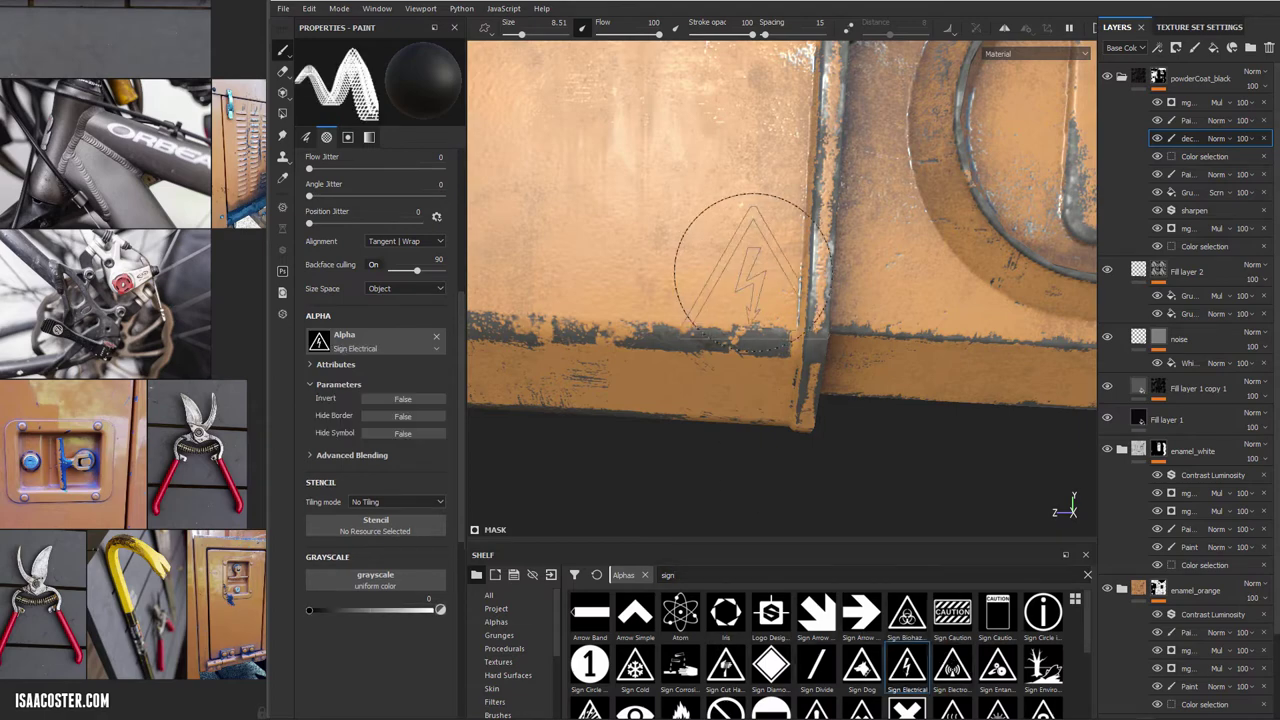
Stamp the electrical sign between the two upper screws of the white vent panel, using brush size 6.15 and grayscale 1
mouse_move(686, 229)
alt+mouse_down()
mouse_move(585, 135)
mouse_move(623, 214)
mouse_move(689, 223)
alt+mouse_up()
scroll(706, 231, up, 2)
scroll(709, 236, down, 1)
scroll(704, 233, down, 3)
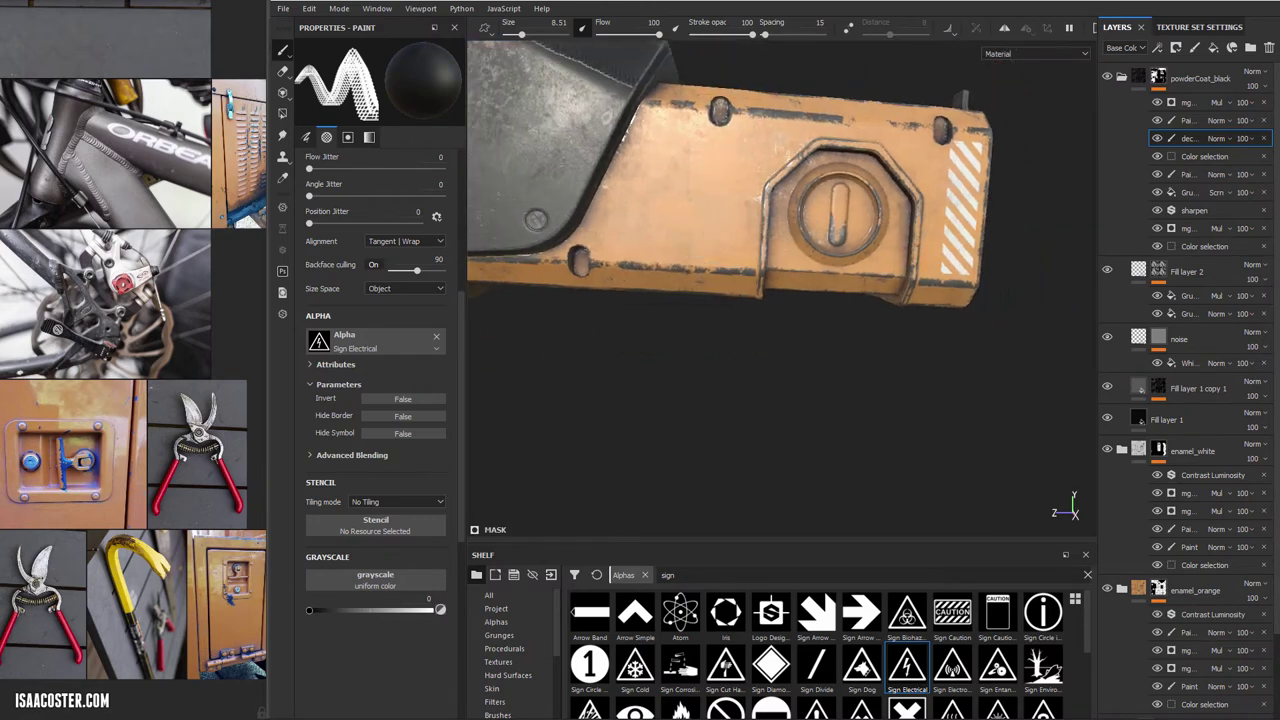
alt+middle_drag(705, 237, 817, 256)
alt+drag(817, 256, 769, 210)
shift+right_drag(770, 211, 788, 194)
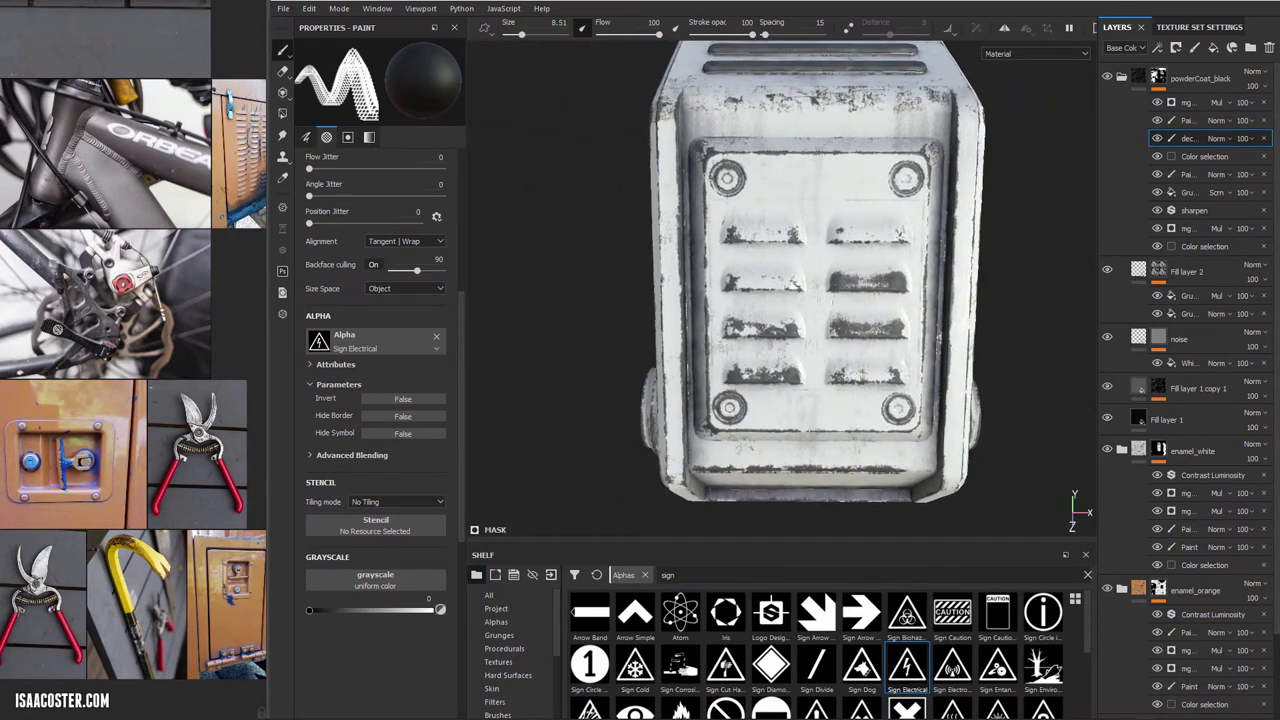
scroll(791, 198, up, 3)
alt+drag(797, 228, 760, 300)
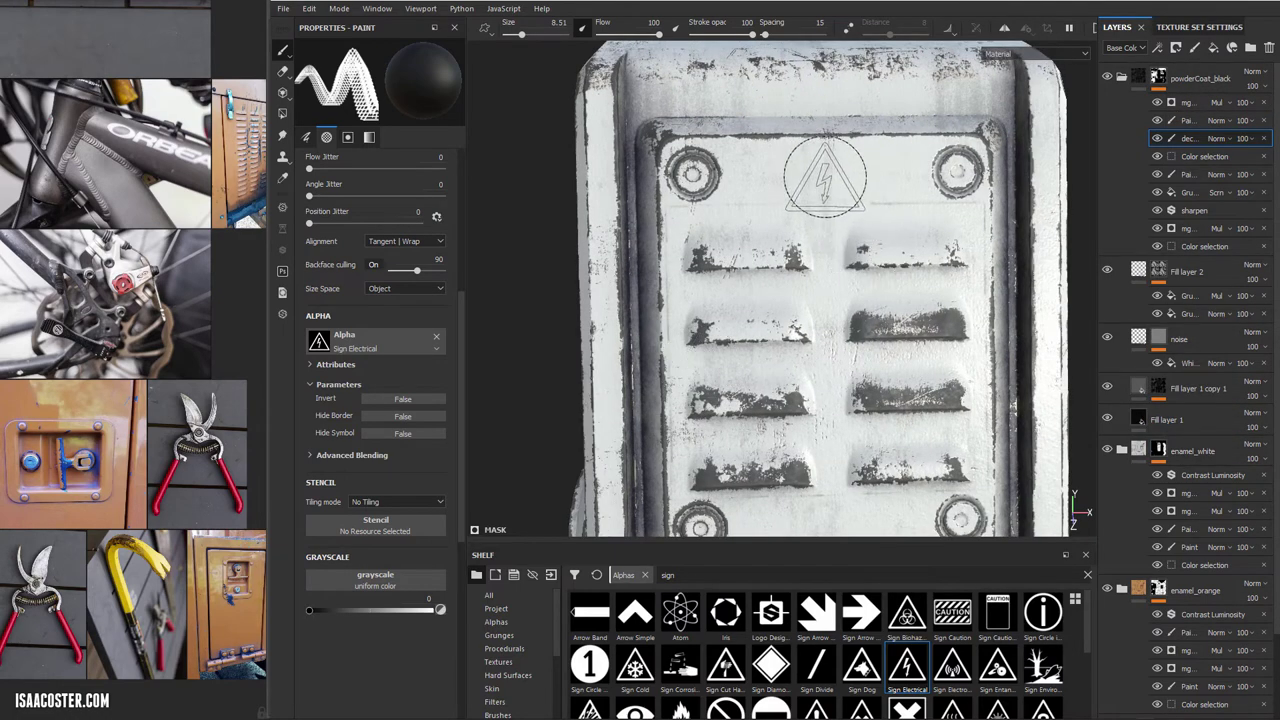
mouse_move(825, 178)
alt+right_down()
mouse_move(829, 200)
mouse_move(817, 189)
alt+right_up()
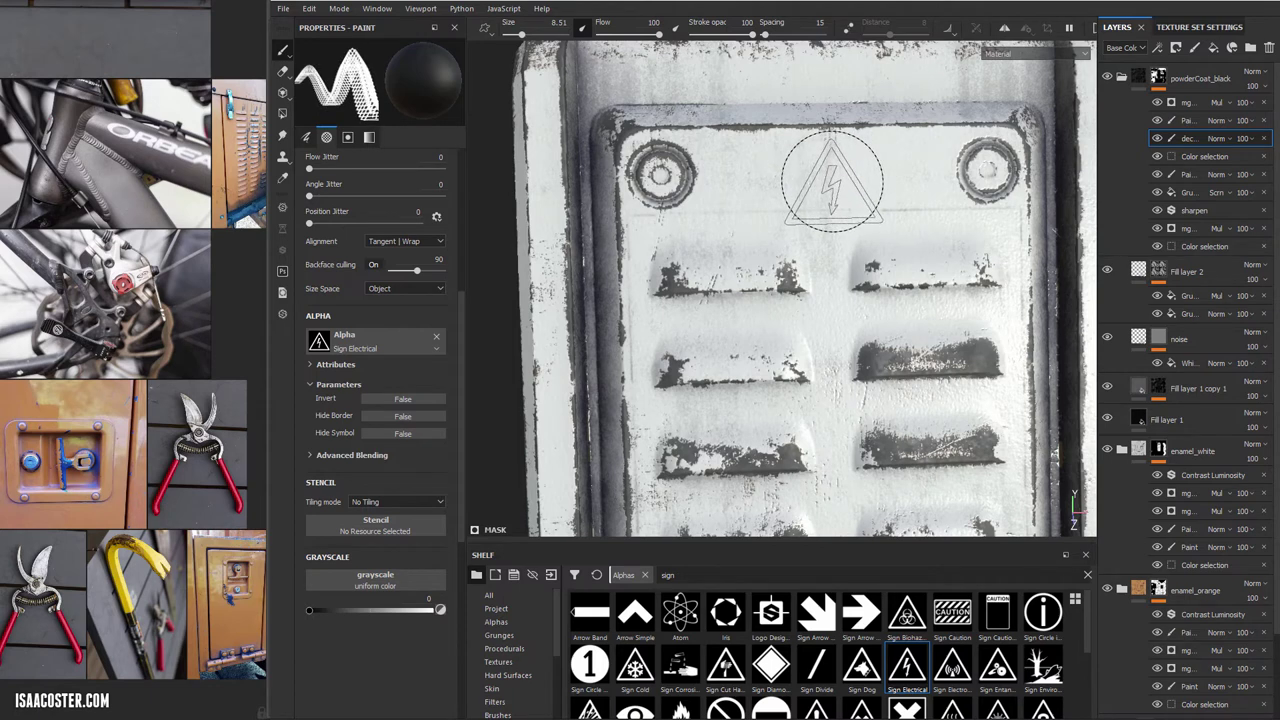
key(bracketleft)
key([)
key([)
key([)
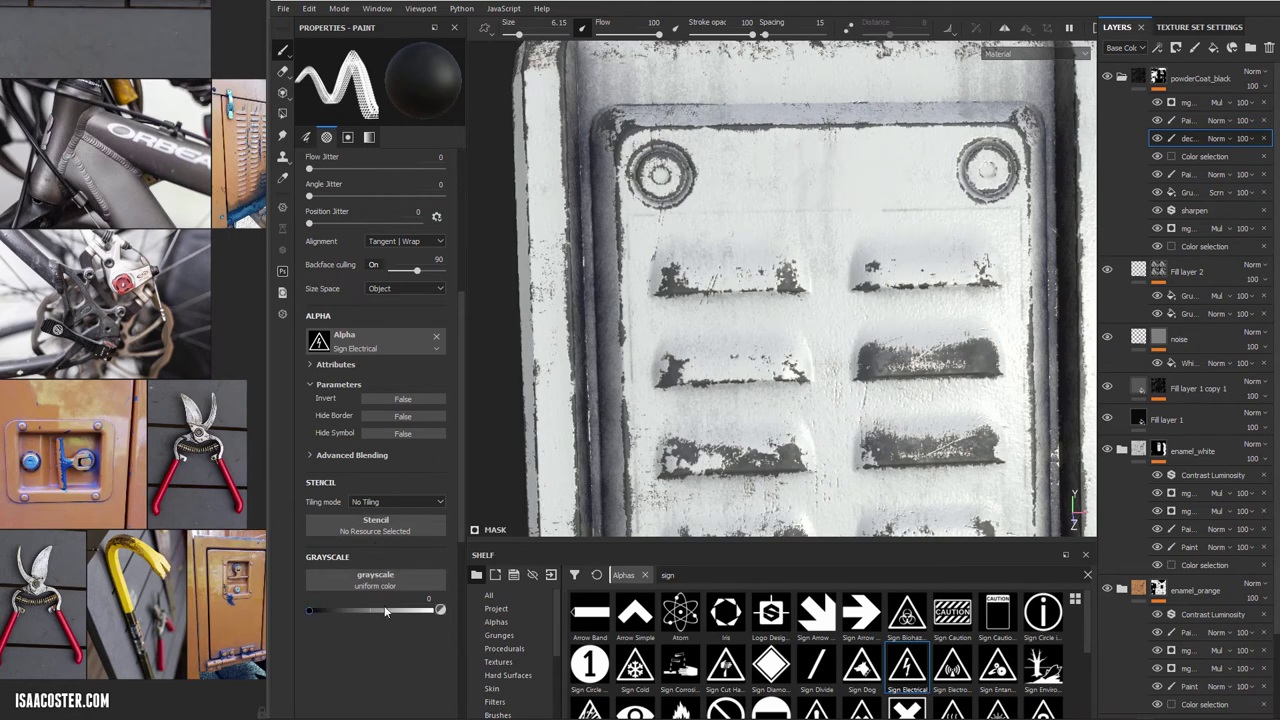
drag(385, 609, 501, 612)
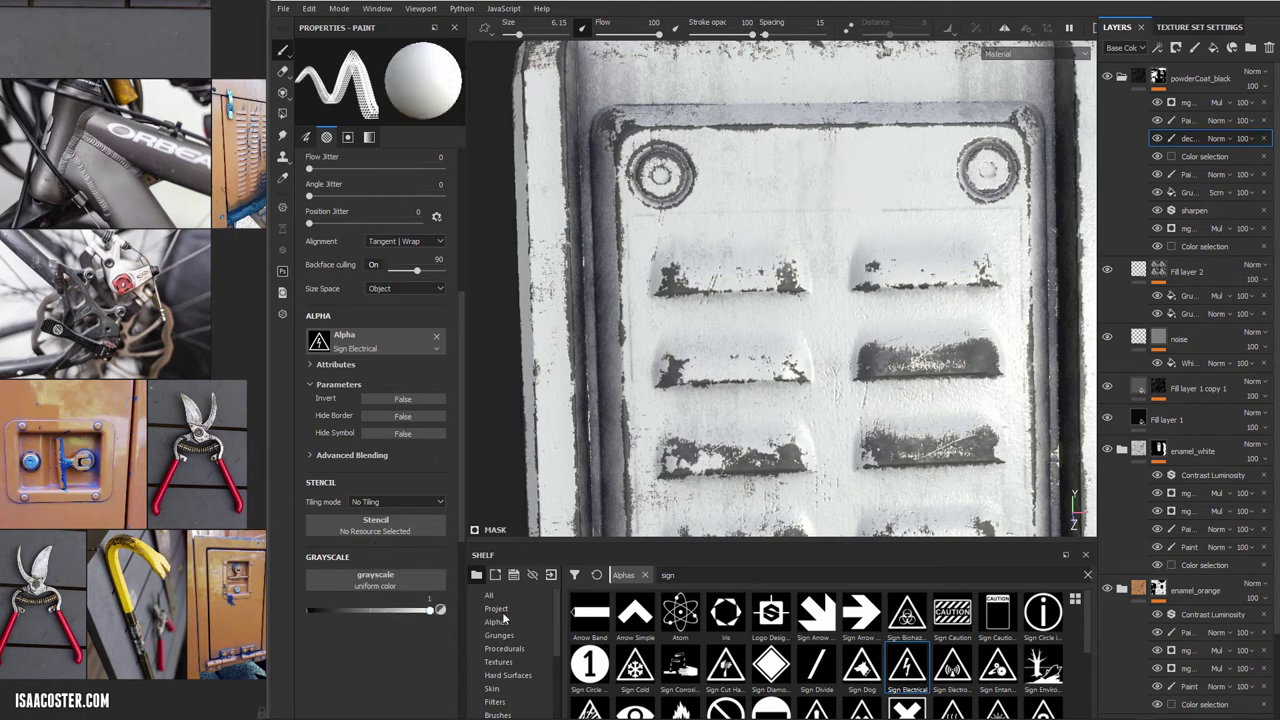
click(830, 167)
mouse_move(794, 366)
alt+mouse_down()
mouse_move(820, 371)
mouse_move(802, 404)
mouse_move(851, 320)
alt+mouse_up()
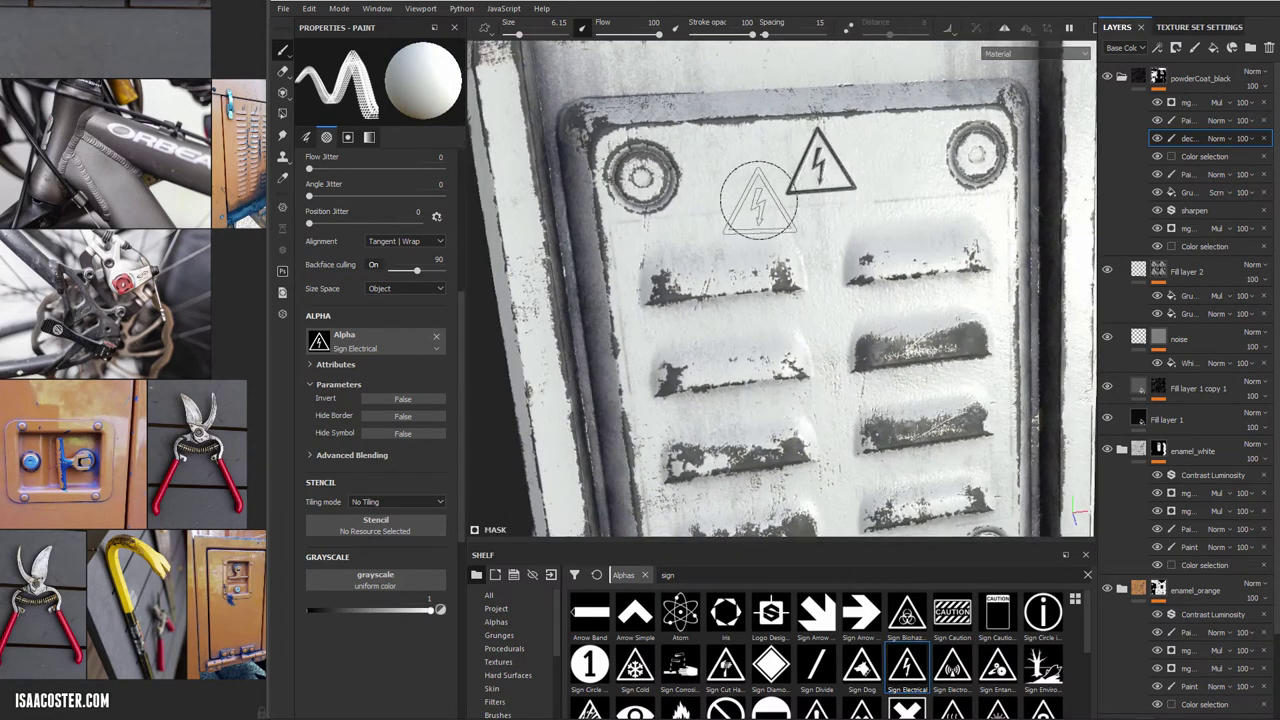
Replace the sign stamp with the Basmati Brush from the shelf brushes, trying Basic Hard first
ctrl+right_drag(759, 201, 728, 282)
scroll(506, 667, down, 3)
click(497, 608)
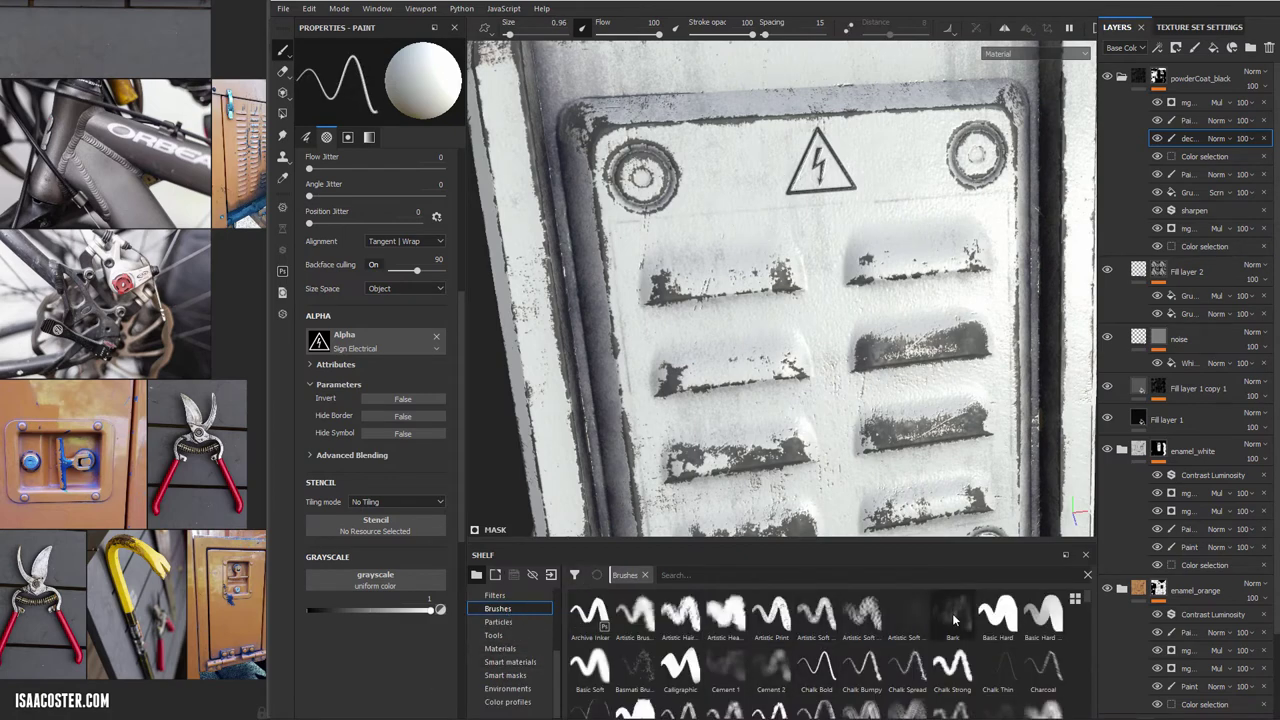
click(997, 612)
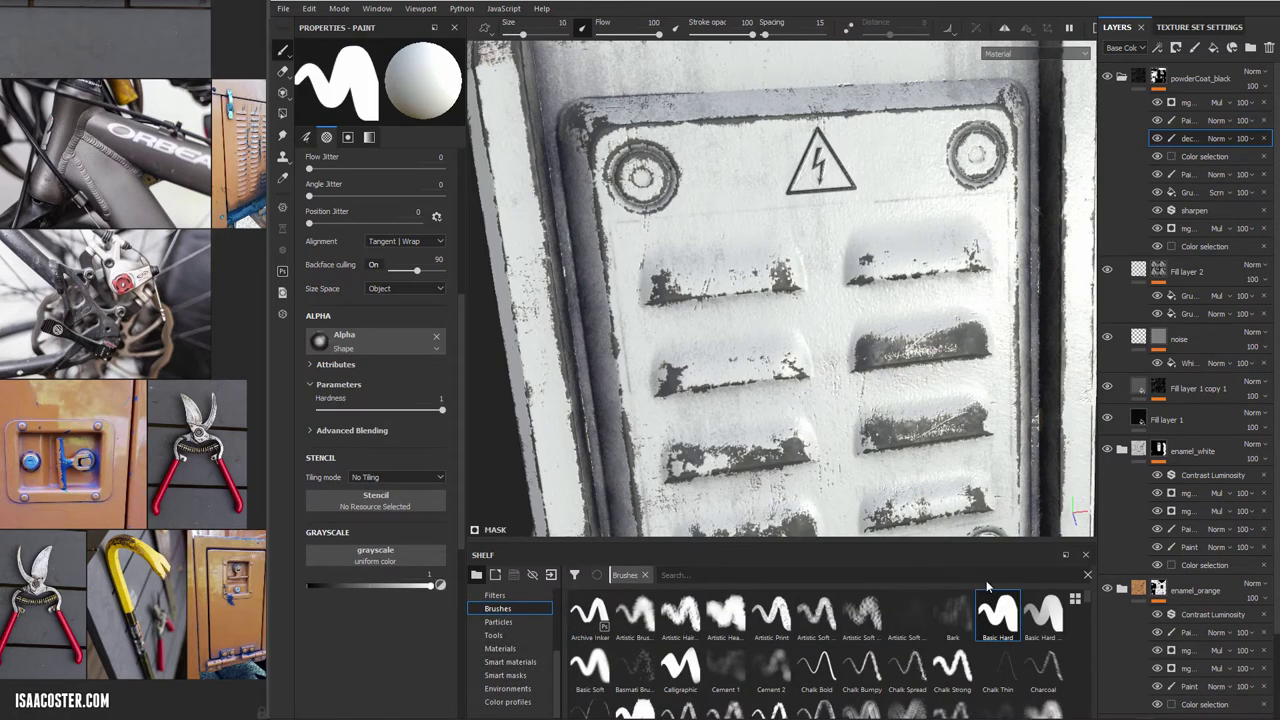
click(635, 665)
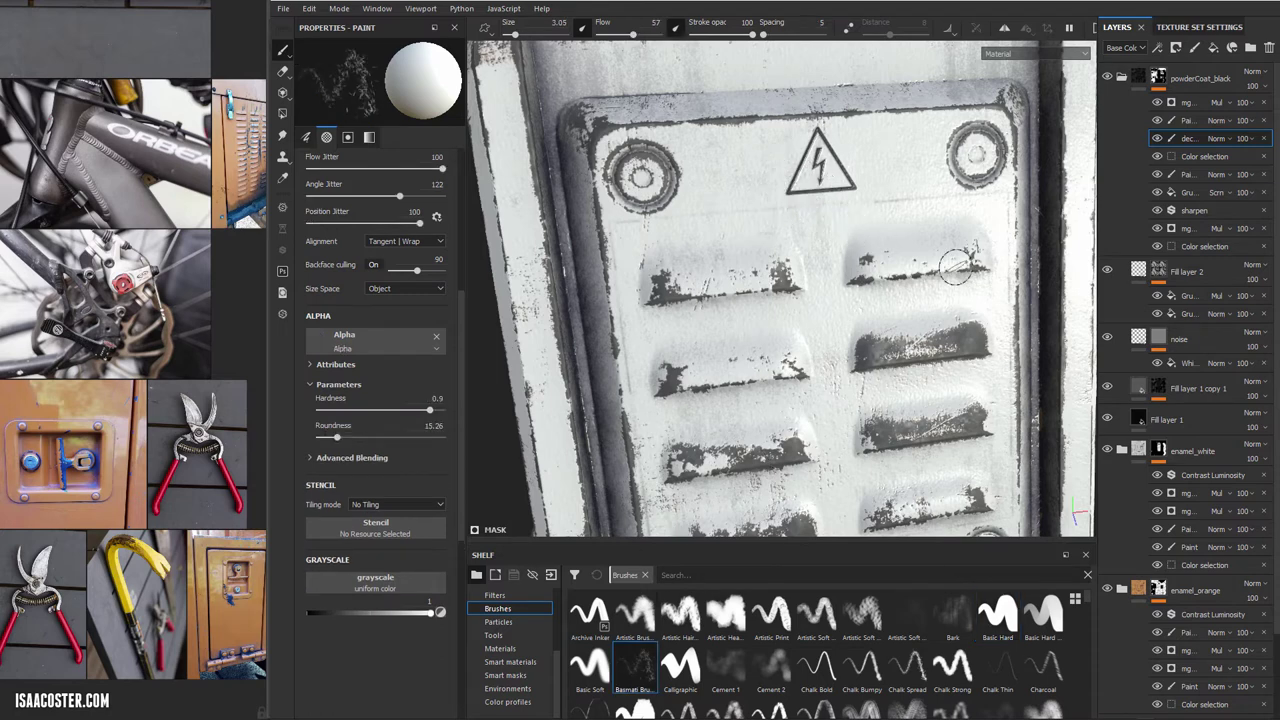
Wear away parts of the electrical sign on the vent panel with the Basmati Brush at size 1.98 and grayscale 0
click(312, 612)
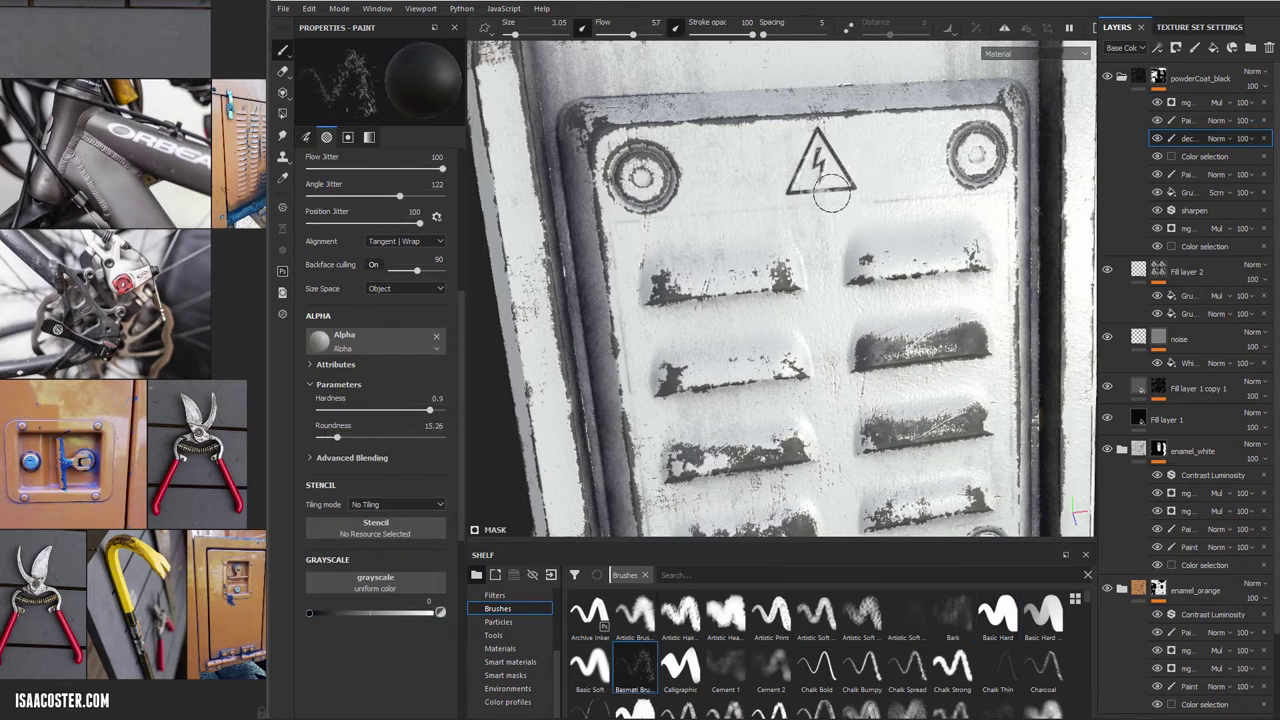
mouse_move(862, 136)
alt+mouse_down()
mouse_move(760, 172)
mouse_move(876, 196)
alt+mouse_up()
alt+right_drag(876, 196, 1006, 448)
ctrl+right_drag(879, 259, 869, 255)
alt+drag(861, 293, 686, 286)
alt+right_drag(960, 384, 878, 304)
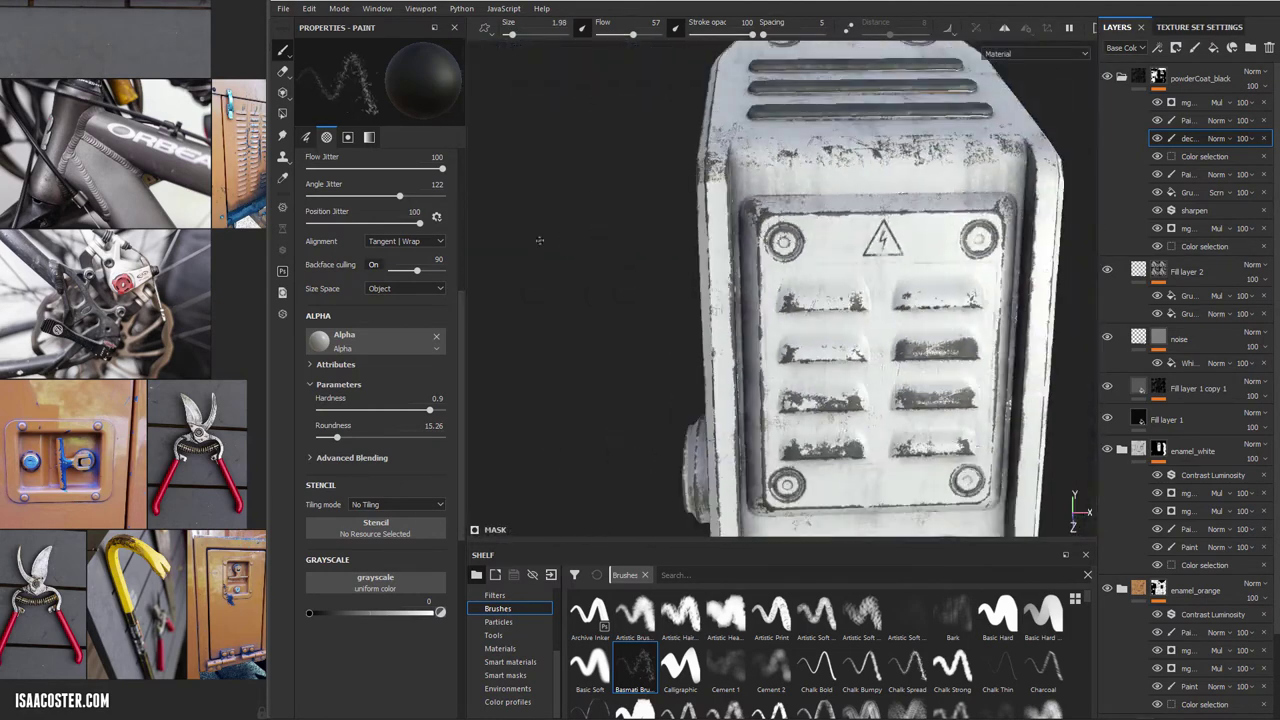
Search the alphas for tut, load tutorial_bb7_wallmount as the brush alpha, and set grayscale to 1
alt+middle_drag(878, 304, 795, 274)
mouse_move(794, 274)
alt+mouse_down()
mouse_move(578, 325)
mouse_move(760, 285)
alt+mouse_up()
alt+middle_drag(760, 285, 752, 337)
alt+right_drag(752, 337, 700, 335)
alt+drag(700, 335, 532, 328)
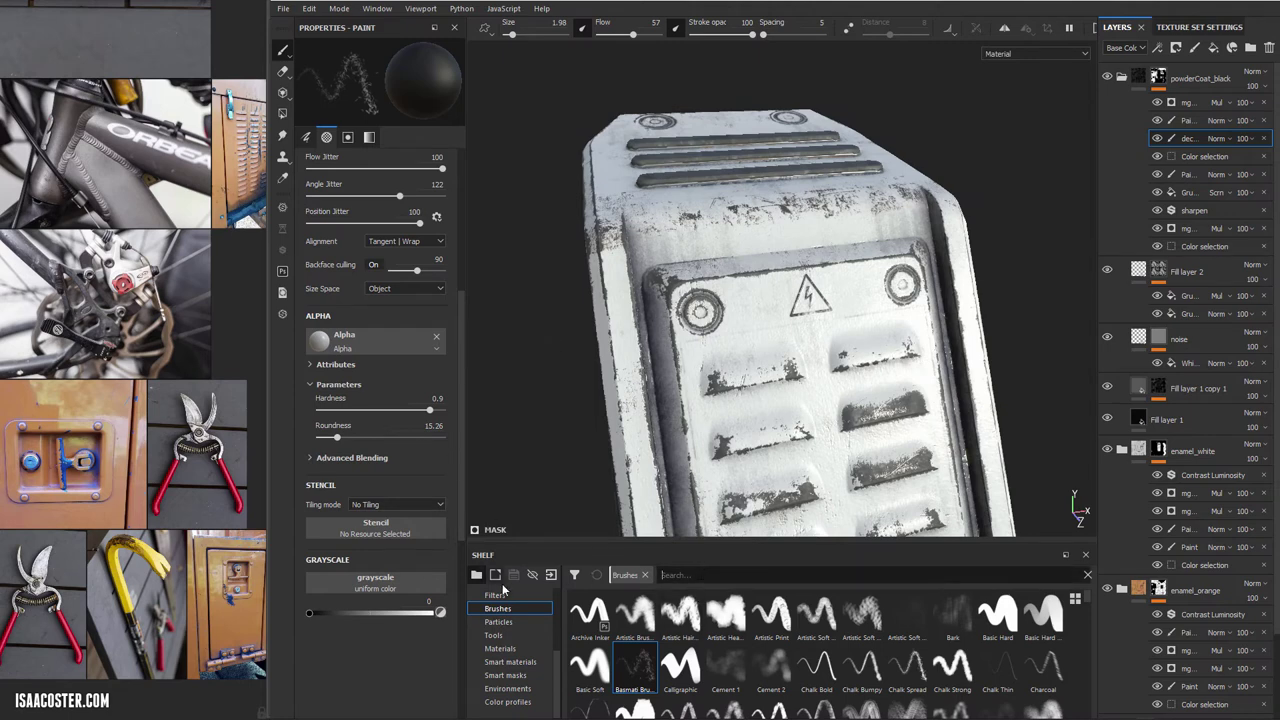
scroll(510, 660, up, 4)
click(505, 621)
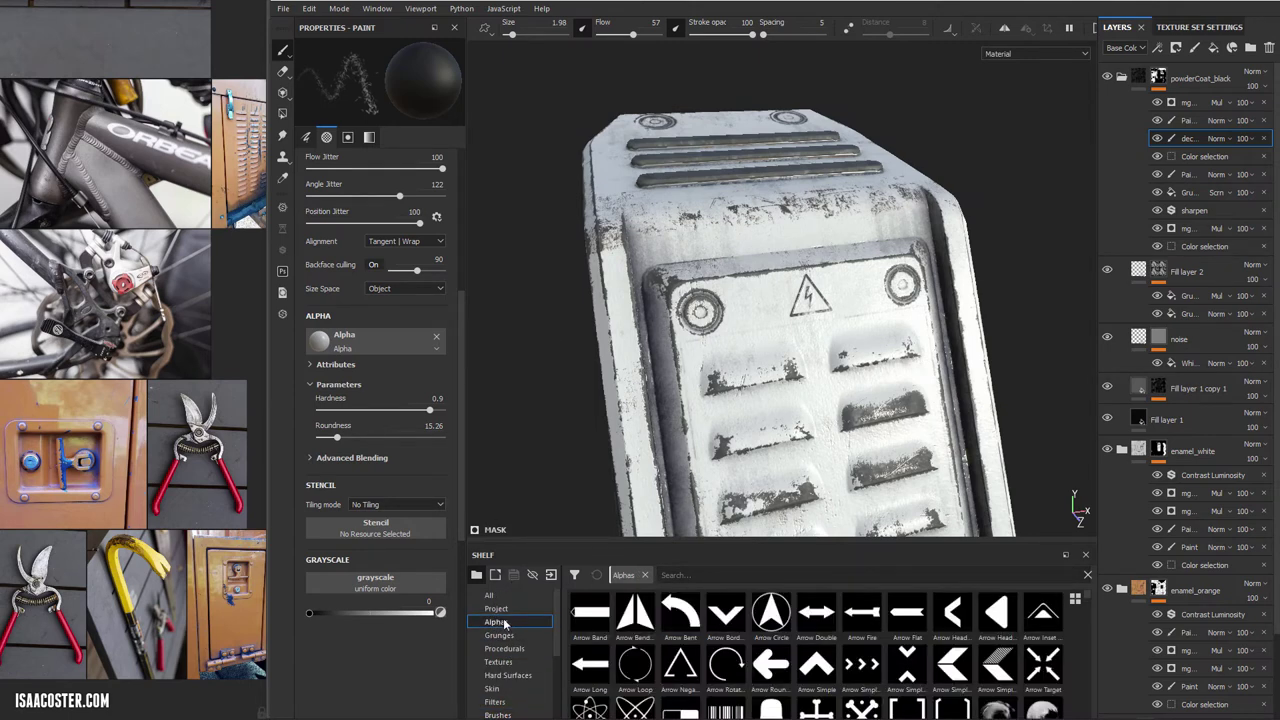
text(tut)
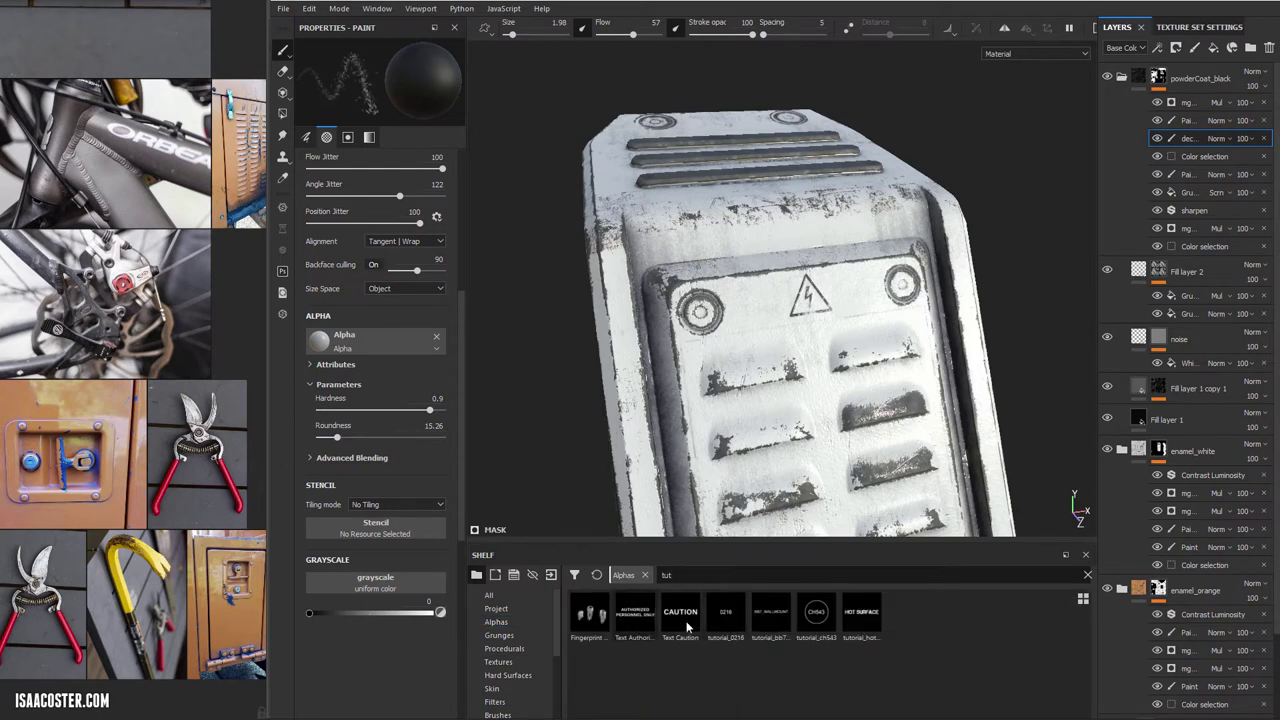
click(776, 619)
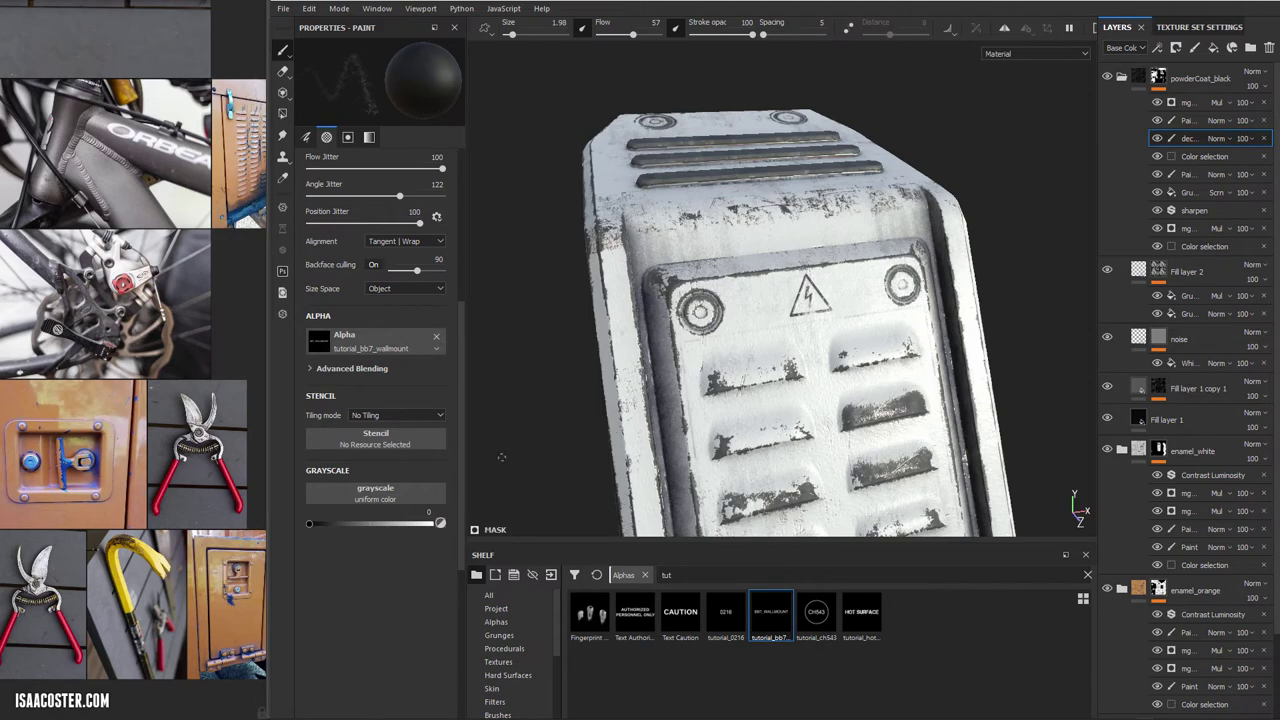
drag(421, 524, 459, 527)
Try to fit the BB7_WALLMOUNT decal between the vented plate's upper screws and on the white side panel at brush size about 20
alt+drag(582, 365, 612, 398)
alt+drag(787, 192, 795, 250)
alt+middle_drag(806, 180, 816, 366)
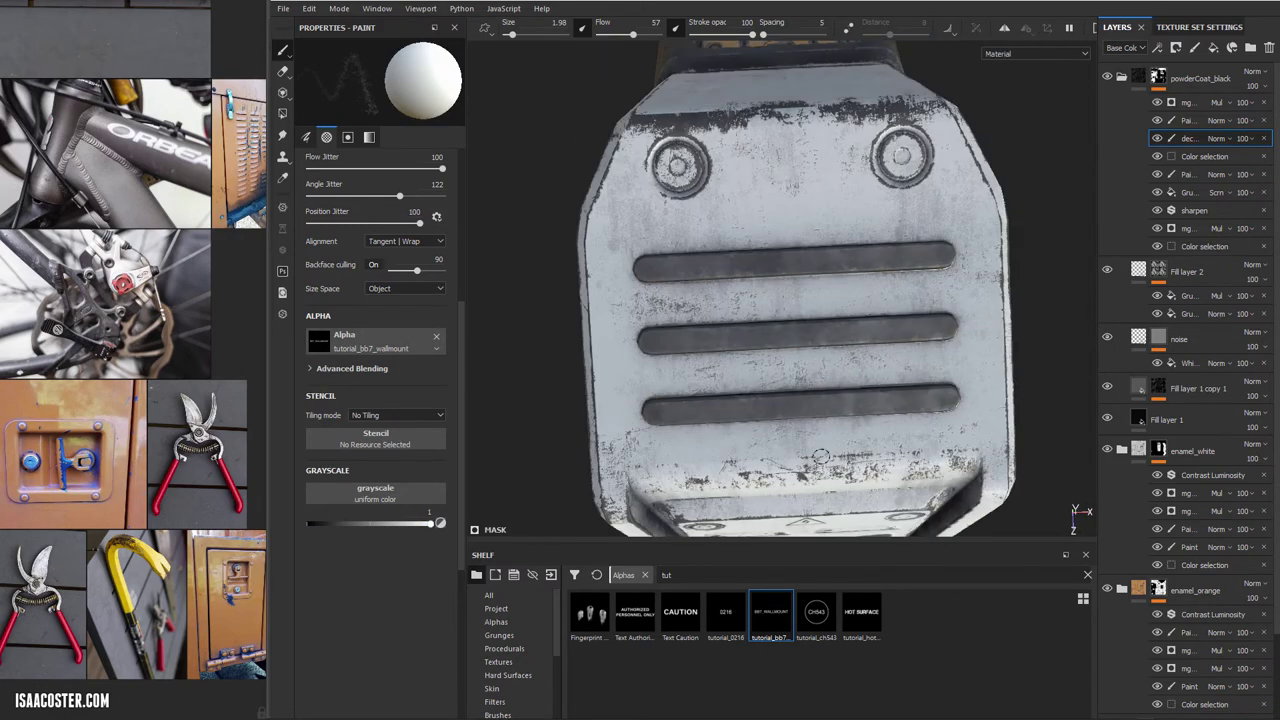
ctrl+right_drag(799, 203, 862, 203)
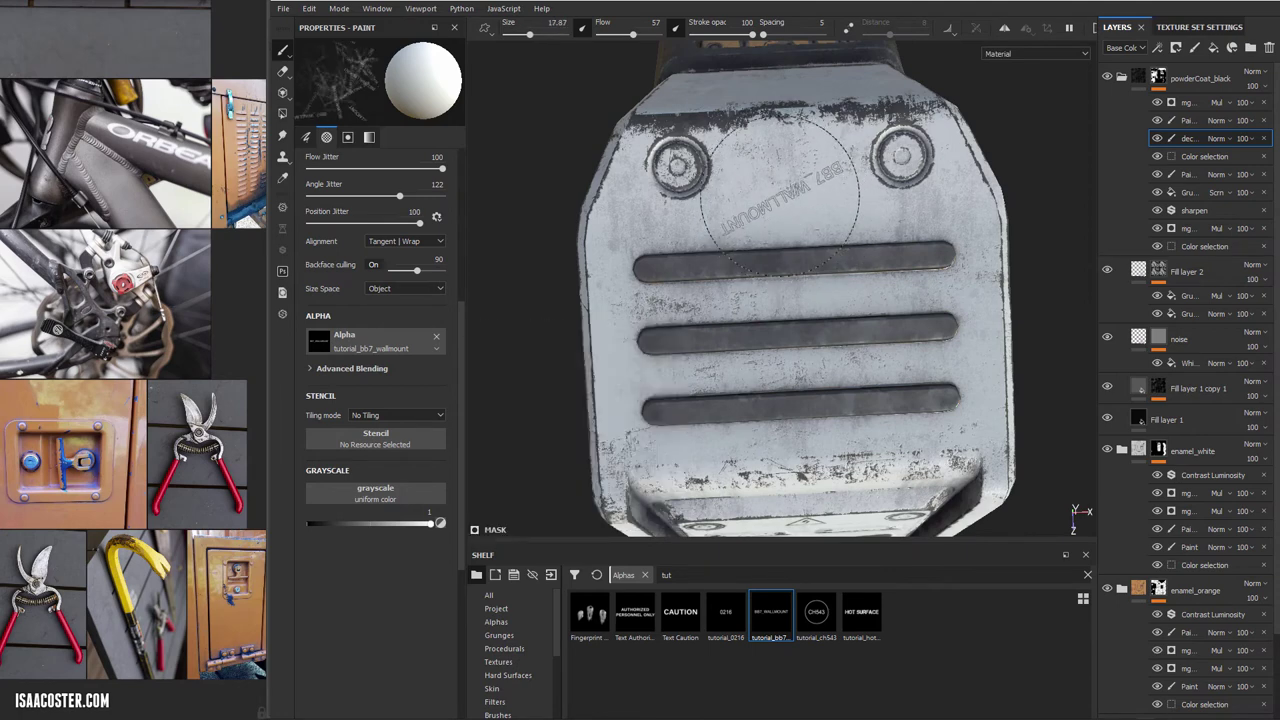
ctrl+drag(780, 196, 810, 221)
ctrl+right_drag(810, 221, 795, 227)
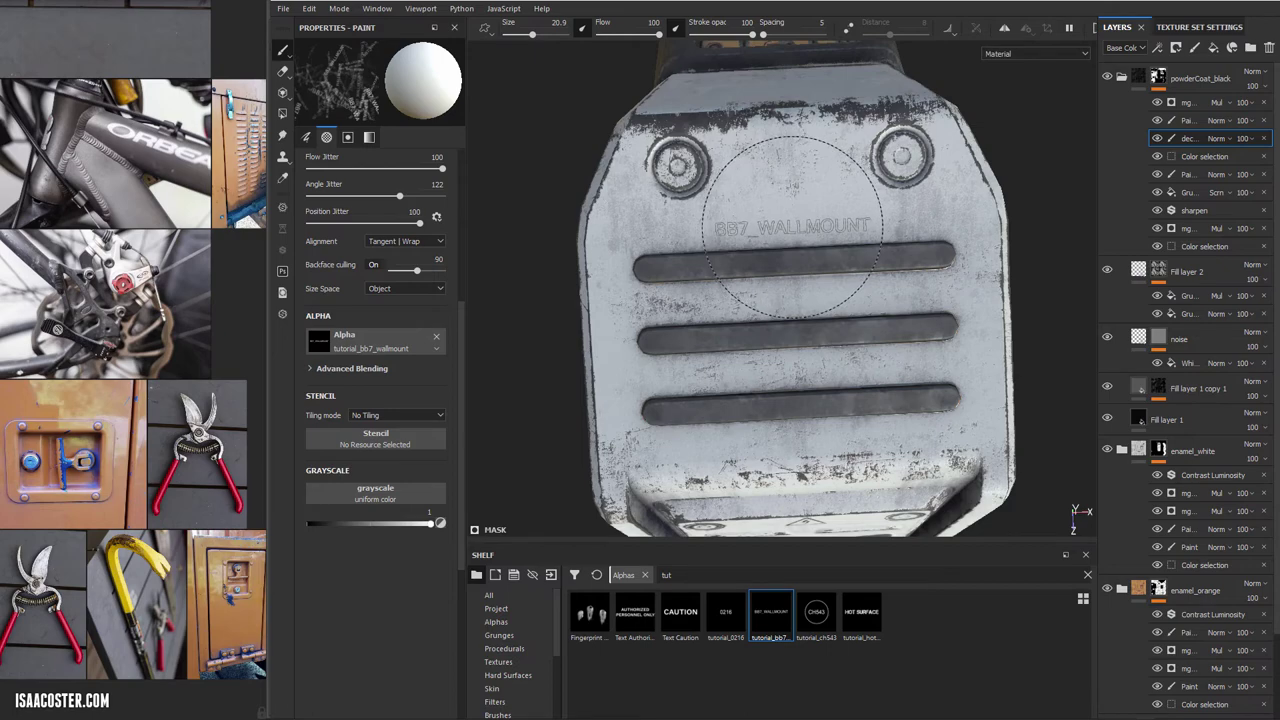
alt+drag(792, 227, 753, 437)
mouse_move(753, 437)
ctrl+right_down()
mouse_move(771, 400)
mouse_move(786, 451)
ctrl+right_up()
mouse_move(786, 451)
alt+mouse_down()
mouse_move(810, 386)
mouse_move(720, 215)
alt+mouse_up()
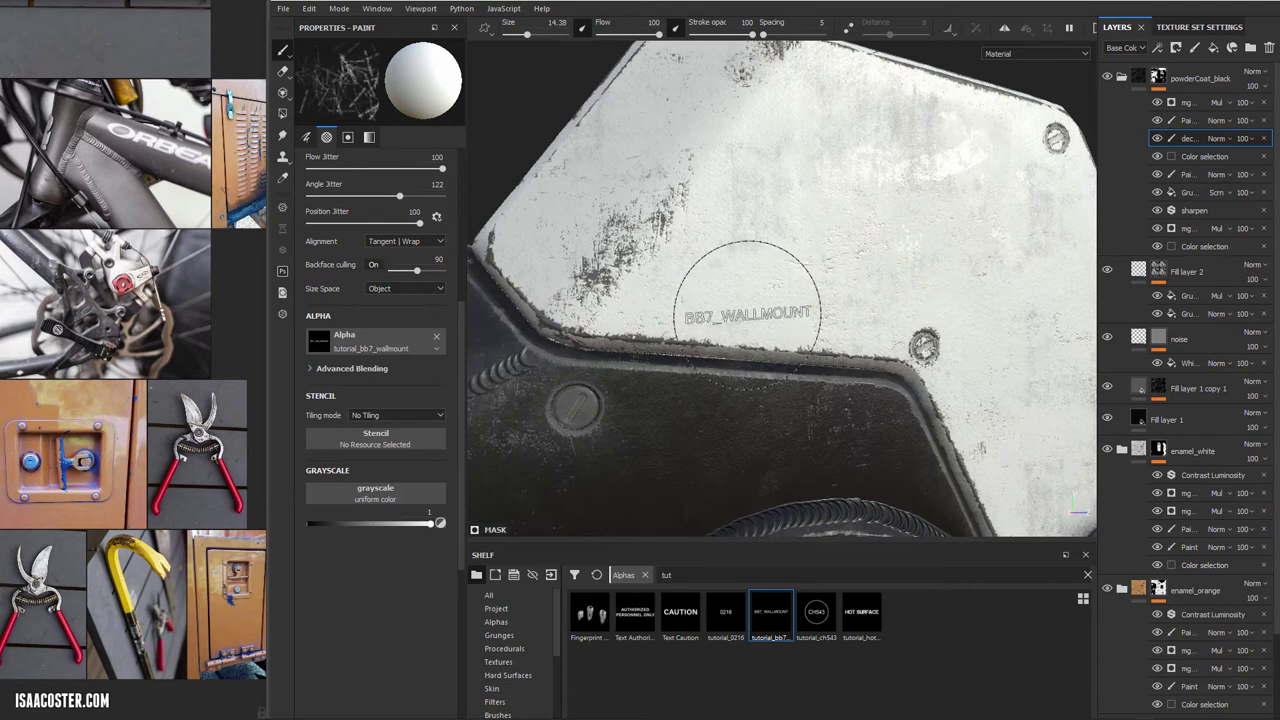
ctrl+right_drag(747, 315, 785, 316)
mouse_move(742, 321)
ctrl+mouse_down()
mouse_move(738, 346)
mouse_move(760, 334)
ctrl+mouse_up()
mouse_move(855, 340)
alt+mouse_down()
mouse_move(806, 390)
mouse_move(796, 384)
alt+mouse_up()
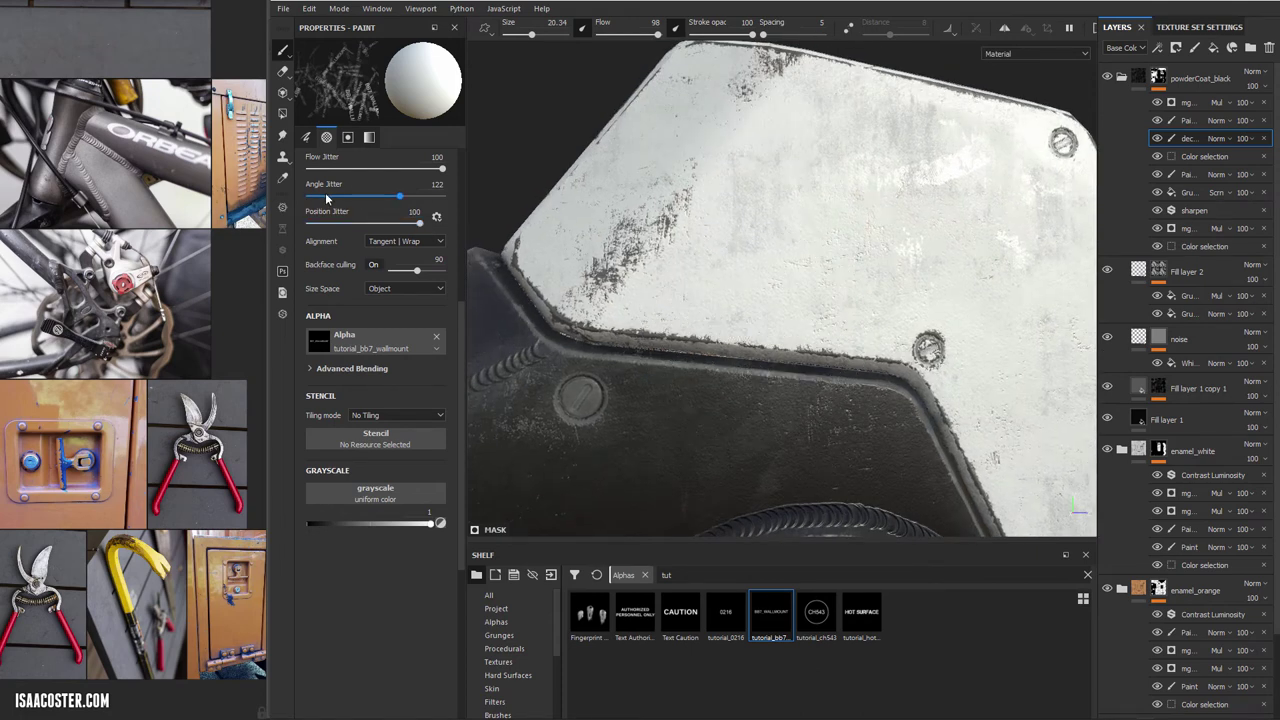
Check the current brush's jitter settings and replace it with the Basic Hard brush
scroll(356, 280, up, 3)
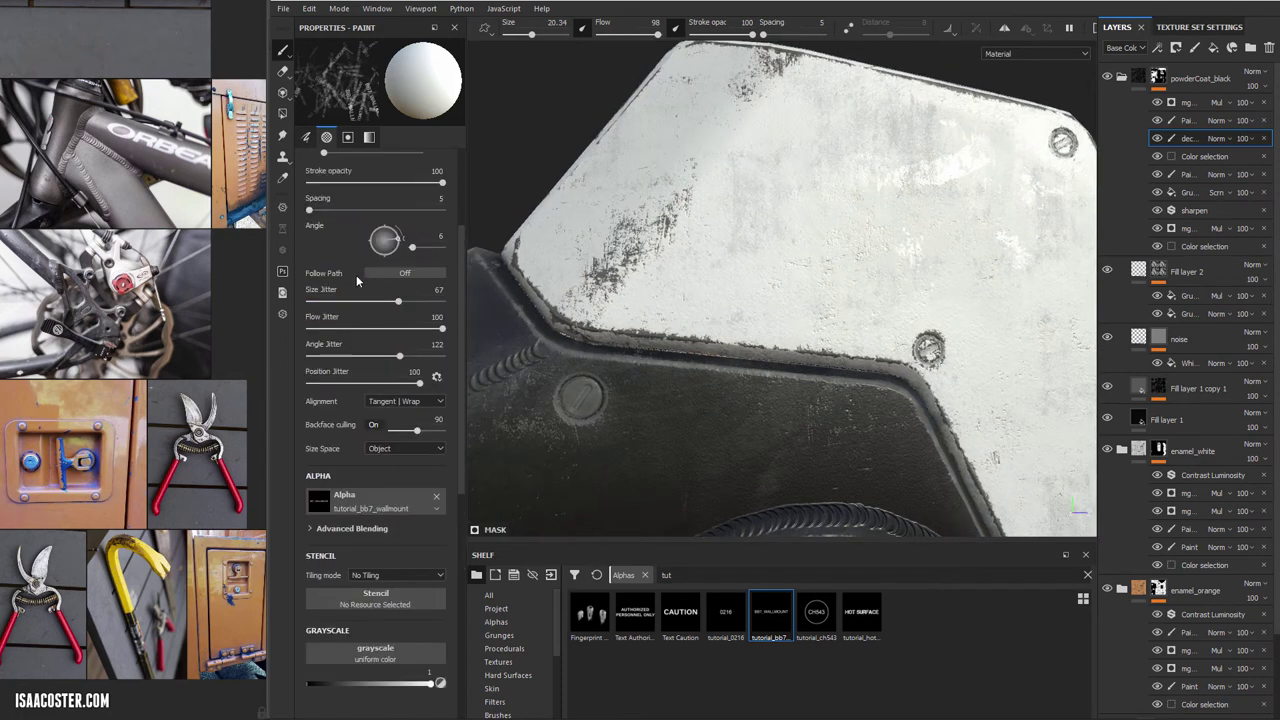
scroll(525, 649, down, 3)
click(498, 635)
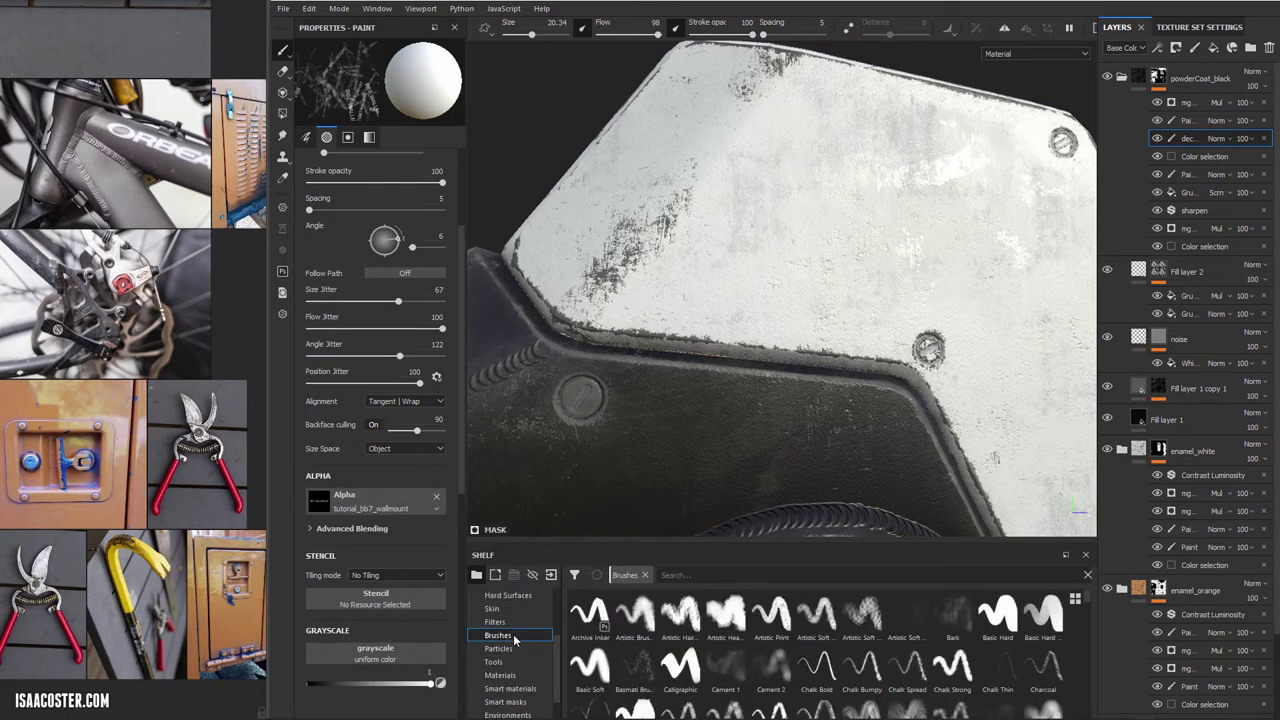
click(997, 612)
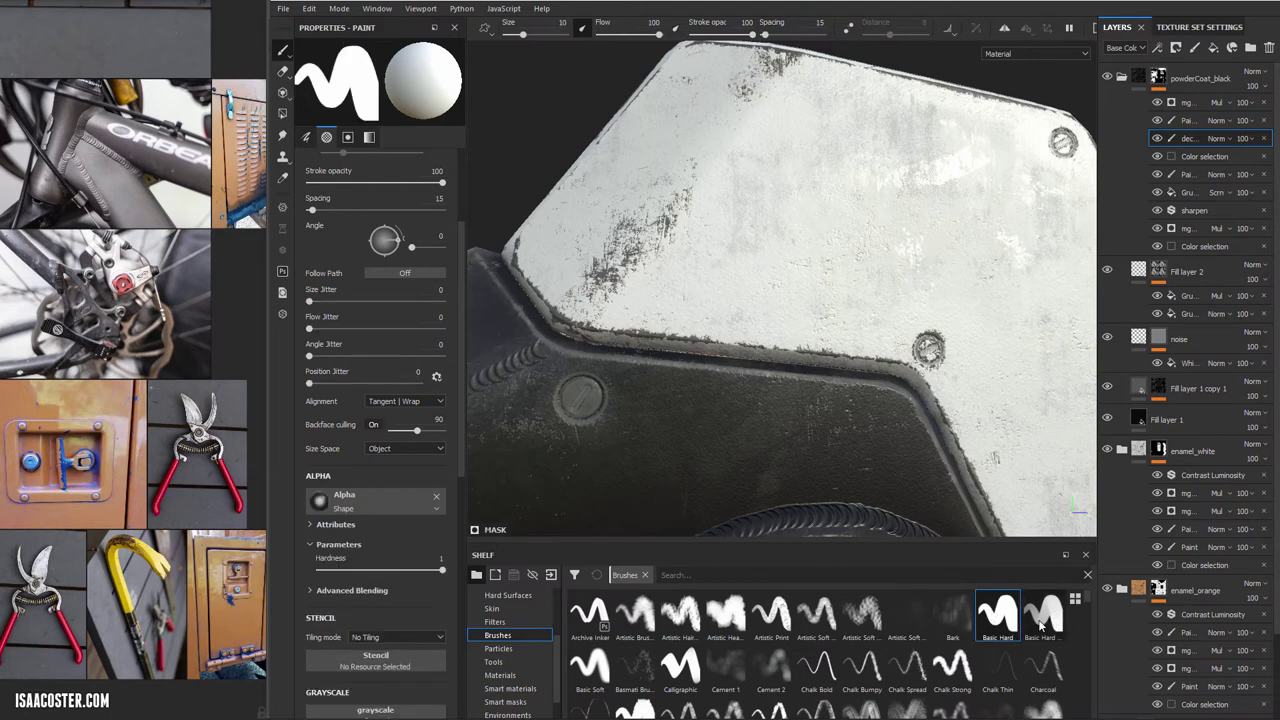
Search the alphas for tuto and load tutorial_bb7_wallmount into the Basic Hard brush
scroll(515, 645, up, 3)
click(497, 622)
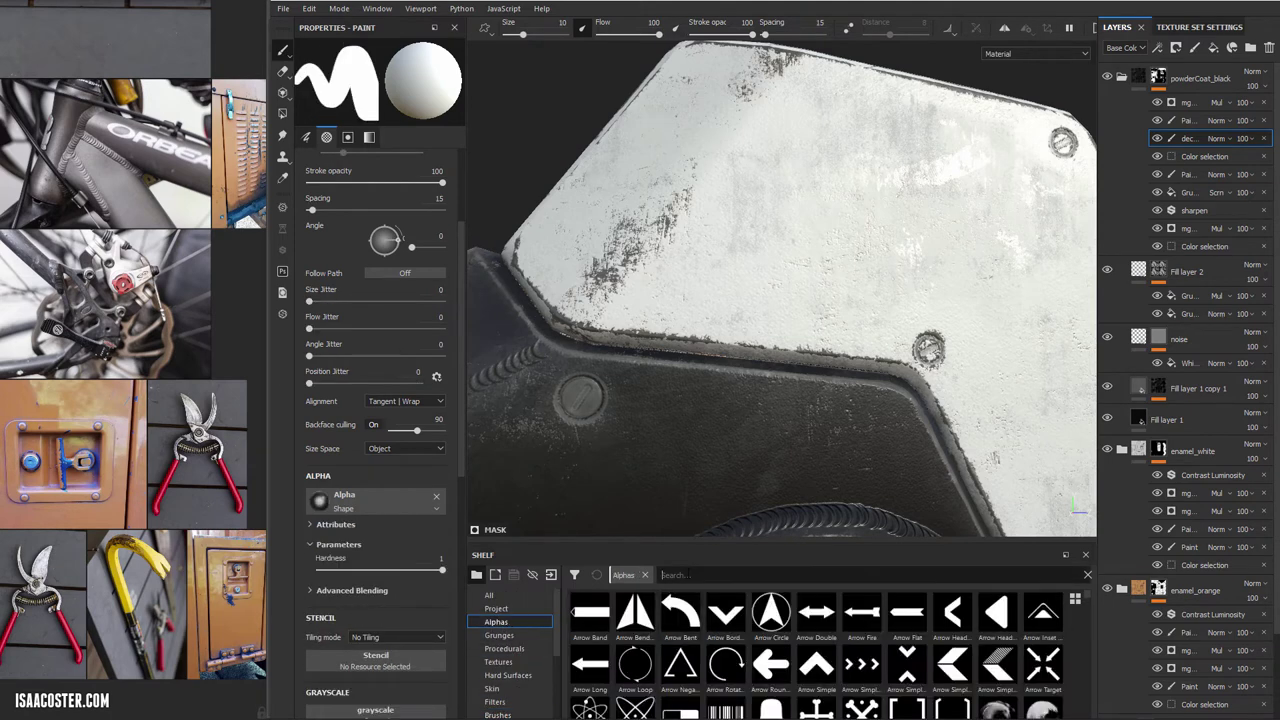
click(680, 575)
text(tuto)
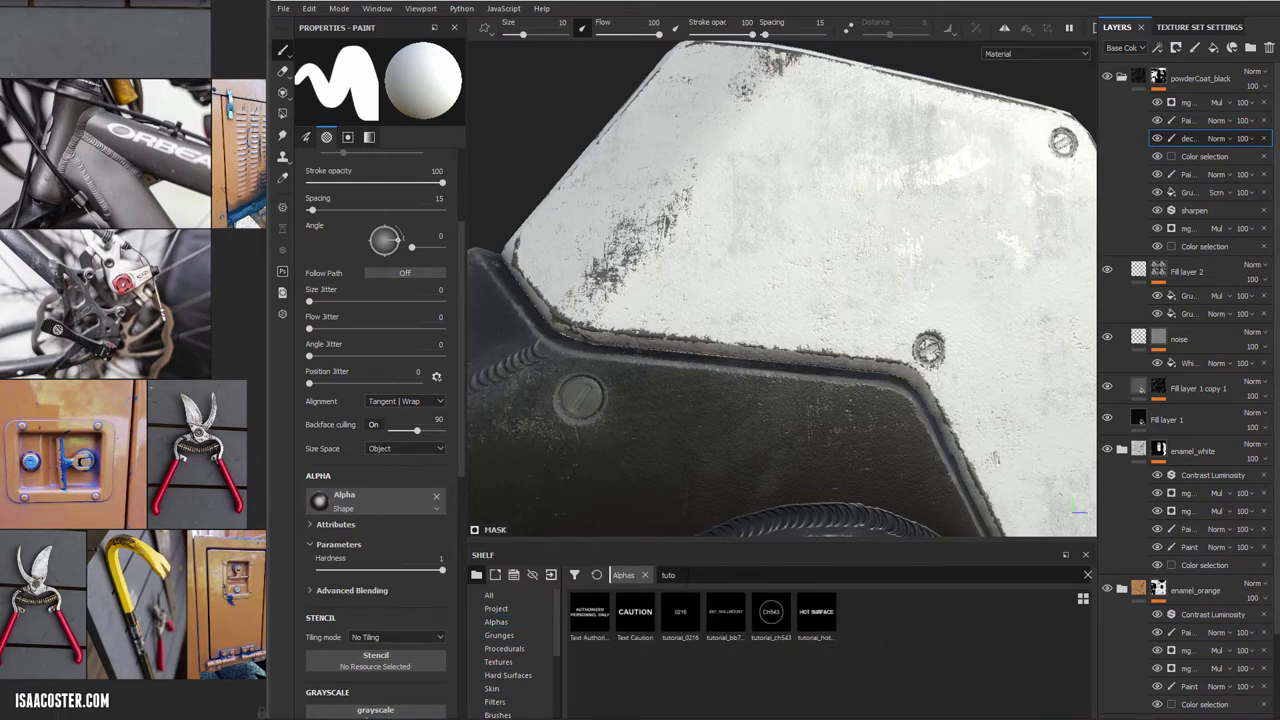
click(727, 613)
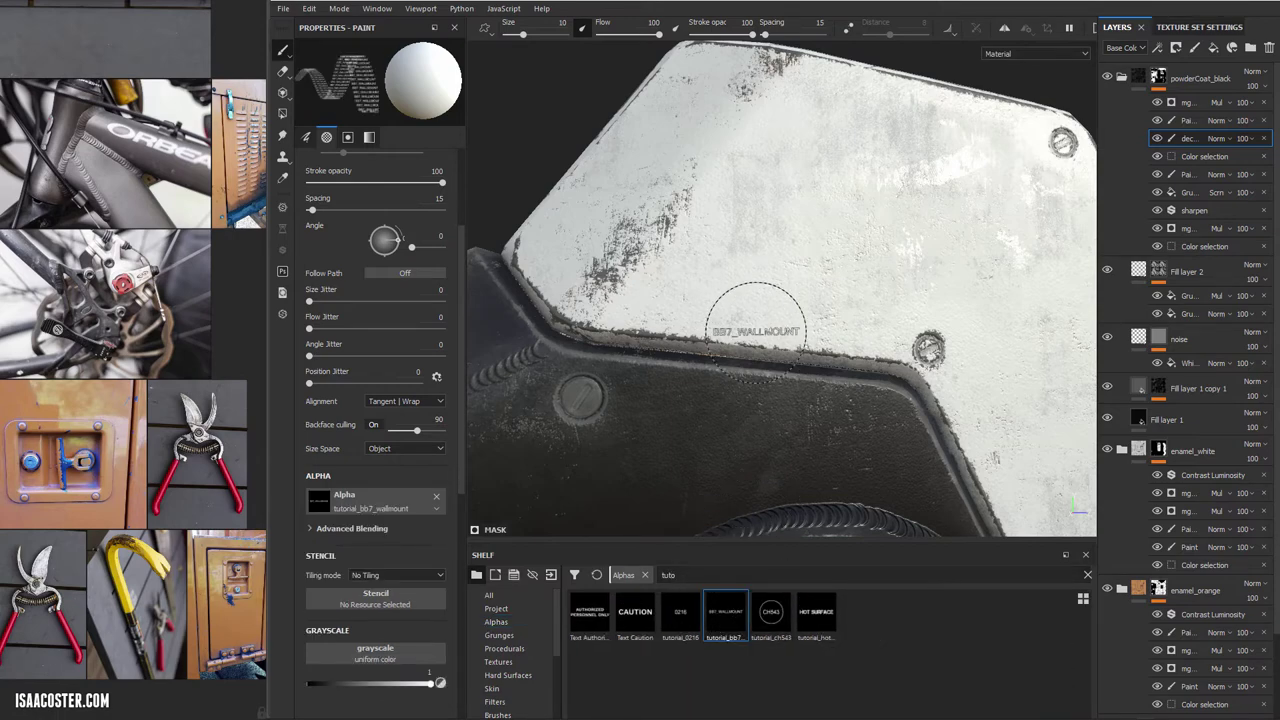
Stamp BB7_WALLMOUNT on the white side panel along its edge above the black cover, using brush size 29.17 and angle 6
ctrl+right_drag(732, 319, 752, 319)
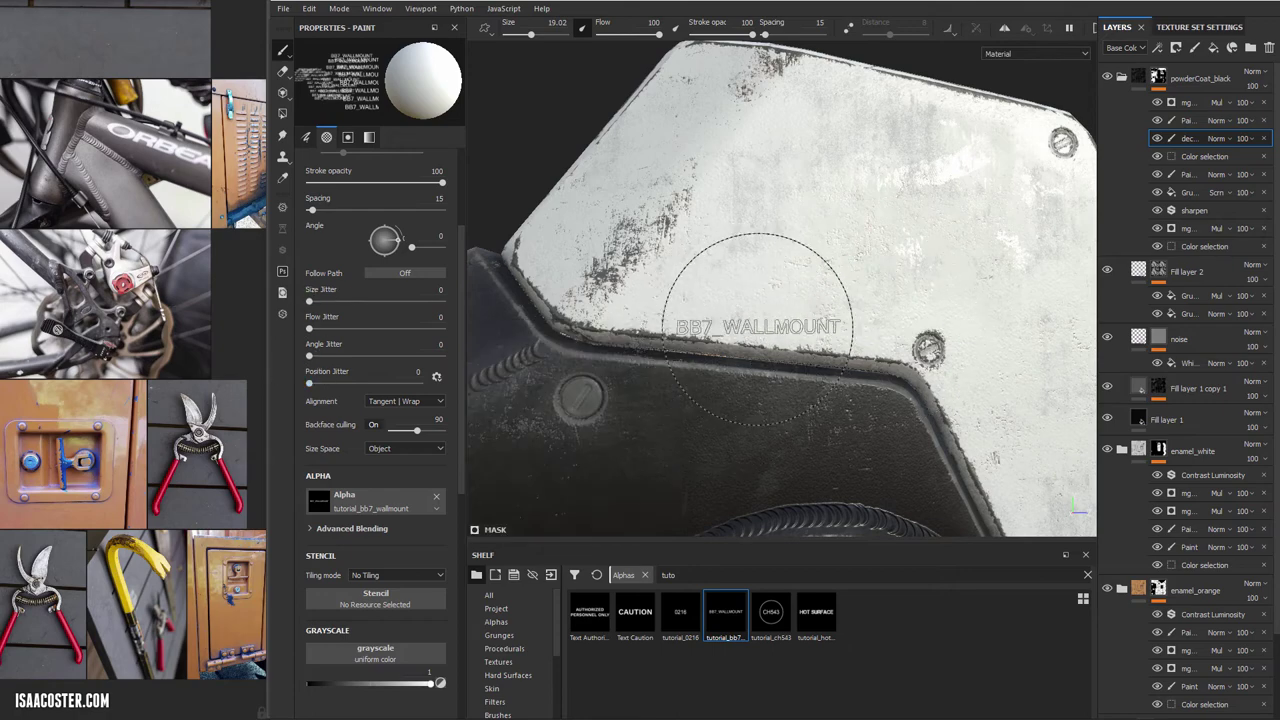
scroll(848, 400, down, 3)
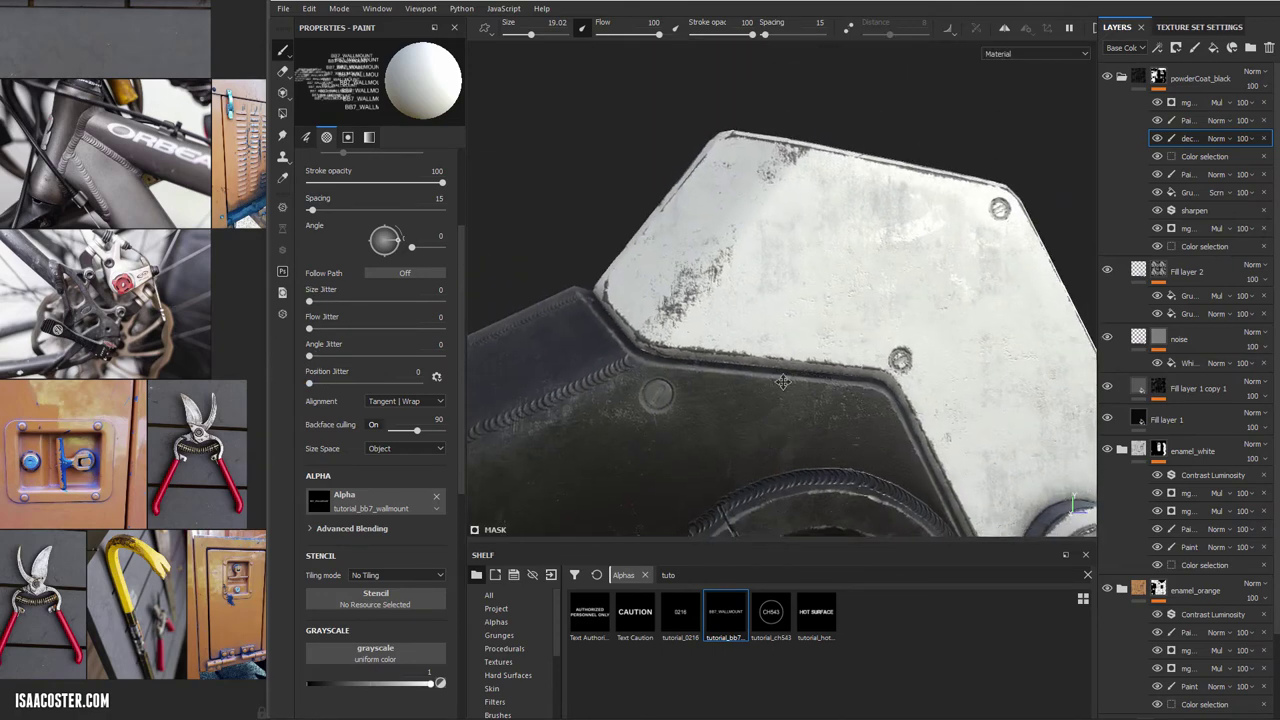
alt+middle_drag(838, 446, 686, 266)
mouse_move(686, 266)
alt+mouse_down()
mouse_move(696, 316)
mouse_move(768, 354)
alt+mouse_up()
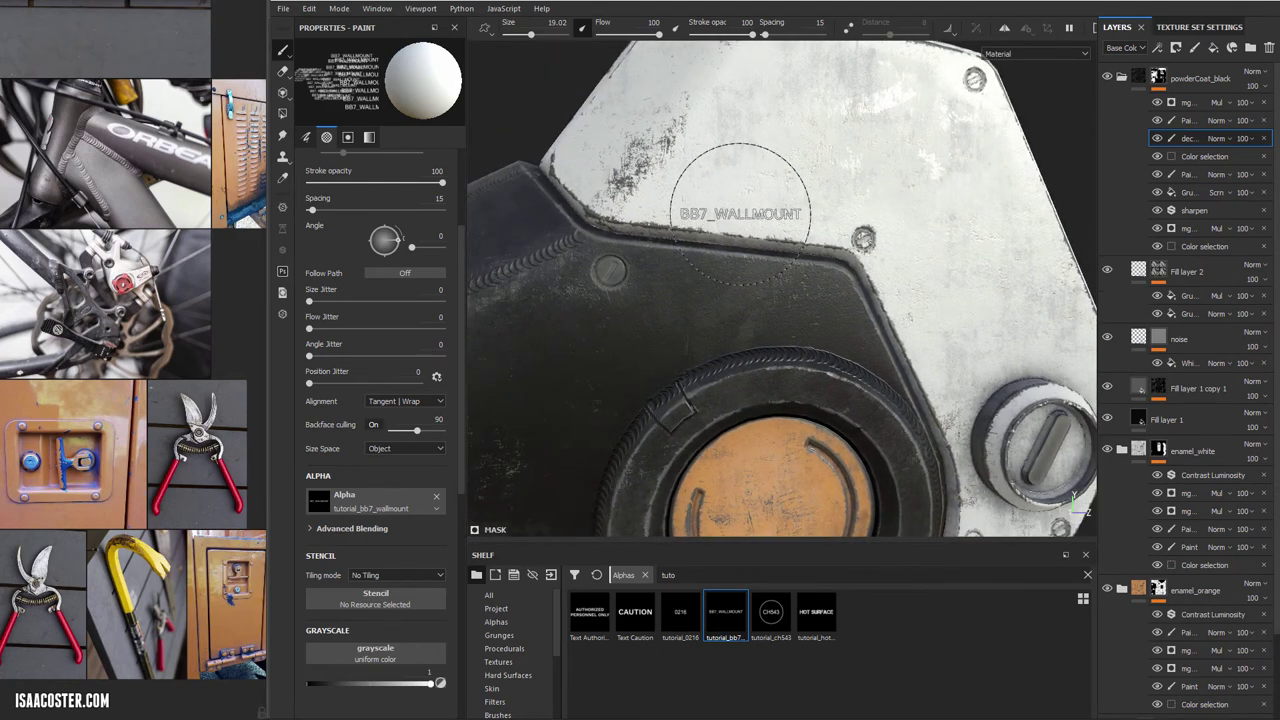
ctrl+right_drag(740, 214, 726, 214)
mouse_move(740, 214)
ctrl+mouse_down()
mouse_move(726, 214)
mouse_move(745, 214)
ctrl+mouse_up()
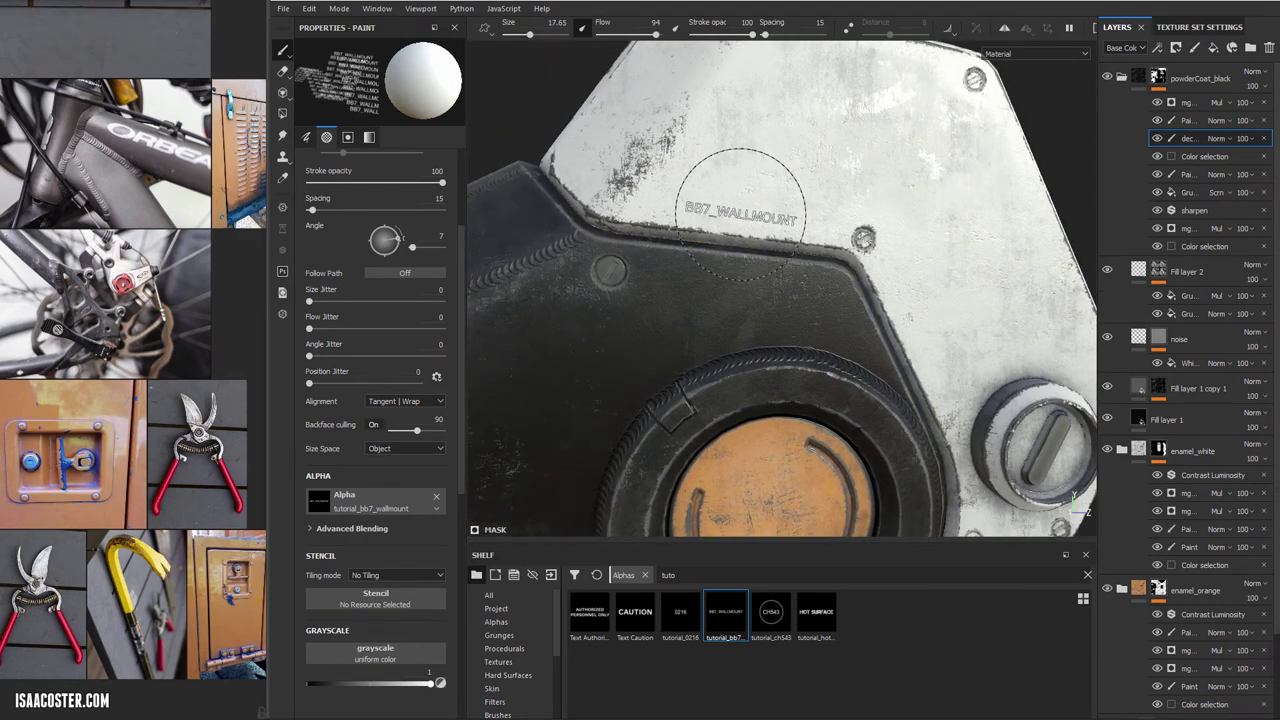
alt+drag(741, 277, 830, 285)
scroll(830, 285, down, 3)
mouse_move(830, 330)
alt+mouse_down()
mouse_move(714, 406)
mouse_move(721, 306)
mouse_move(605, 325)
mouse_move(822, 258)
mouse_move(800, 312)
alt+mouse_up()
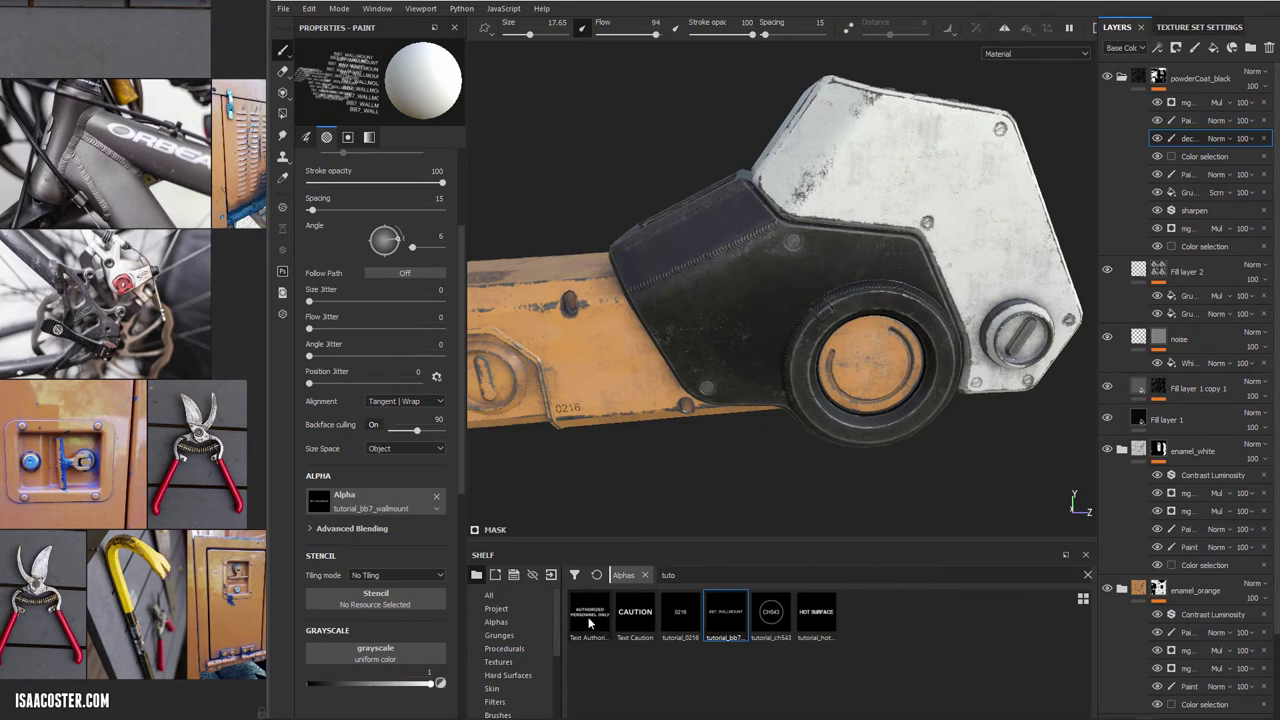
ctrl+right_drag(875, 198, 897, 198)
ctrl+right_drag(851, 277, 873, 277)
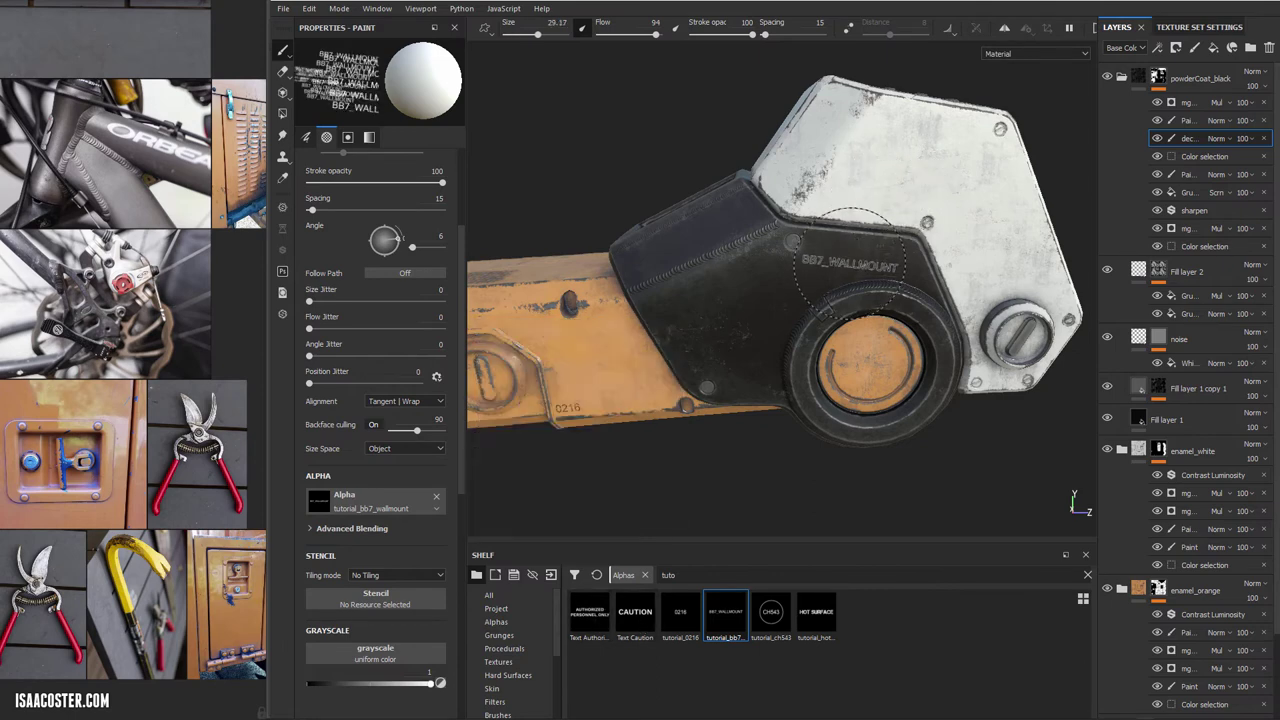
mouse_move(851, 277)
alt+mouse_down()
mouse_move(847, 251)
mouse_move(720, 350)
mouse_move(598, 400)
alt+mouse_up()
scroll(847, 251, up, 3)
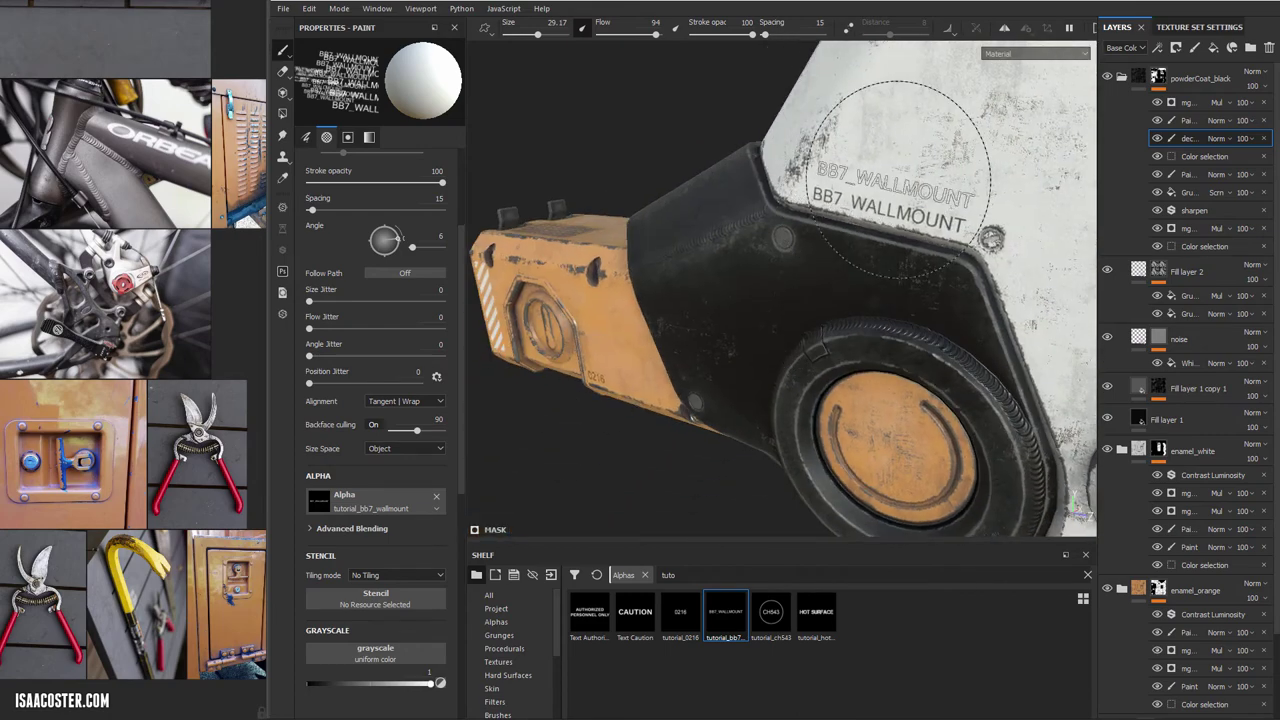
Bring the orange panel on the model's opposite side into view and load tutorial_ch543 as the brush alpha
alt+right_drag(728, 322, 725, 363)
mouse_move(725, 363)
alt+mouse_down()
mouse_move(691, 400)
mouse_move(662, 300)
mouse_move(715, 294)
mouse_move(585, 285)
alt+mouse_up()
alt+middle_drag(585, 285, 634, 258)
mouse_move(635, 258)
alt+mouse_down()
mouse_move(740, 330)
mouse_move(851, 363)
alt+mouse_up()
alt+drag(732, 359, 850, 420)
alt+drag(674, 346, 930, 250)
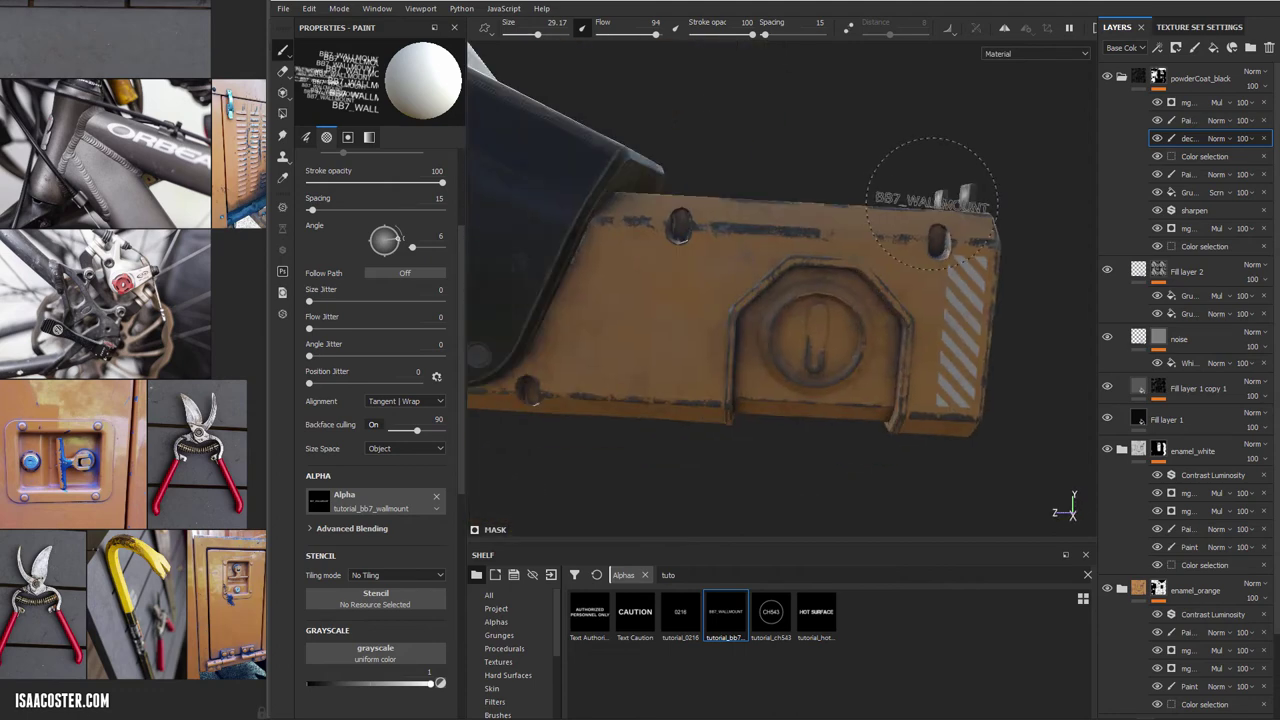
alt+drag(835, 289, 832, 274)
click(771, 614)
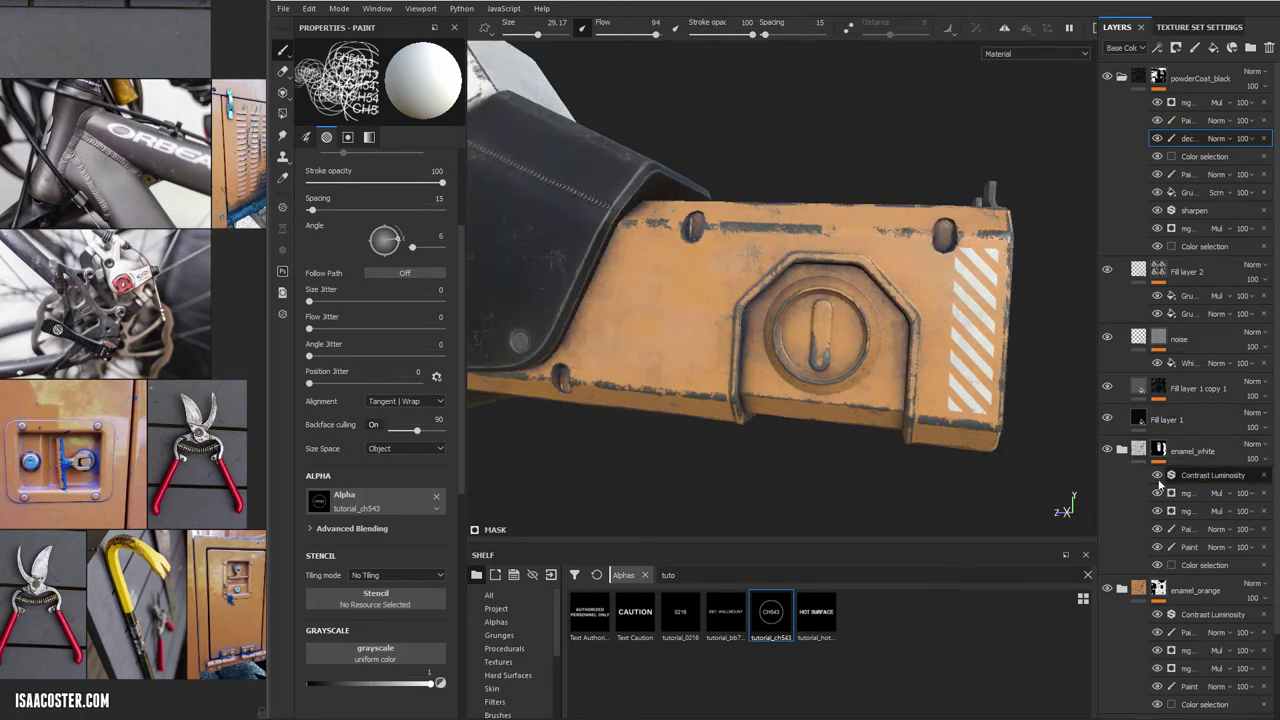
Add a paint effect above Contrast Luminosity in the enamel_white mask
click(1190, 452)
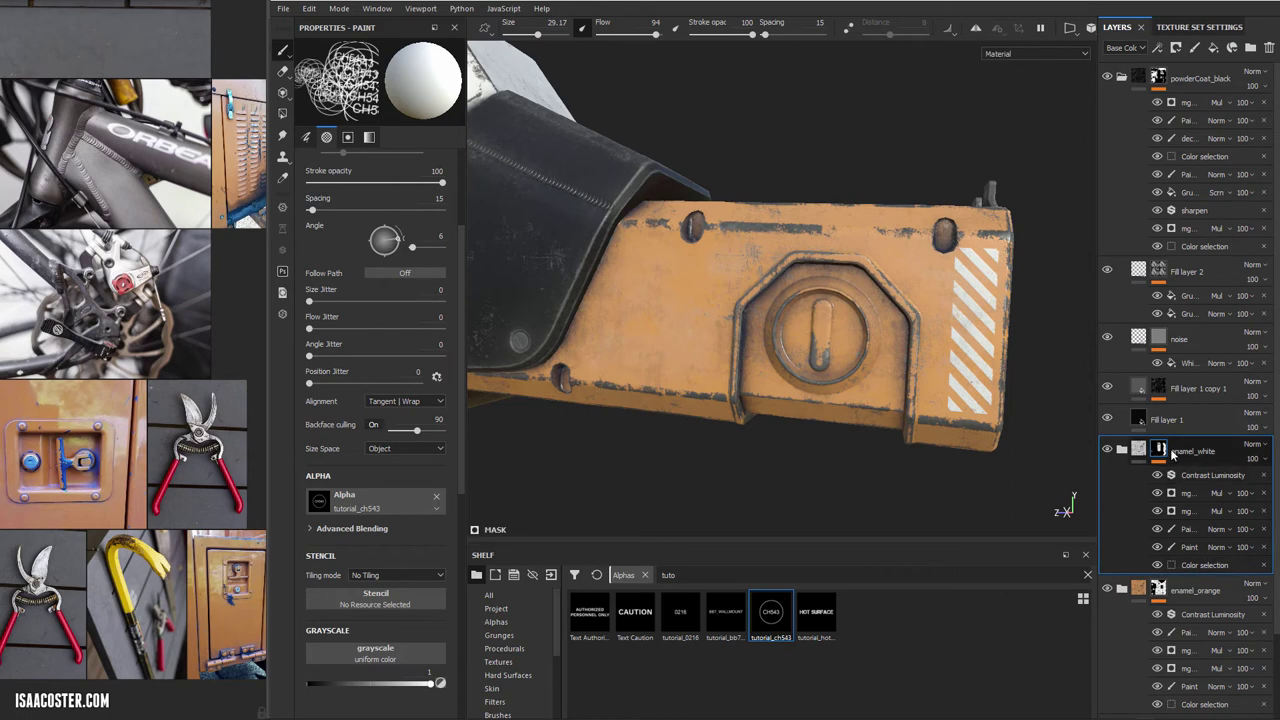
right_click(1202, 478)
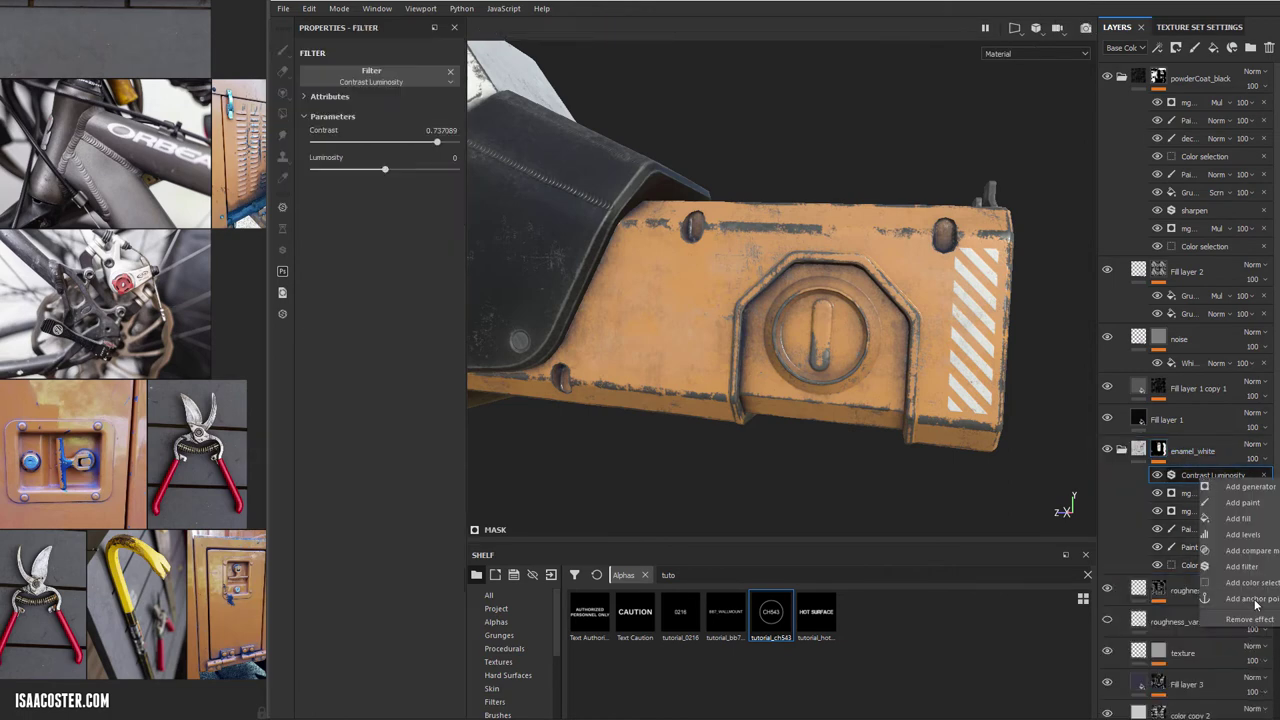
click(1243, 503)
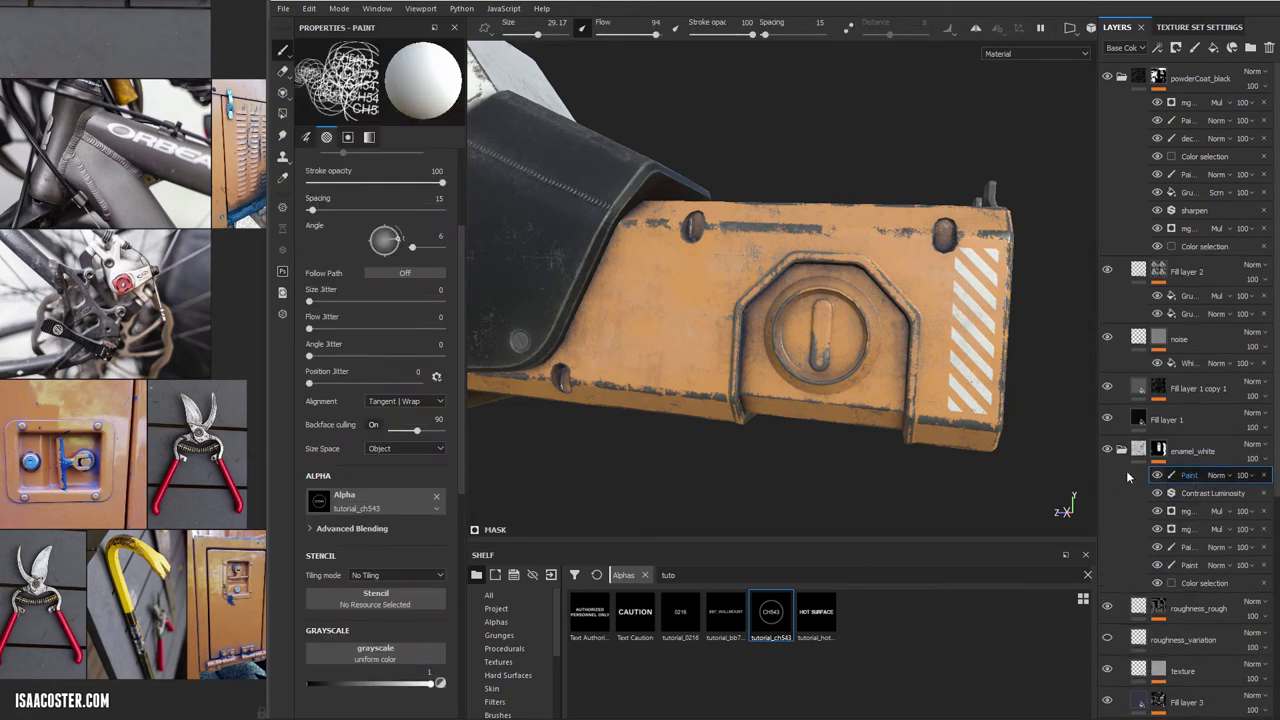
Stamp CH543 in white on the orange panel beside the black cover, using brush size 12.67 and angle 3
alt+drag(712, 362, 705, 346)
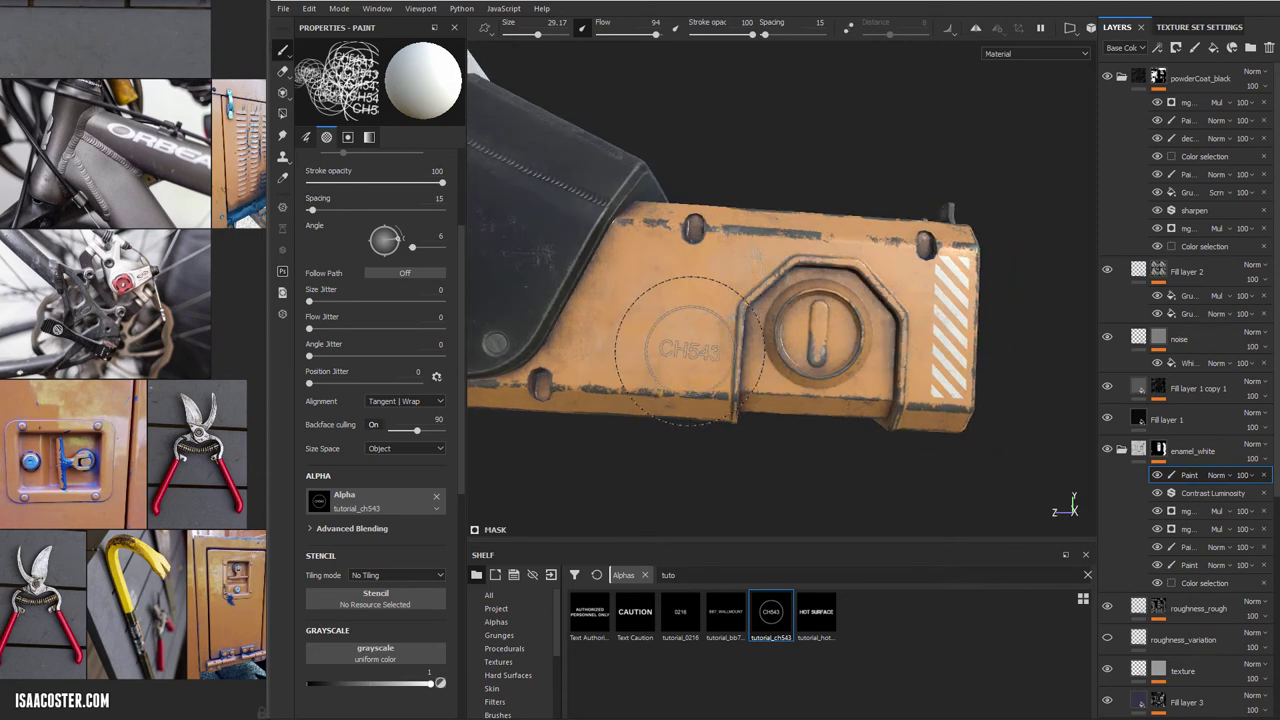
ctrl+right_drag(677, 349, 630, 349)
alt+drag(677, 349, 695, 348)
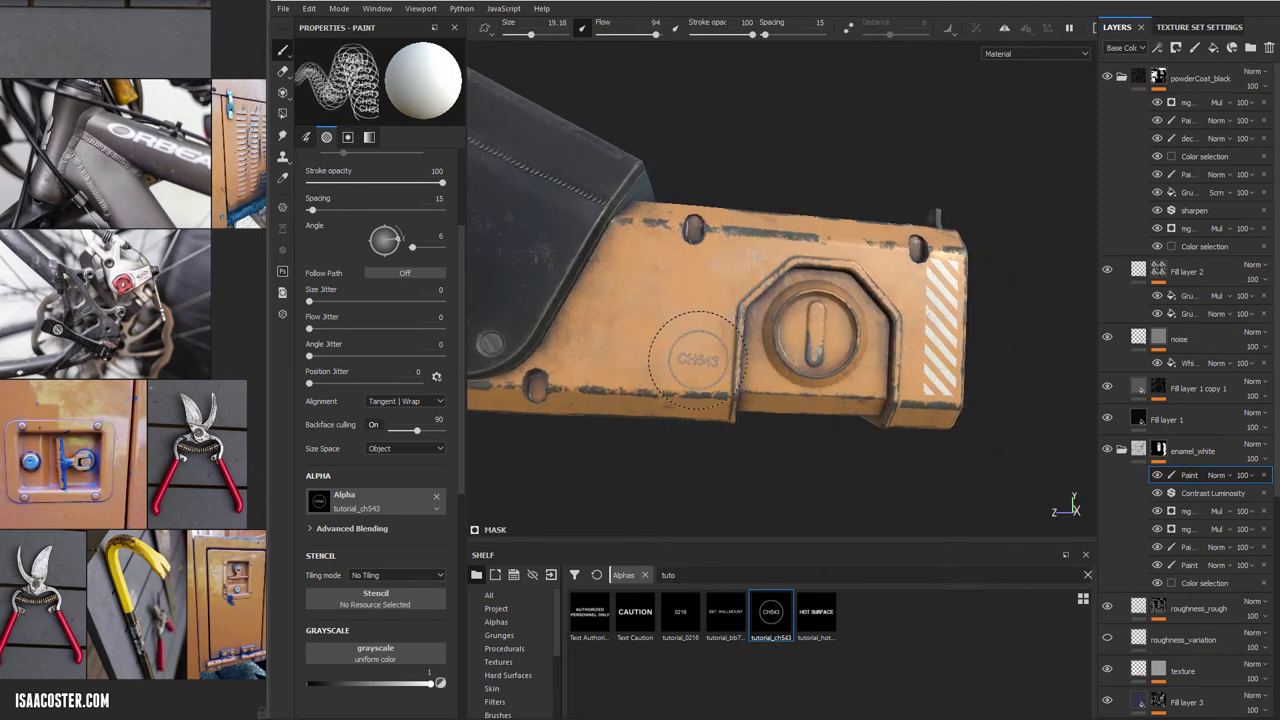
scroll(698, 360, up, 3)
alt+middle_drag(653, 342, 767, 340)
mouse_move(648, 337)
ctrl+right_down()
mouse_move(620, 337)
mouse_move(646, 340)
ctrl+right_up()
alt+drag(646, 340, 651, 344)
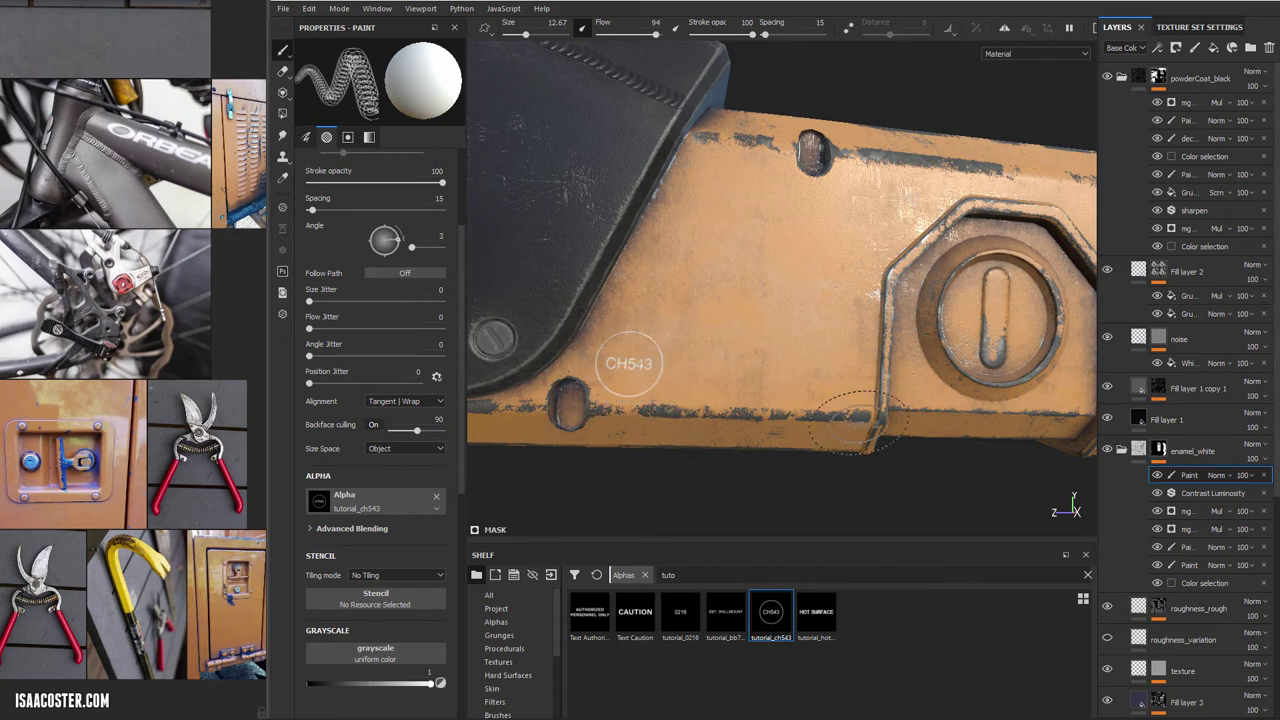
Search the alphas for sign and load Sign Caution as the brush alpha
alt+drag(866, 423, 734, 451)
scroll(829, 397, down, 3)
alt+middle_drag(832, 383, 716, 383)
alt+drag(716, 383, 776, 362)
alt+middle_drag(750, 362, 972, 352)
alt+shift+drag(900, 357, 800, 355)
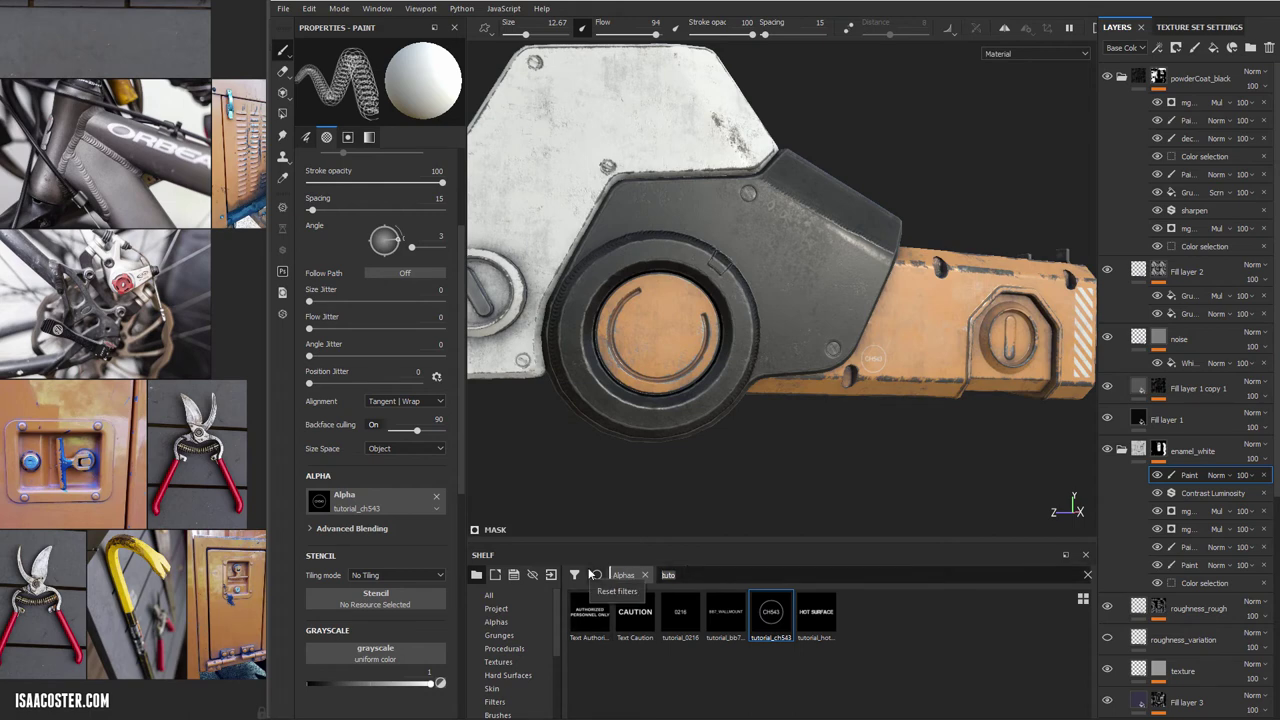
key(BackSpace)
key(BackSpace)
key(BackSpace)
key(BackSpace)
text(signs)
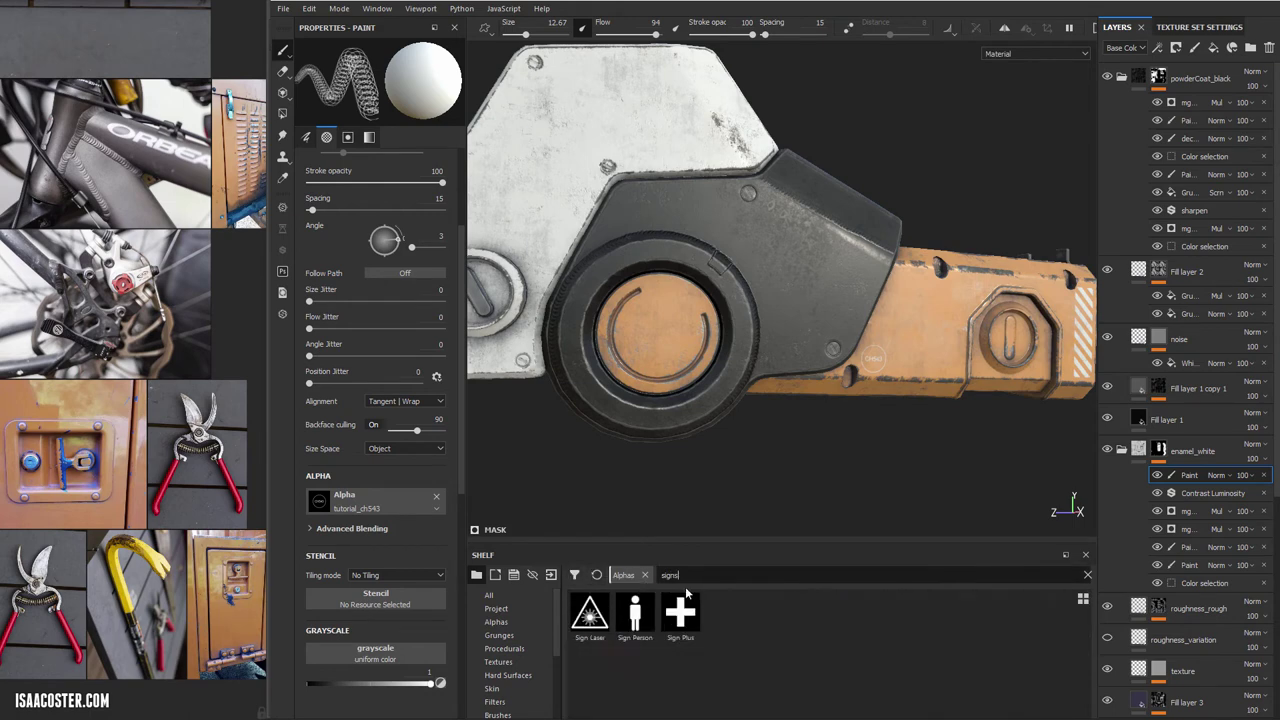
key(BackSpace)
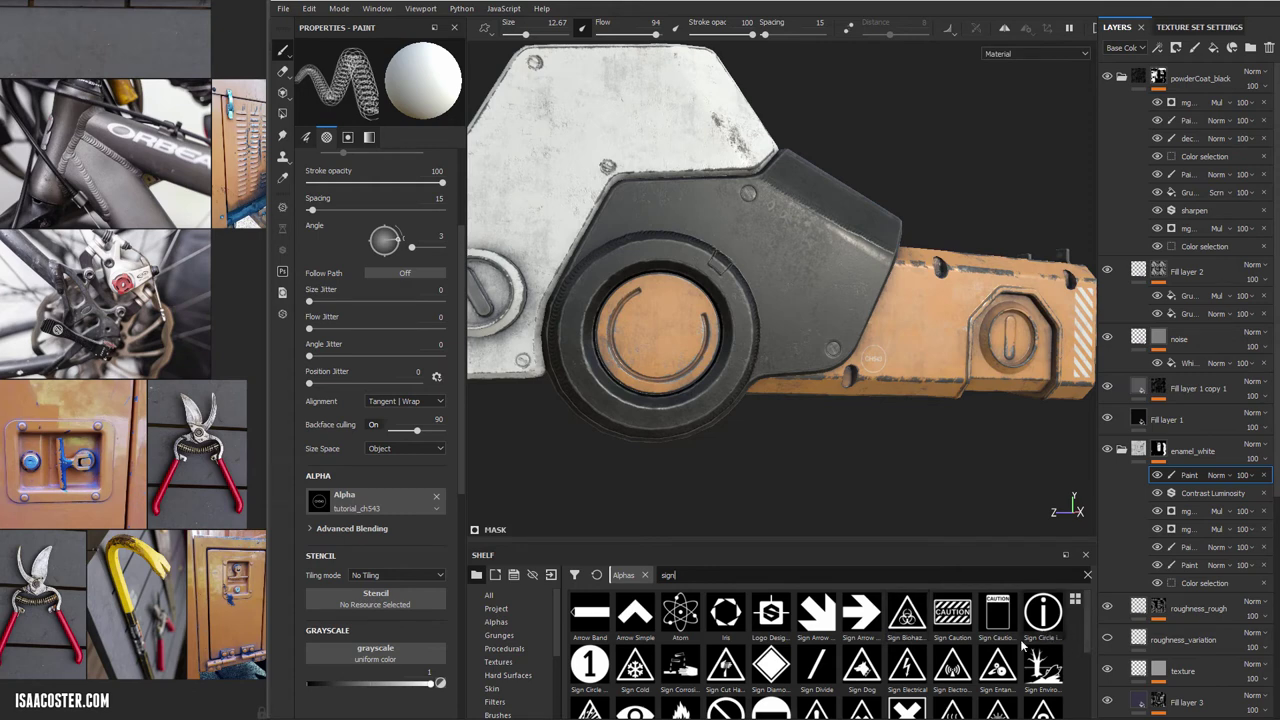
click(954, 614)
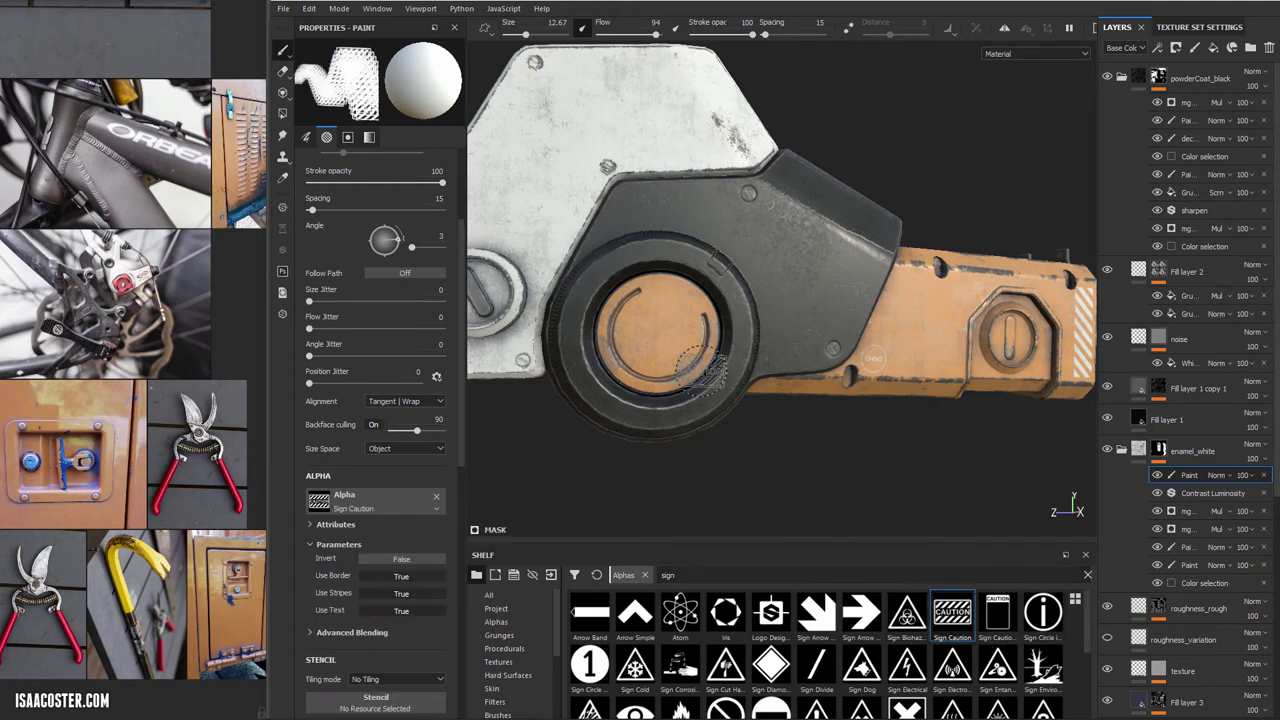
Try to stamp the CAUTION sign at angle 1 on the black cover above the wheel, on the side marked CH543
alt+drag(655, 345, 764, 342)
alt+middle_drag(764, 342, 608, 342)
alt+drag(856, 280, 808, 250)
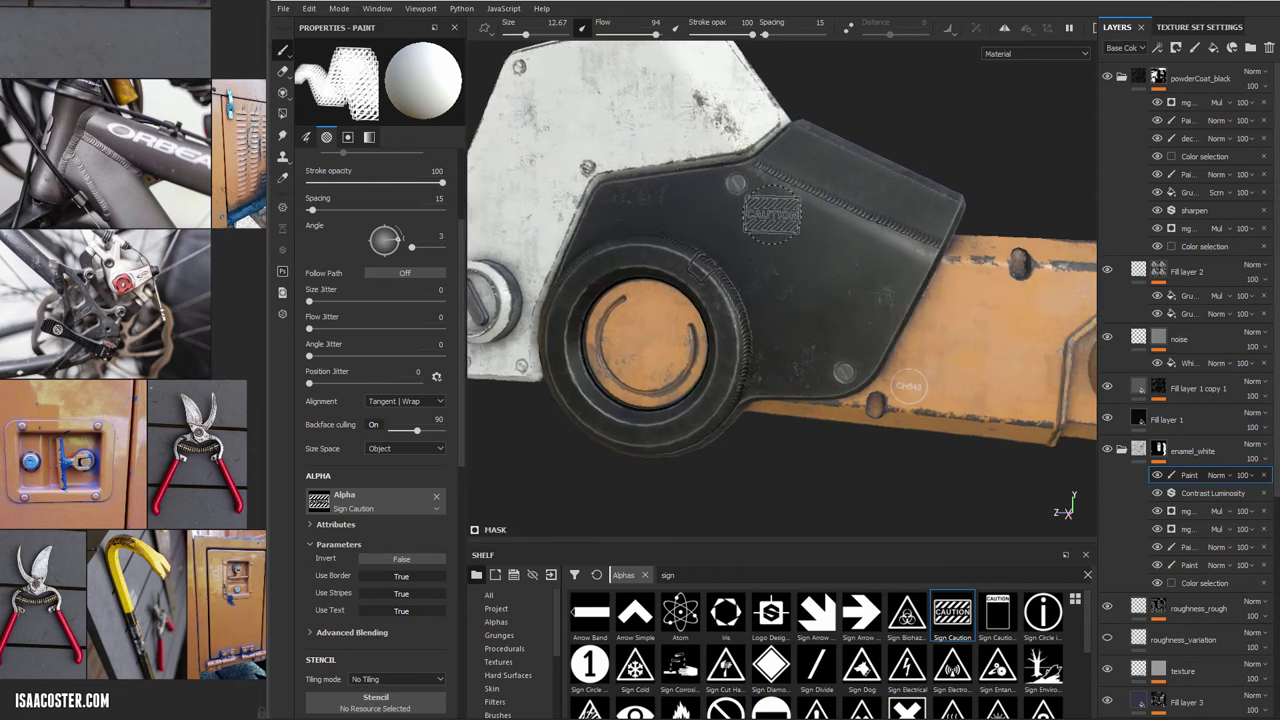
alt+drag(680, 202, 737, 205)
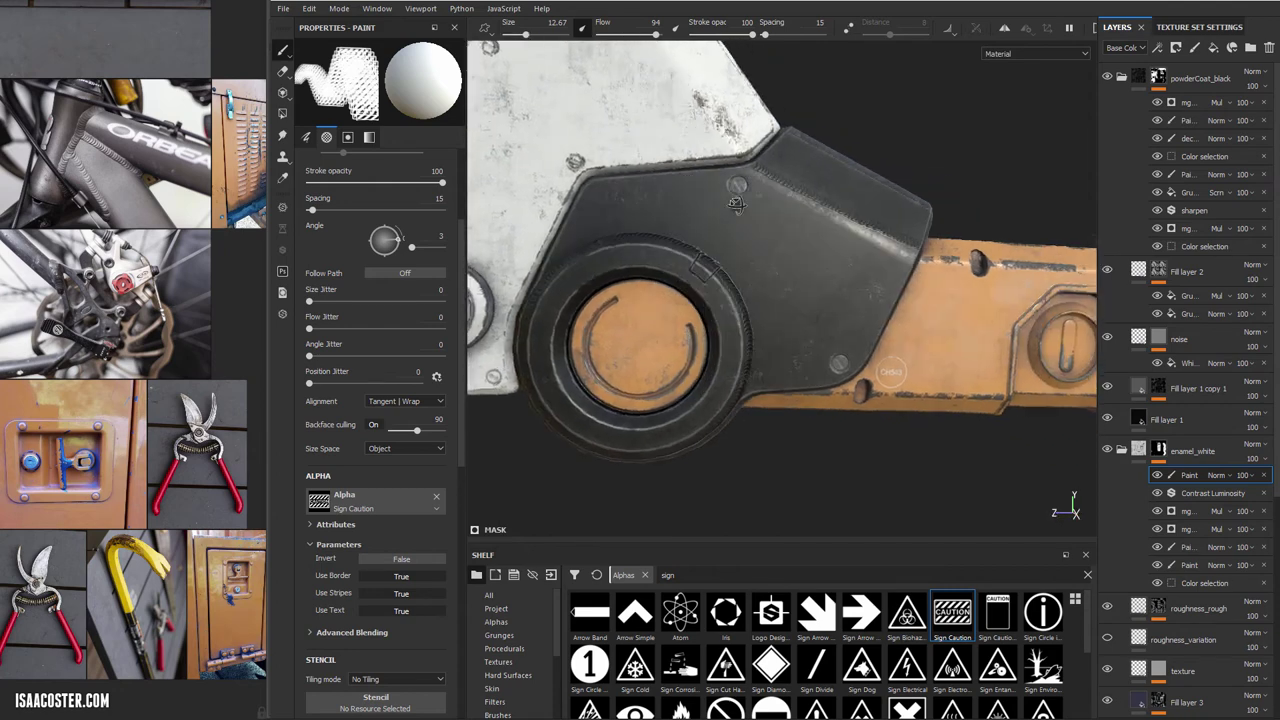
alt+right_drag(670, 201, 793, 363)
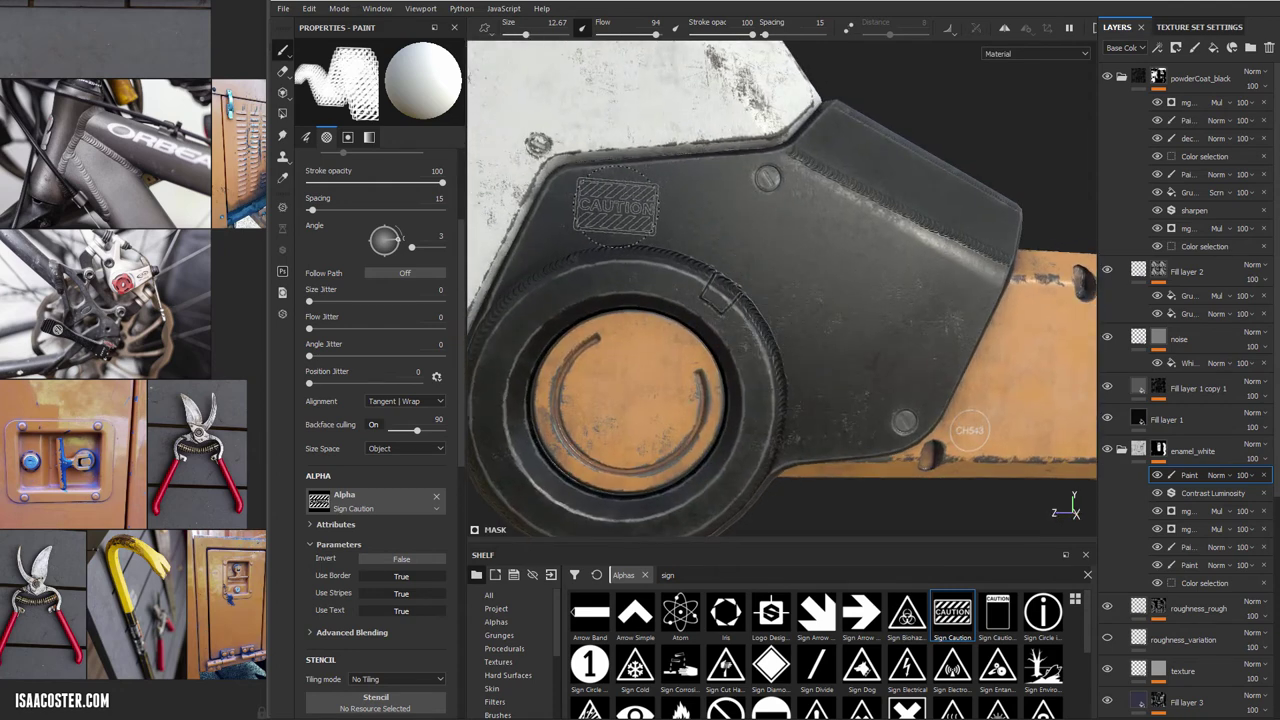
ctrl+drag(615, 208, 619, 208)
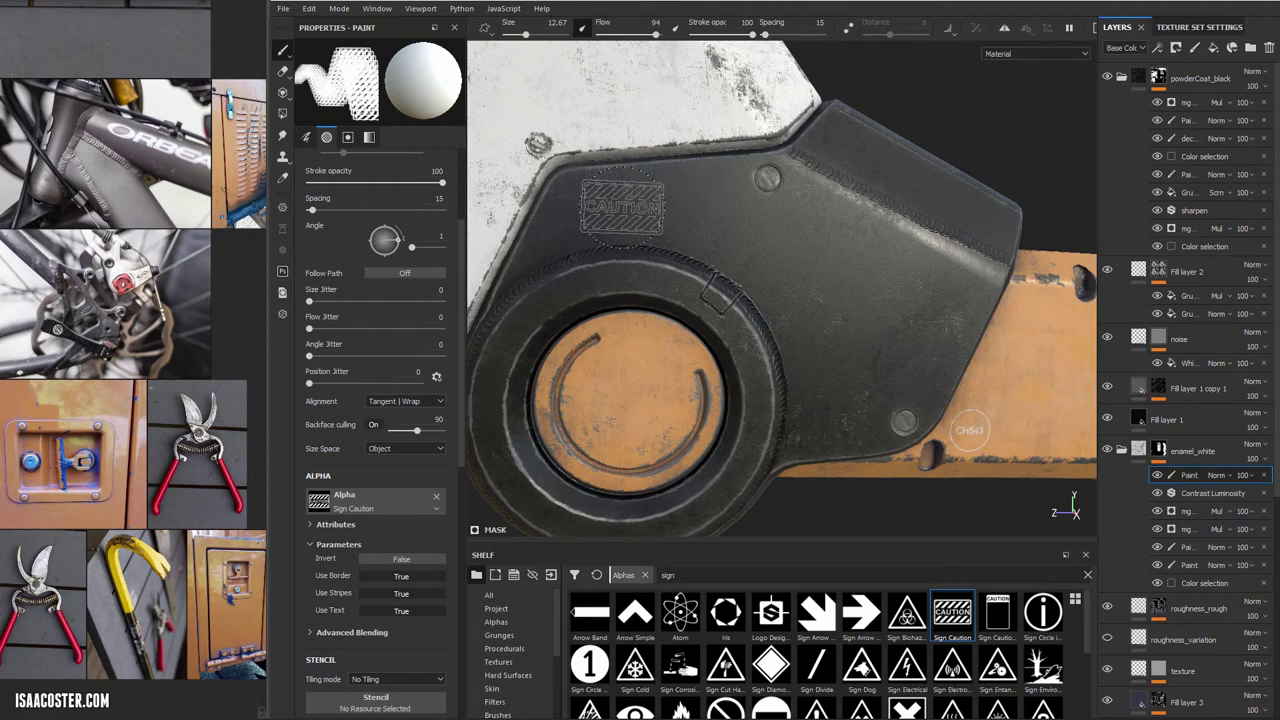
click(622, 206)
mouse_move(838, 338)
alt+mouse_down()
mouse_move(700, 357)
mouse_move(832, 348)
alt+mouse_up()
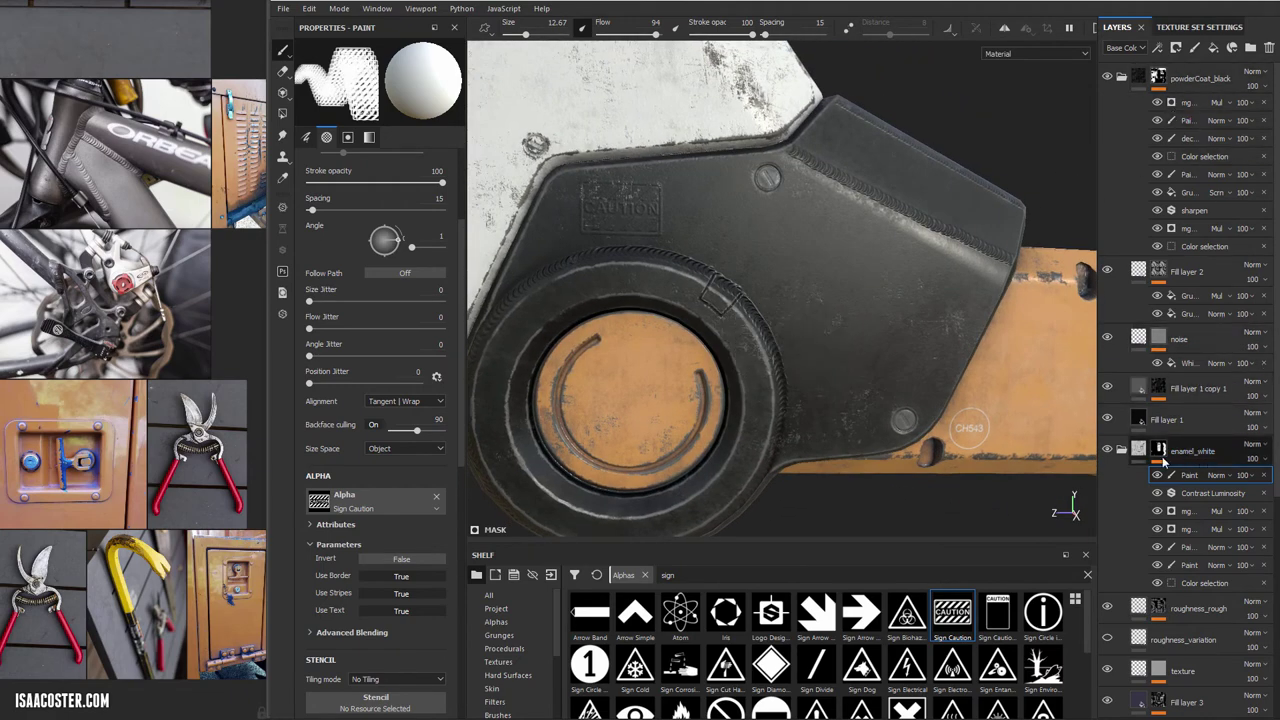
Stamp the CAUTION sign on the black cover between the lower screw and the wheel, on the side marked 0216
mouse_move(688, 195)
alt+mouse_down()
mouse_move(633, 225)
mouse_move(679, 204)
mouse_move(725, 206)
mouse_move(700, 226)
mouse_move(795, 245)
alt+mouse_up()
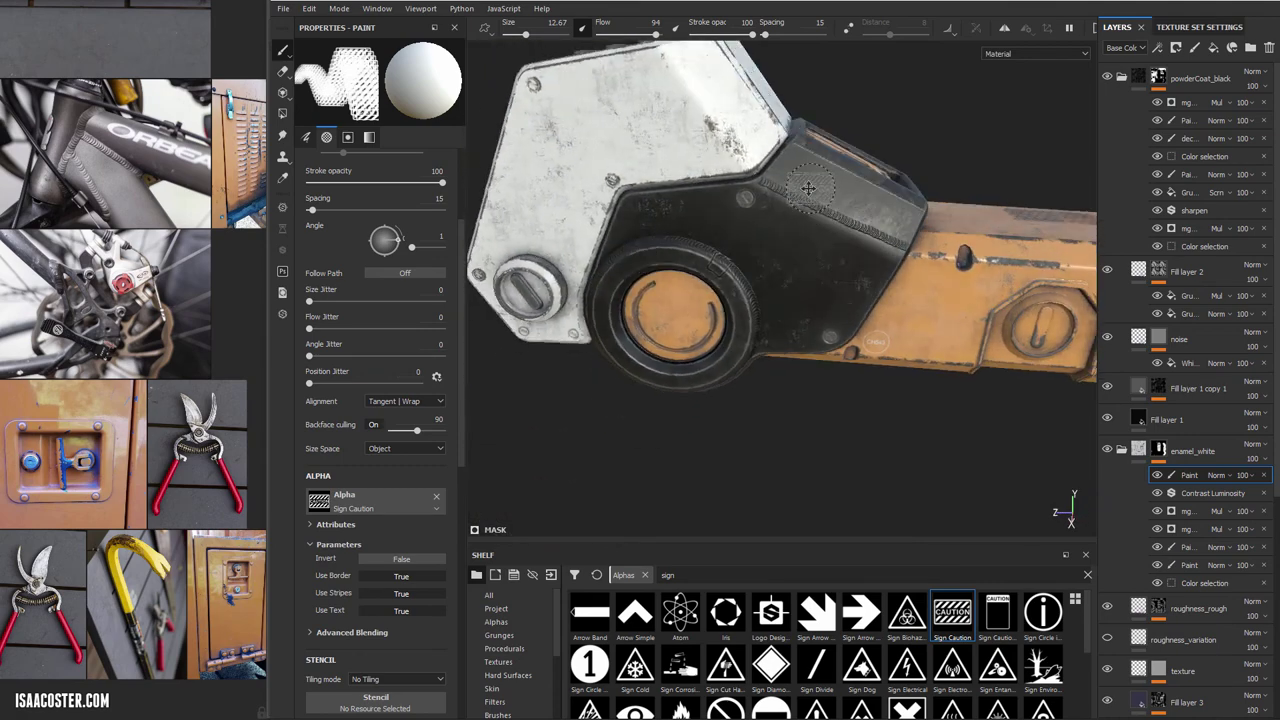
alt+middle_drag(800, 193, 750, 200)
alt+drag(750, 200, 780, 260)
alt+right_drag(780, 260, 822, 300)
mouse_move(822, 300)
alt+mouse_down()
mouse_move(839, 286)
mouse_move(765, 355)
alt+mouse_up()
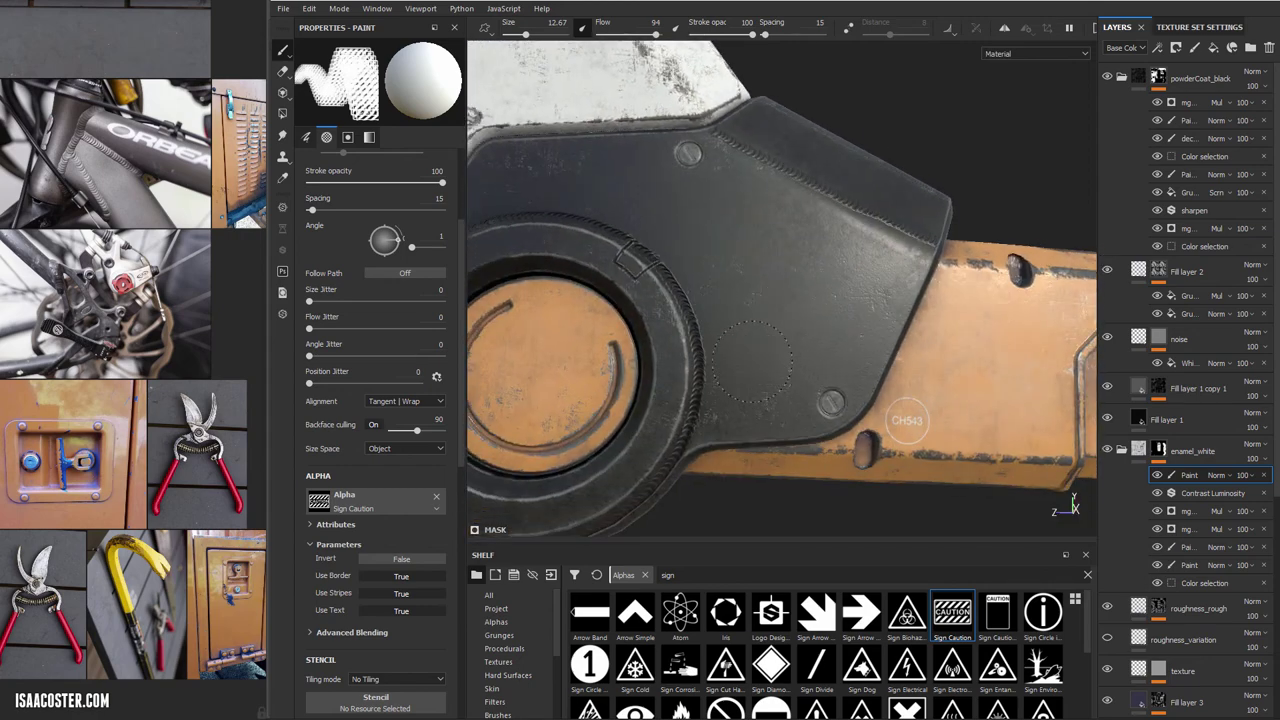
mouse_move(912, 380)
alt+mouse_down()
mouse_move(727, 340)
mouse_move(905, 352)
alt+mouse_up()
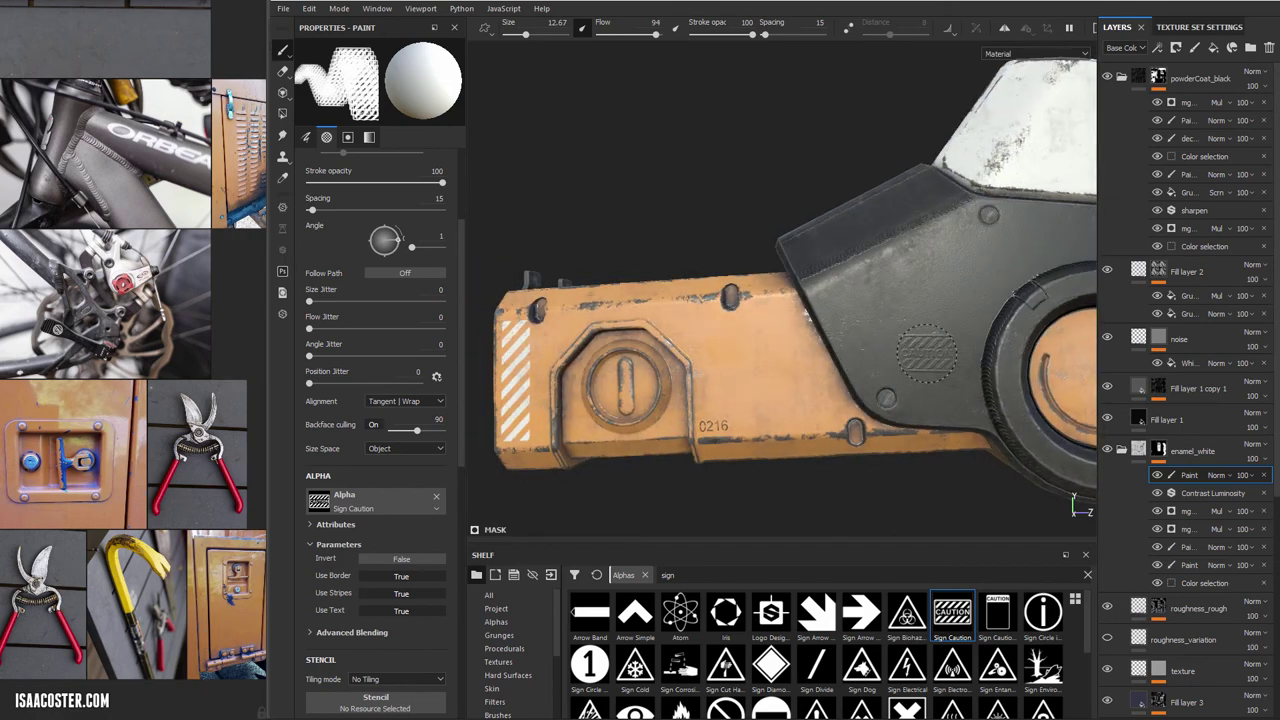
mouse_move(740, 405)
alt+mouse_down()
mouse_move(660, 350)
mouse_move(747, 348)
mouse_move(777, 313)
alt+mouse_up()
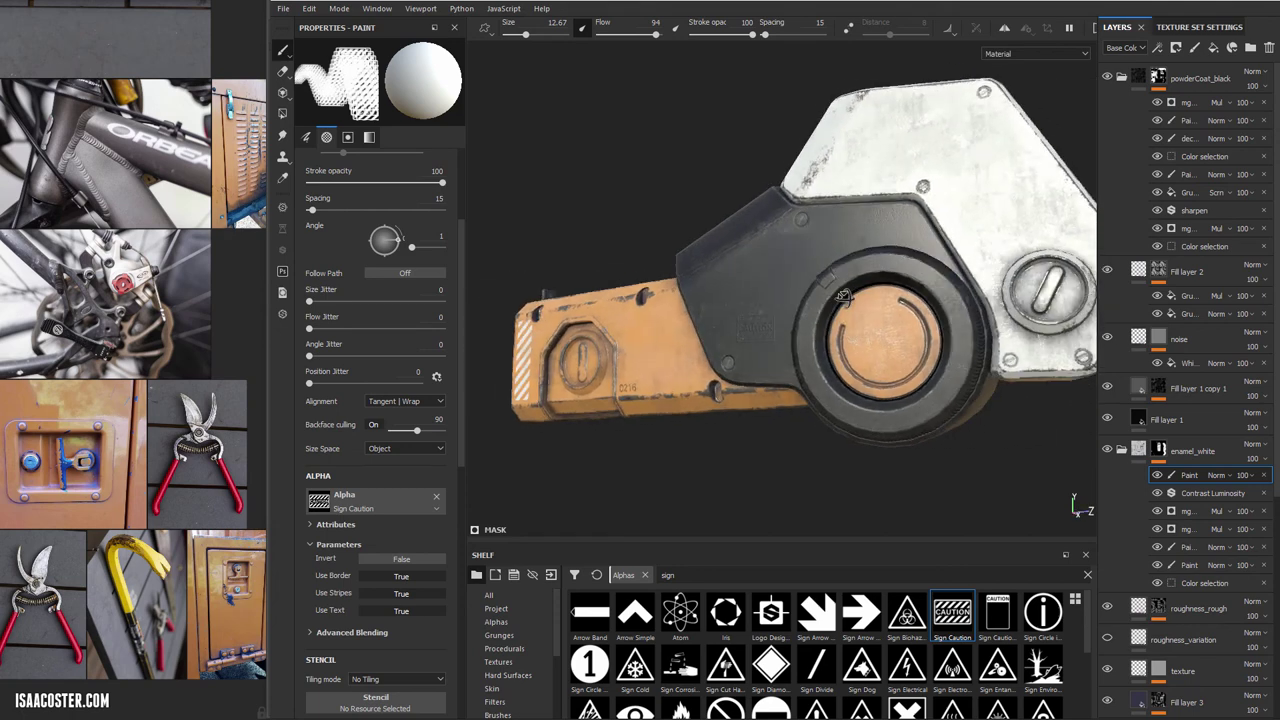
alt+drag(890, 337, 903, 342)
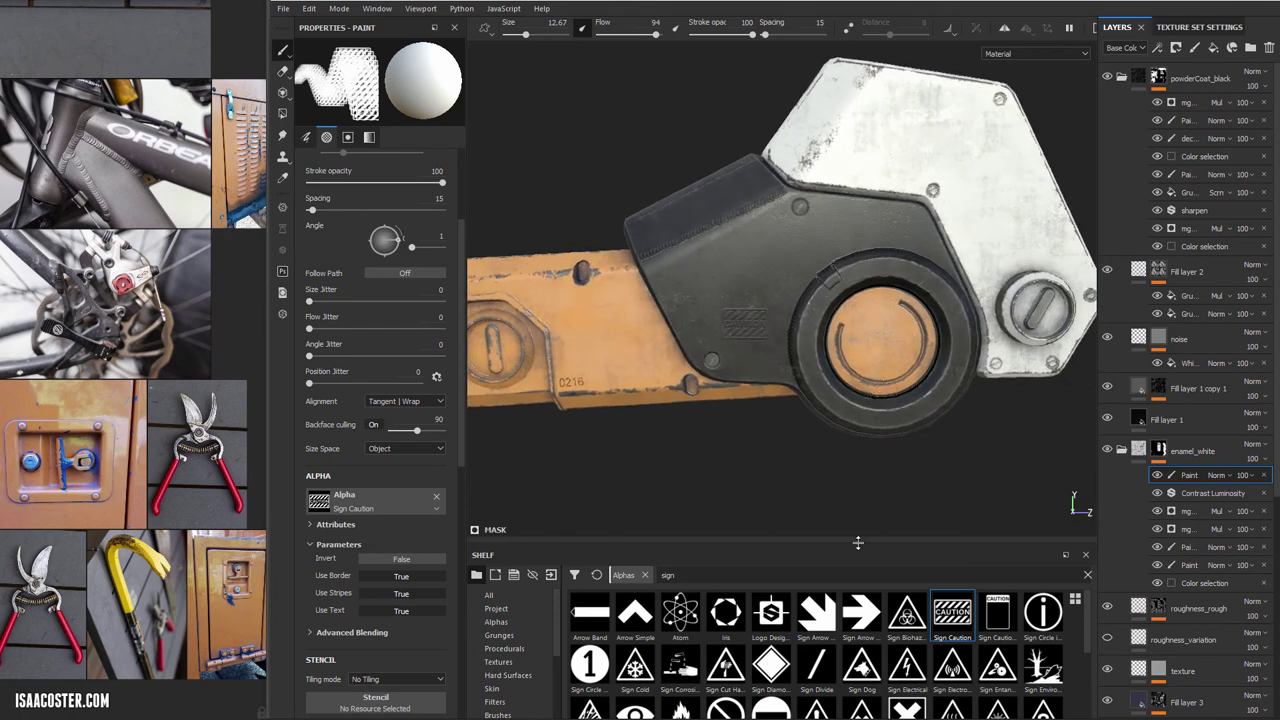
Look through the remaining sign alphas and examine the side marked 0216 for further decal spots
scroll(981, 636, down, 3)
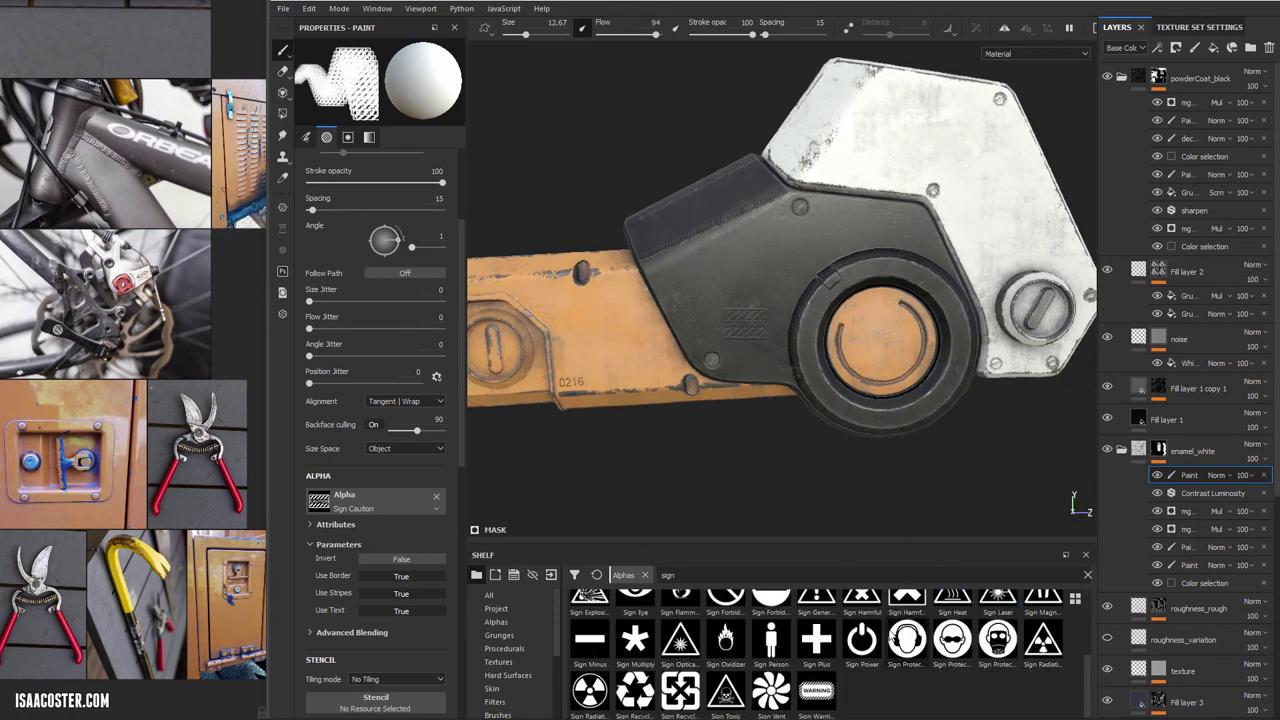
alt+drag(701, 461, 834, 457)
alt+middle_drag(834, 457, 944, 408)
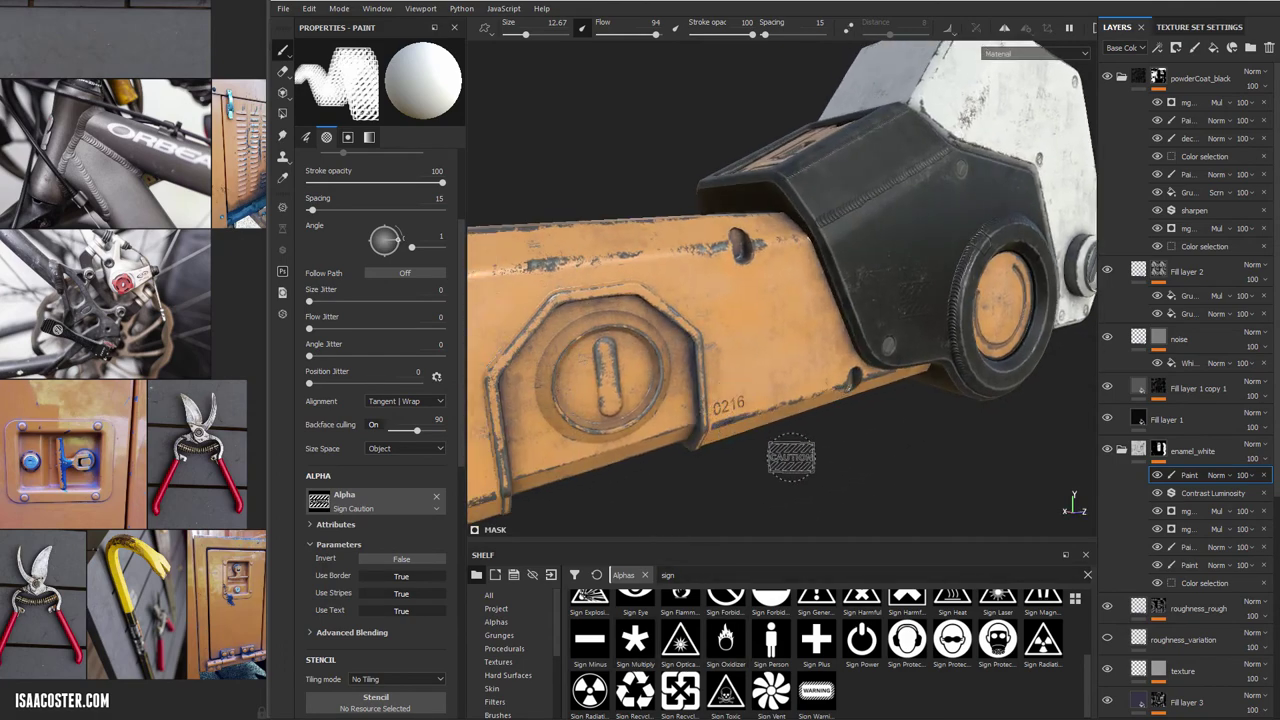
scroll(844, 455, down, 3)
alt+drag(844, 455, 818, 428)
alt+right_drag(840, 411, 745, 420)
alt+drag(745, 420, 848, 408)
alt+drag(775, 437, 817, 430)
Study the reference photos of the bicycle brake, frame, orange panel and tools for logos and small printed markings
scroll(126, 290, up, 5)
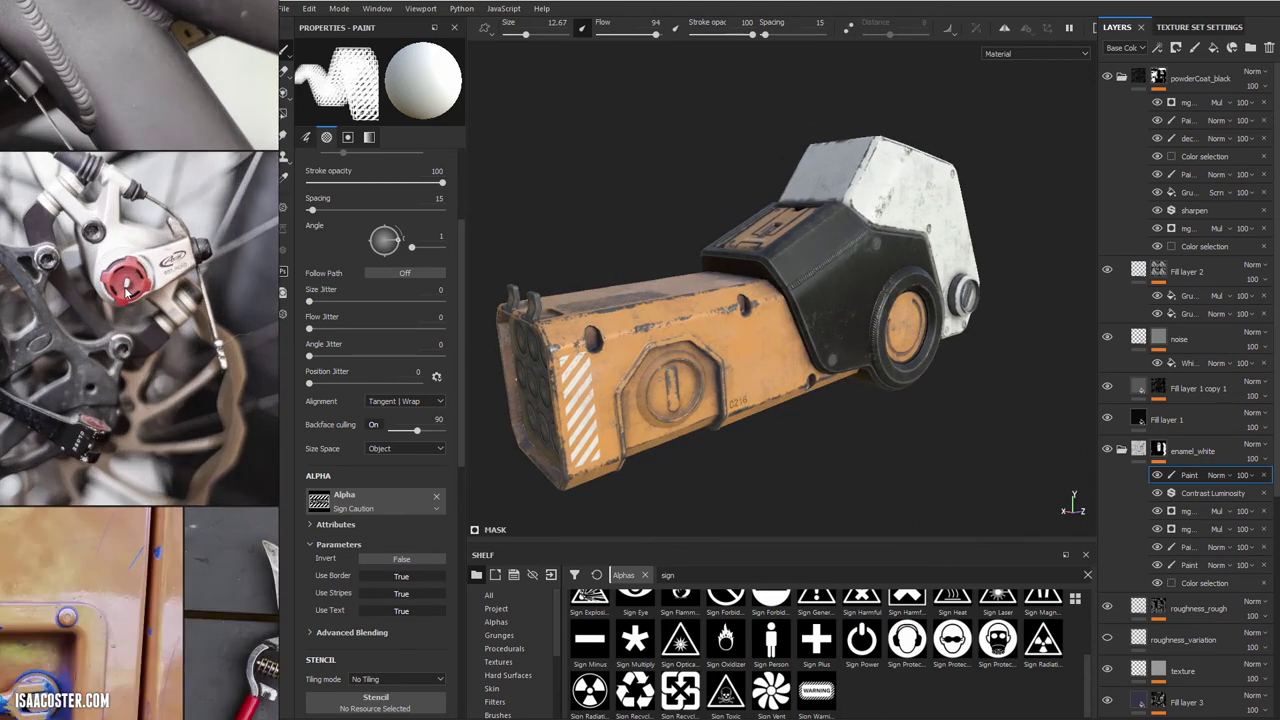
scroll(126, 290, up, 2)
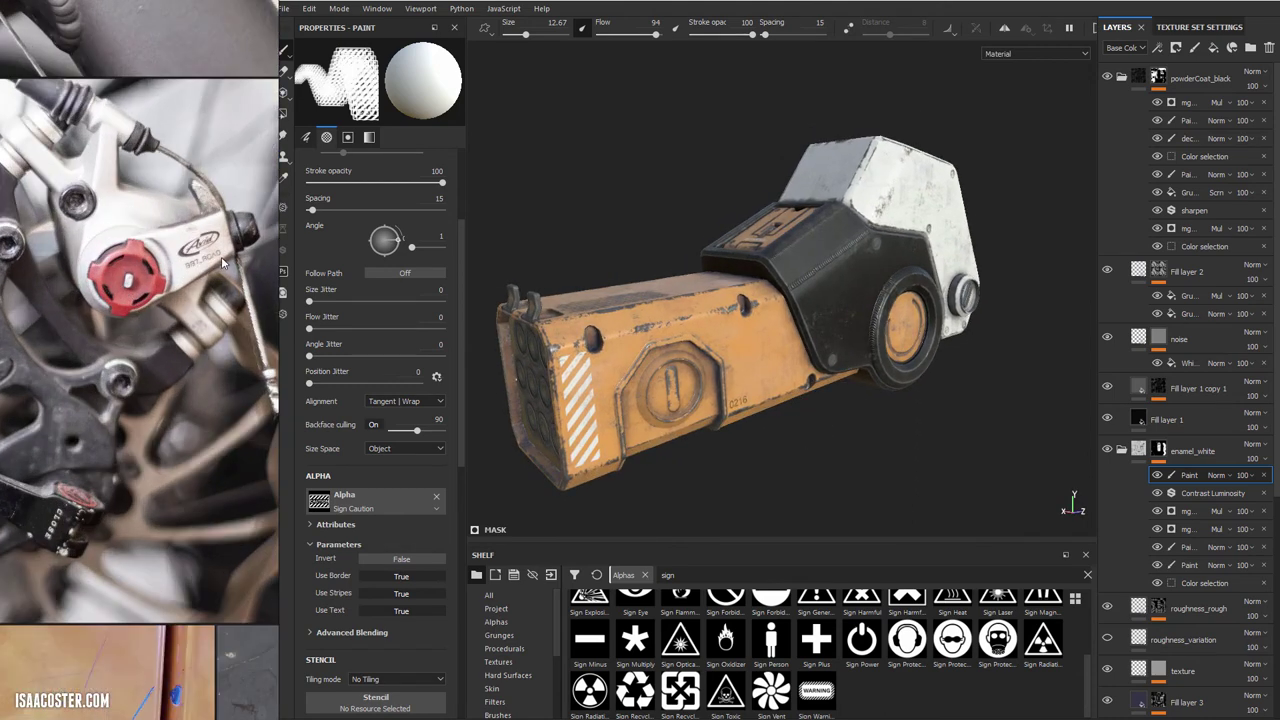
scroll(218, 262, down, 3)
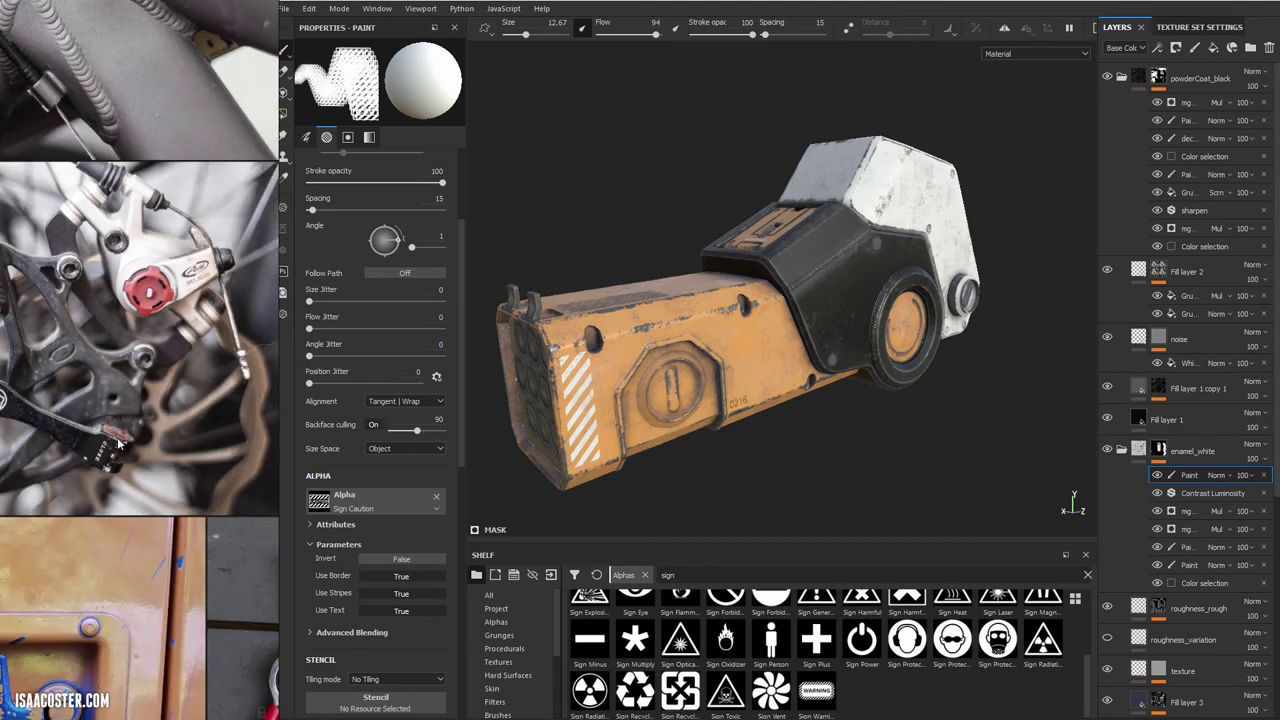
scroll(117, 390, down, 2)
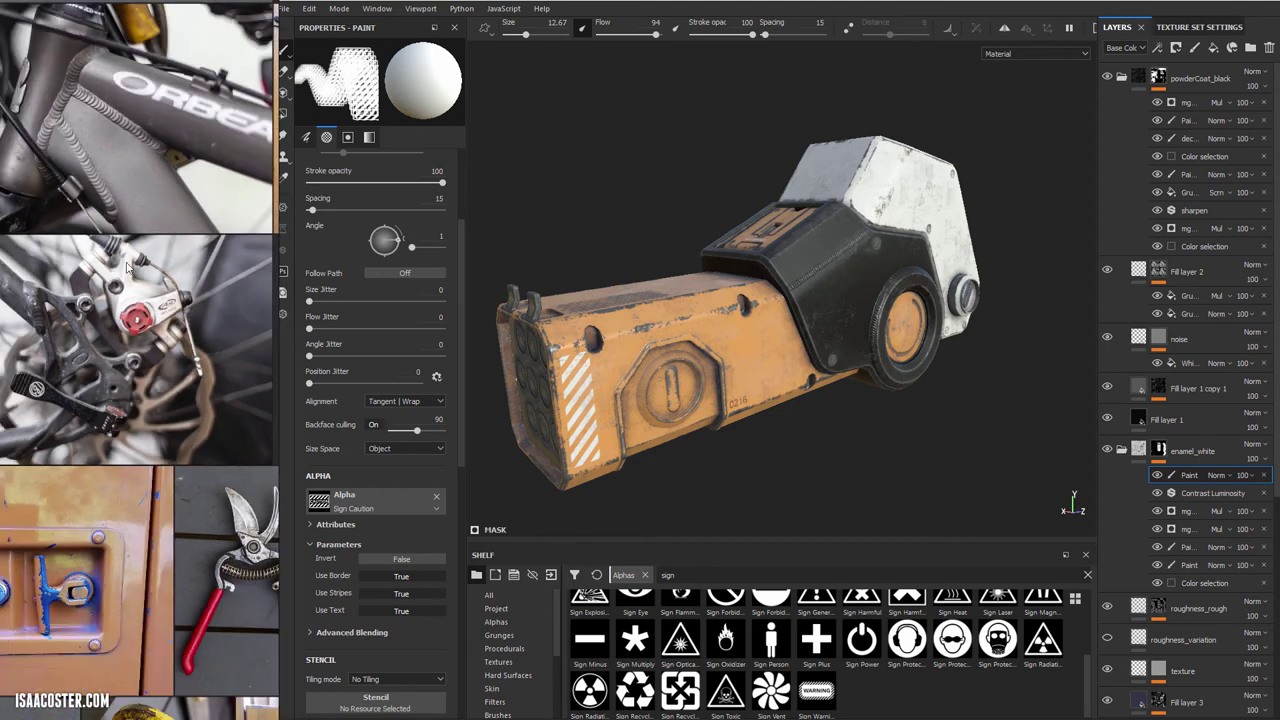
middle_drag(168, 471, 268, 356)
middle_drag(170, 575, 161, 336)
scroll(117, 441, up, 3)
scroll(117, 440, up, 2)
scroll(117, 430, down, 5)
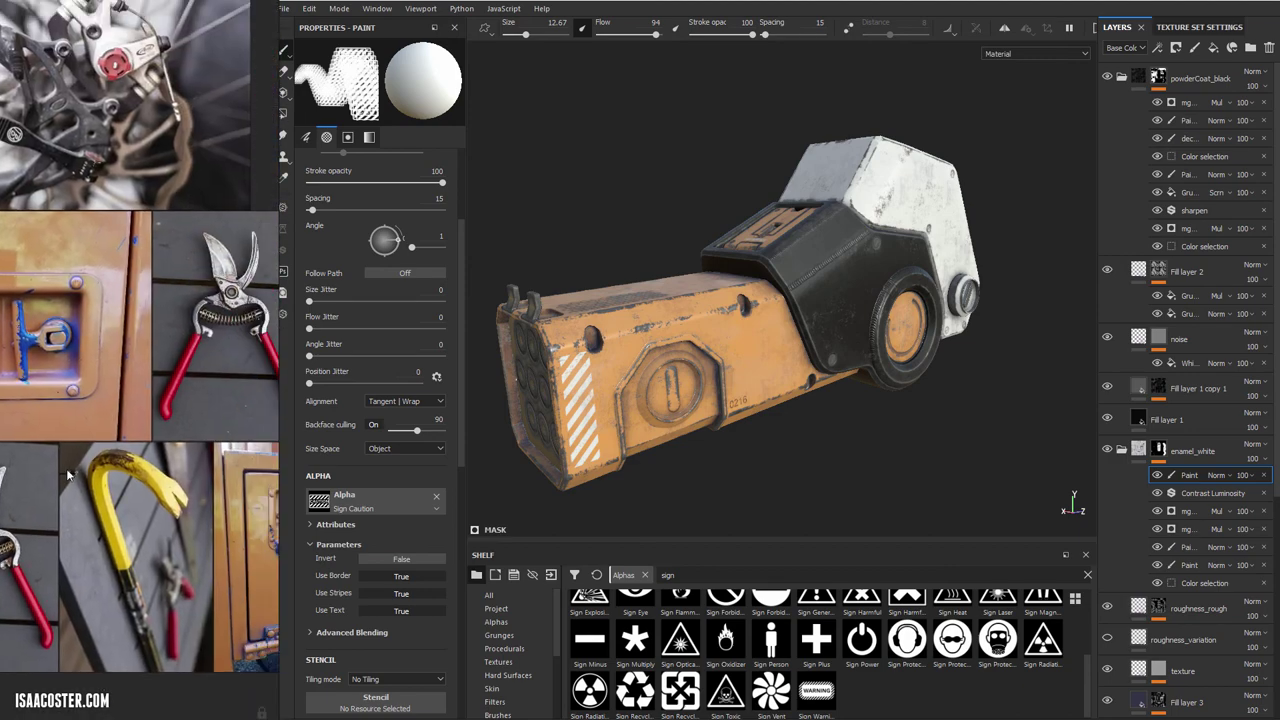
middle_drag(137, 398, 93, 410)
scroll(93, 410, down, 1)
middle_drag(88, 97, 159, 313)
scroll(165, 328, up, 2)
scroll(172, 400, down, 3)
scroll(131, 443, up, 1)
Inspect the decals on the orange arm and black cover from the side and from the front
alt+drag(723, 310, 676, 325)
alt+right_drag(720, 338, 822, 409)
mouse_move(816, 410)
alt+mouse_down()
mouse_move(887, 350)
mouse_move(744, 342)
mouse_move(695, 275)
alt+mouse_up()
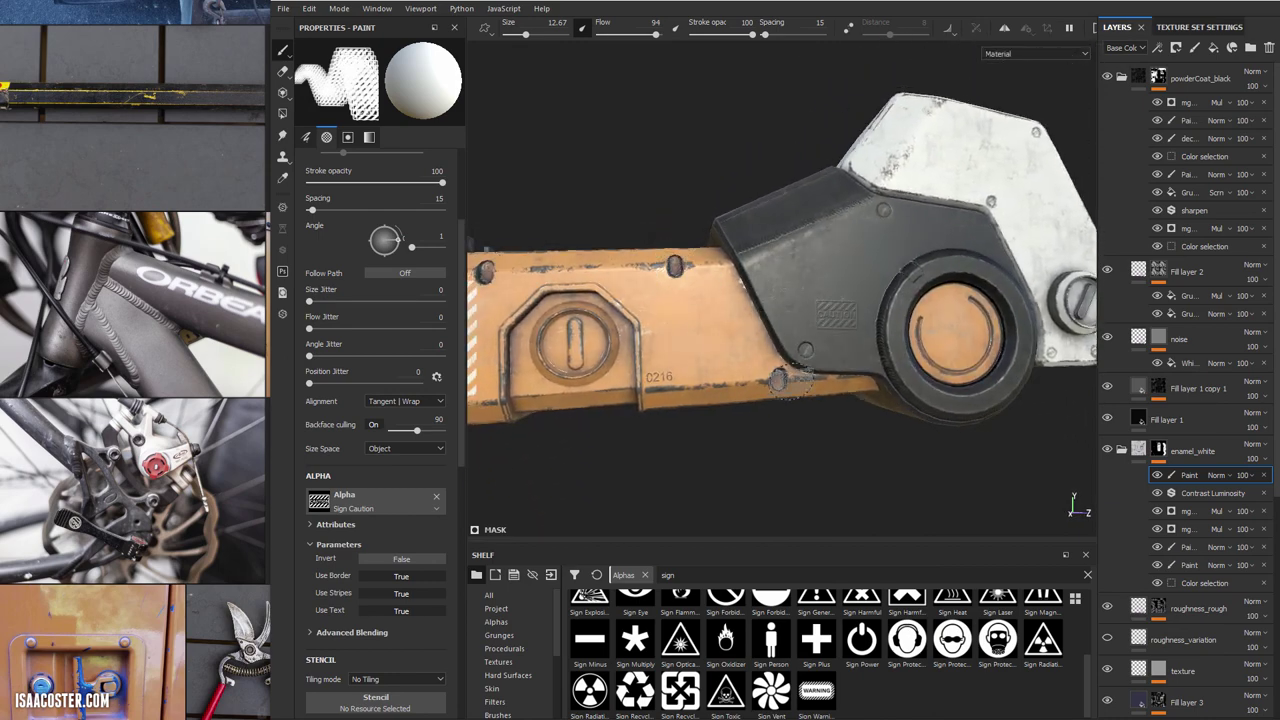
alt+drag(787, 380, 571, 293)
mouse_move(748, 292)
alt+mouse_down()
mouse_move(877, 397)
mouse_move(880, 429)
mouse_move(780, 360)
mouse_move(752, 287)
mouse_move(880, 277)
alt+mouse_up()
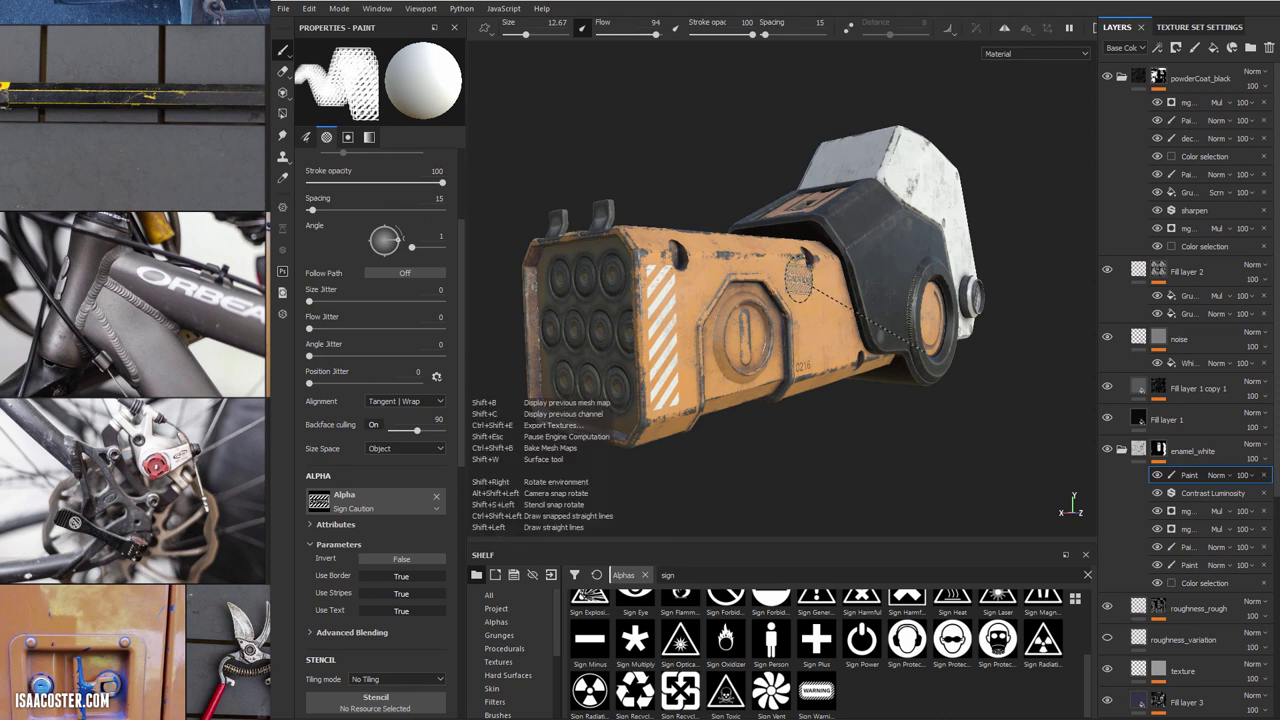
shift+click(798, 280)
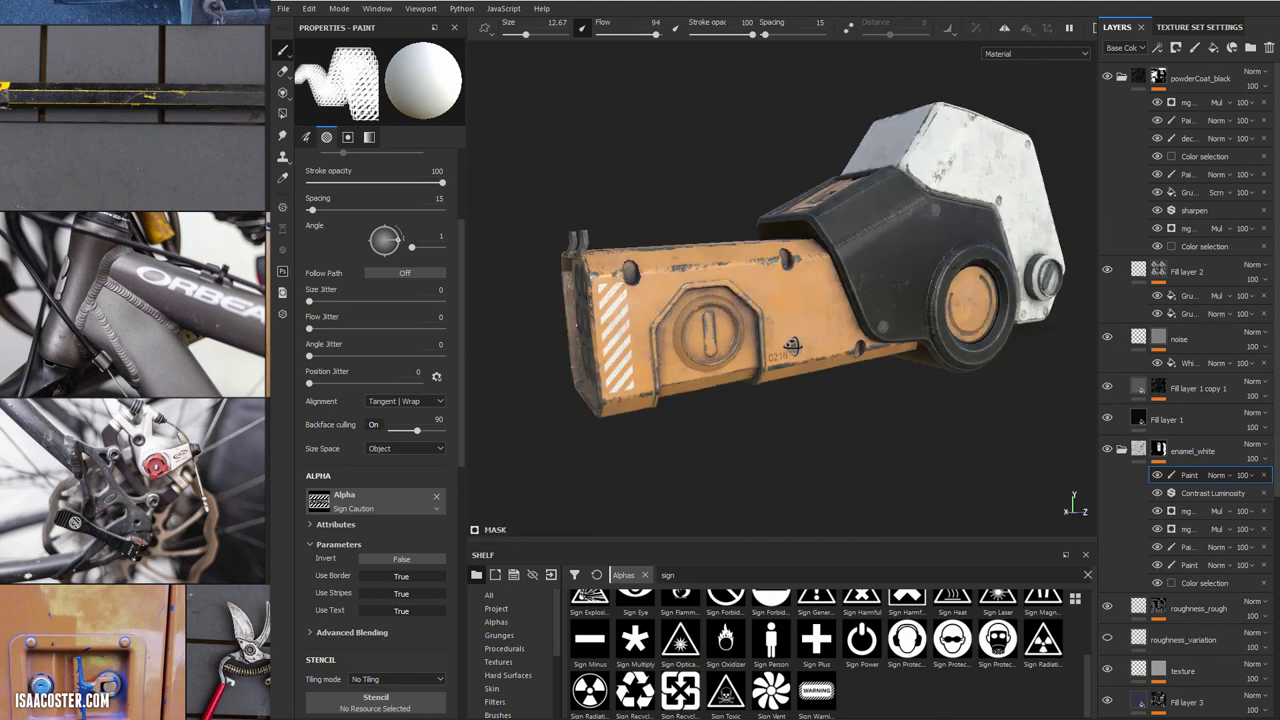